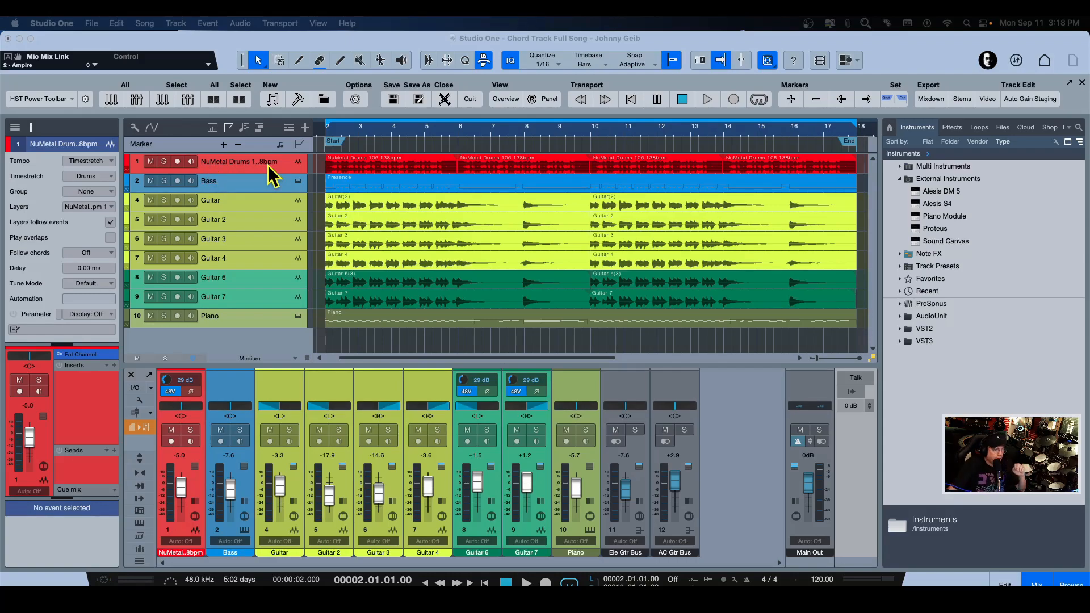
Review the Bass and Guitar through Guitar 4 tracks, and check the channels' inserts in the enlarged mixer.
{"action": "left_click", "coordinate": [249, 185]}
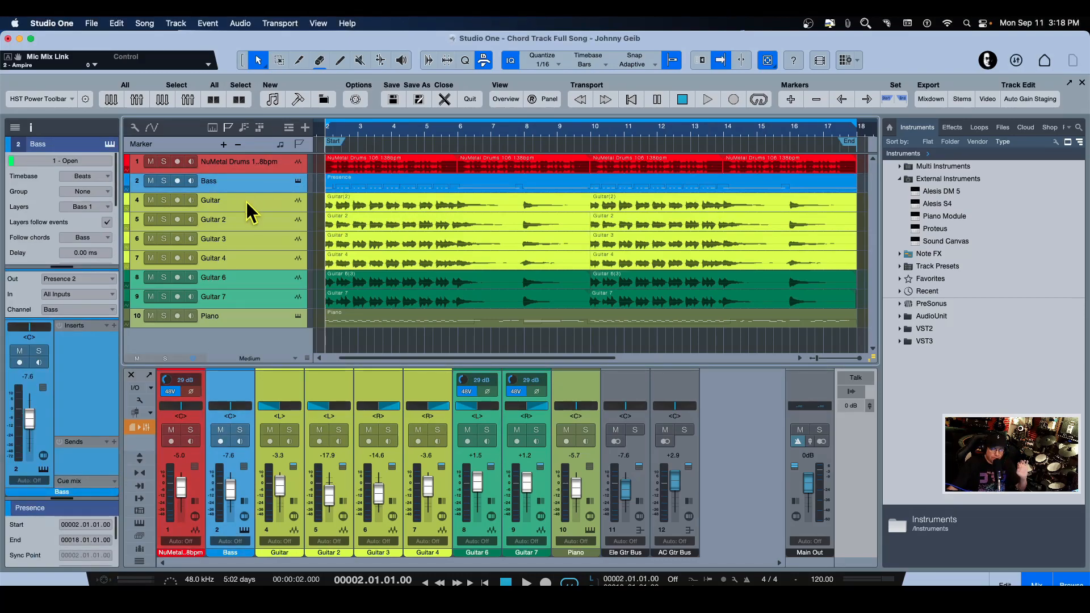
{"action": "left_click", "coordinate": [247, 203]}
{"action": "left_click", "coordinate": [247, 221]}
{"action": "left_click", "coordinate": [247, 236]}
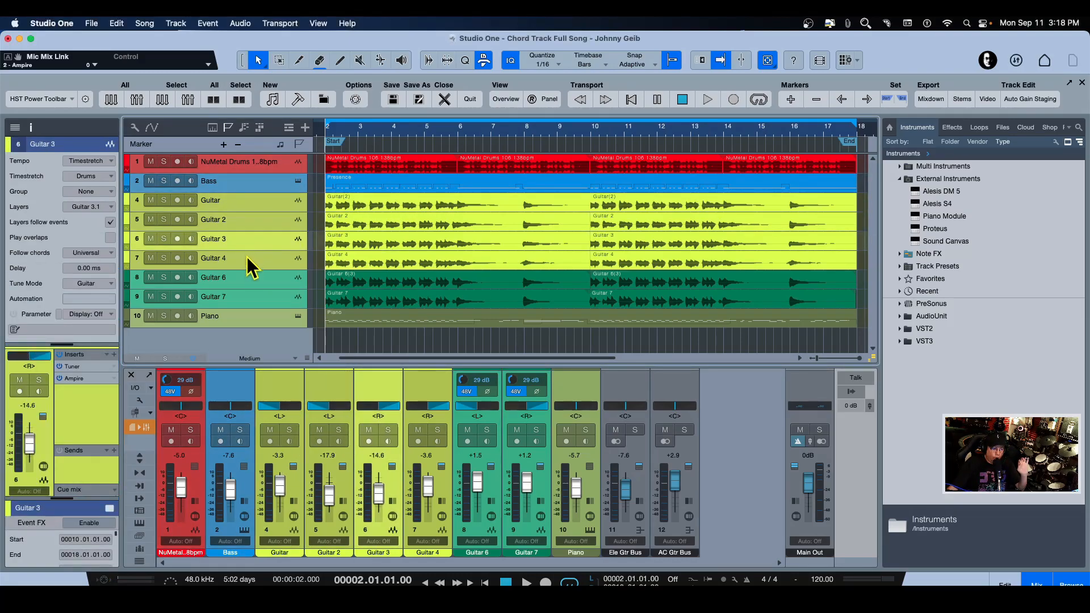
{"action": "left_click", "coordinate": [247, 258]}
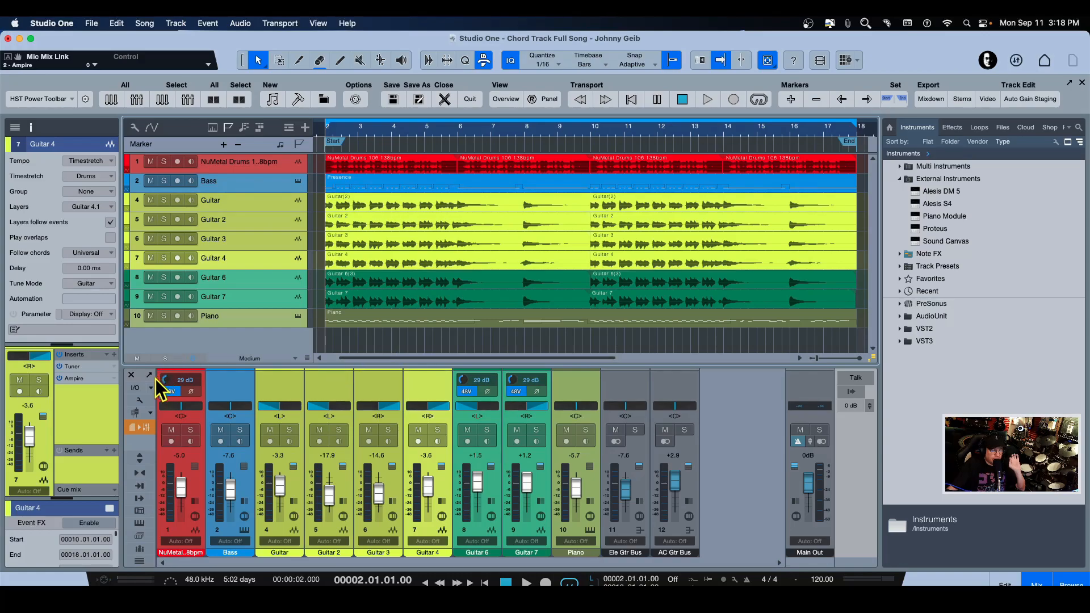
{"action": "left_click", "coordinate": [139, 459]}
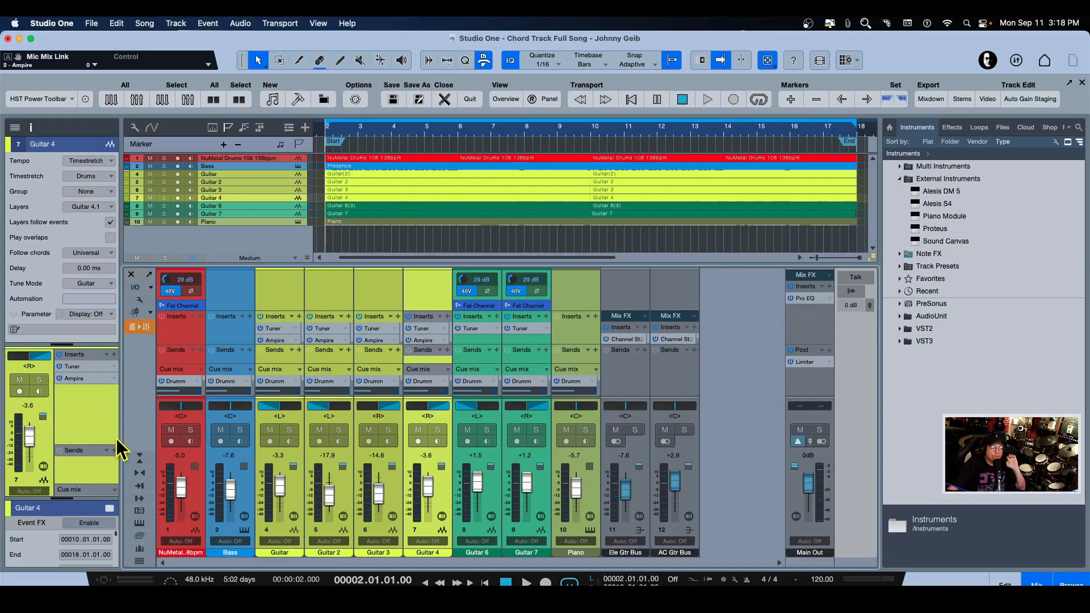
{"action": "left_click", "coordinate": [139, 457]}
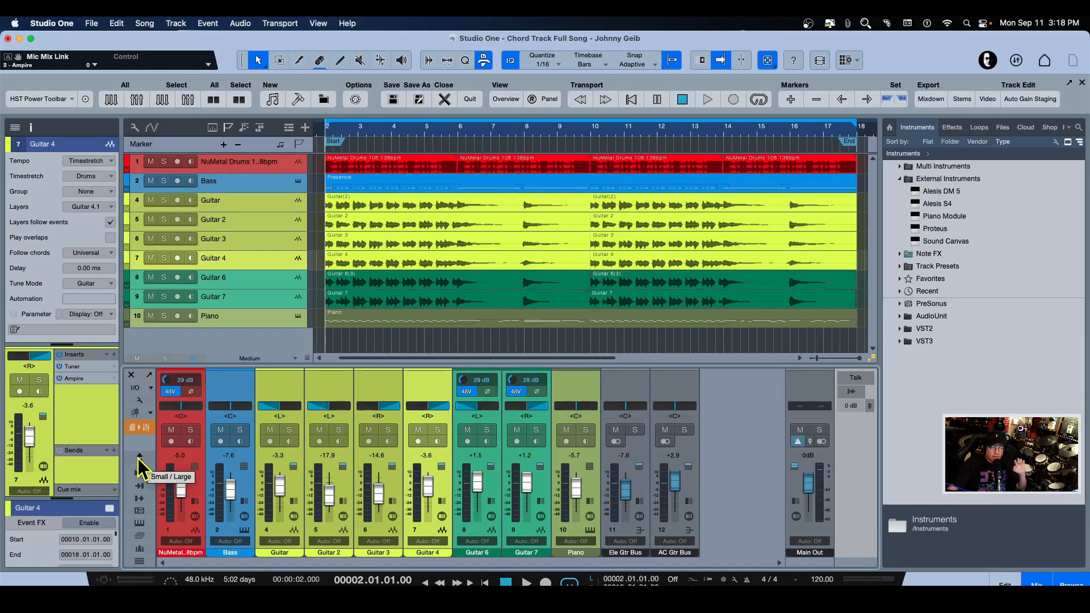
Review the settings of the Guitar 6, Guitar 7 and Piano tracks.
{"action": "left_click", "coordinate": [256, 276]}
{"action": "left_click", "coordinate": [253, 296]}
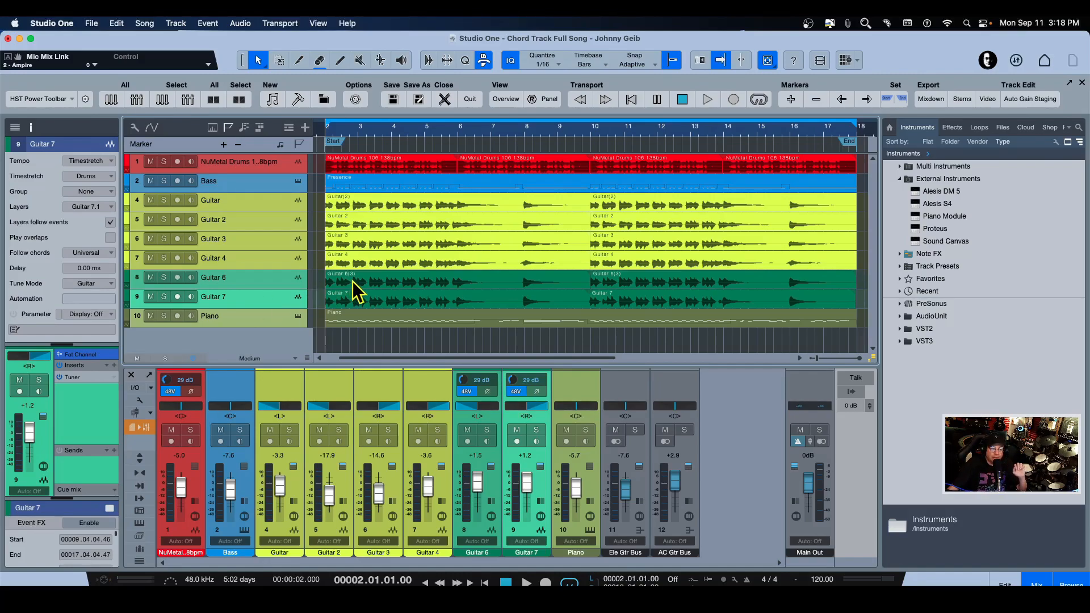
{"action": "left_click", "coordinate": [244, 321]}
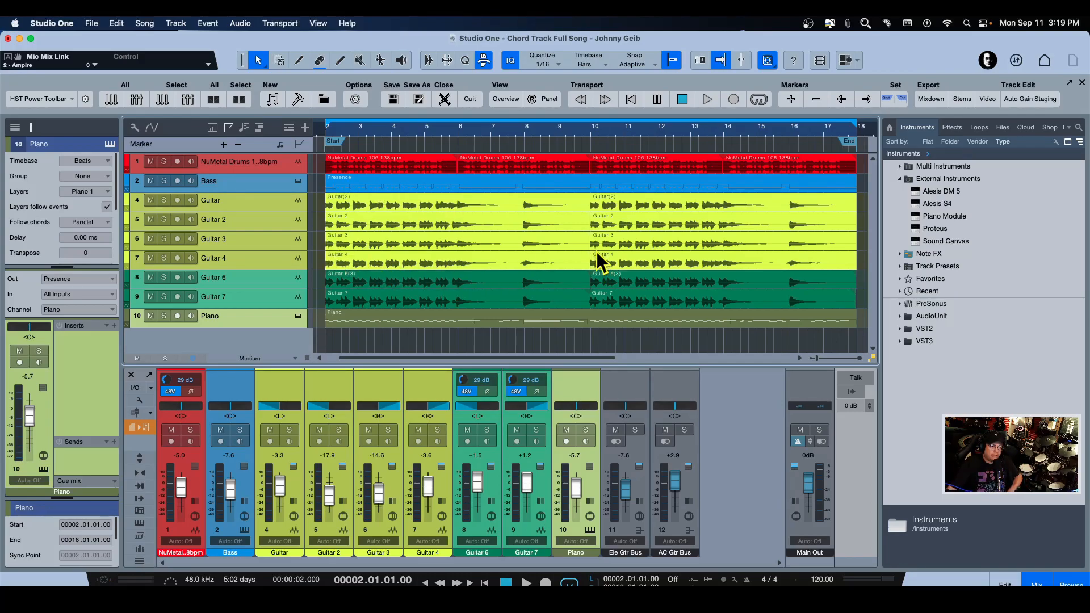
Play back the full song from bar 2 to hear the current chord progression, and stop it.
{"action": "left_click", "coordinate": [526, 583]}
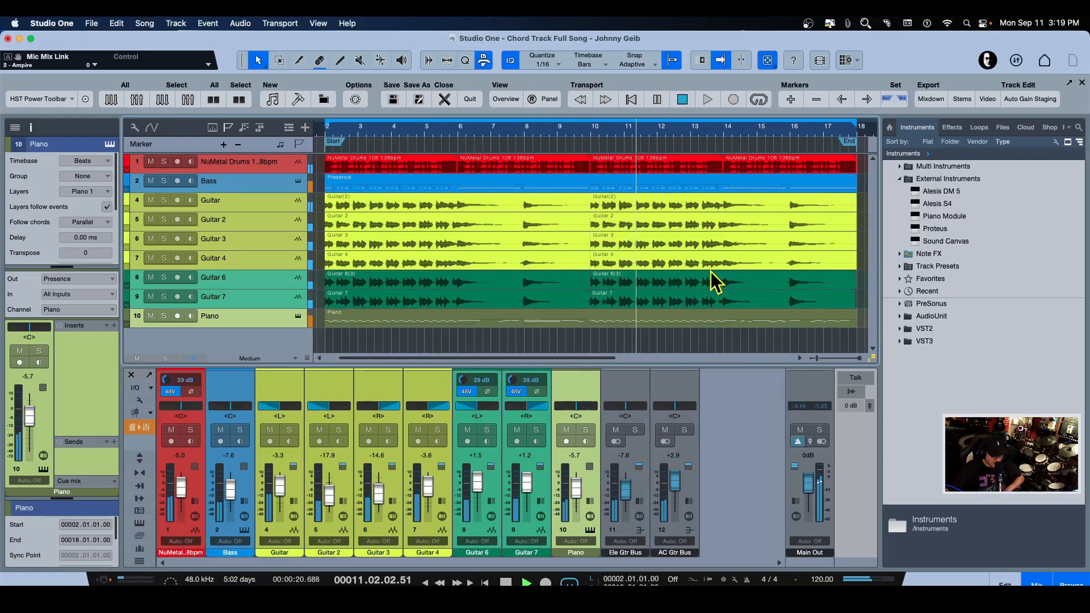
{"action": "key", "text": "space"}
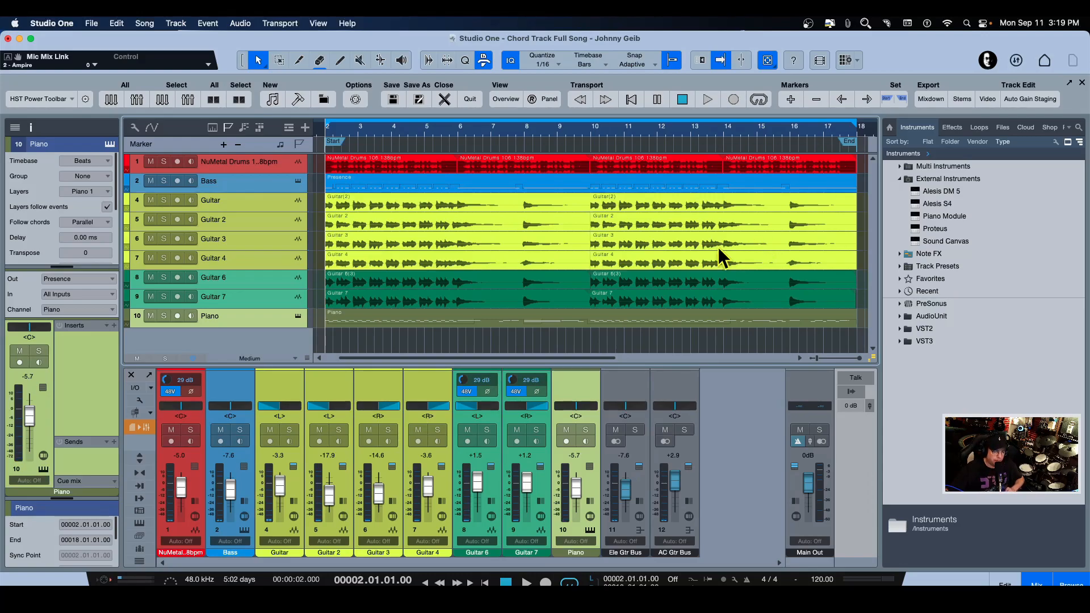
{"action": "scroll", "coordinate": [568, 166], "scroll_direction": "right", "scroll_amount": 2}
{"action": "scroll", "coordinate": [477, 284], "scroll_direction": "left", "scroll_amount": 2}
{"action": "scroll", "coordinate": [501, 290], "scroll_direction": "left", "scroll_amount": 1}
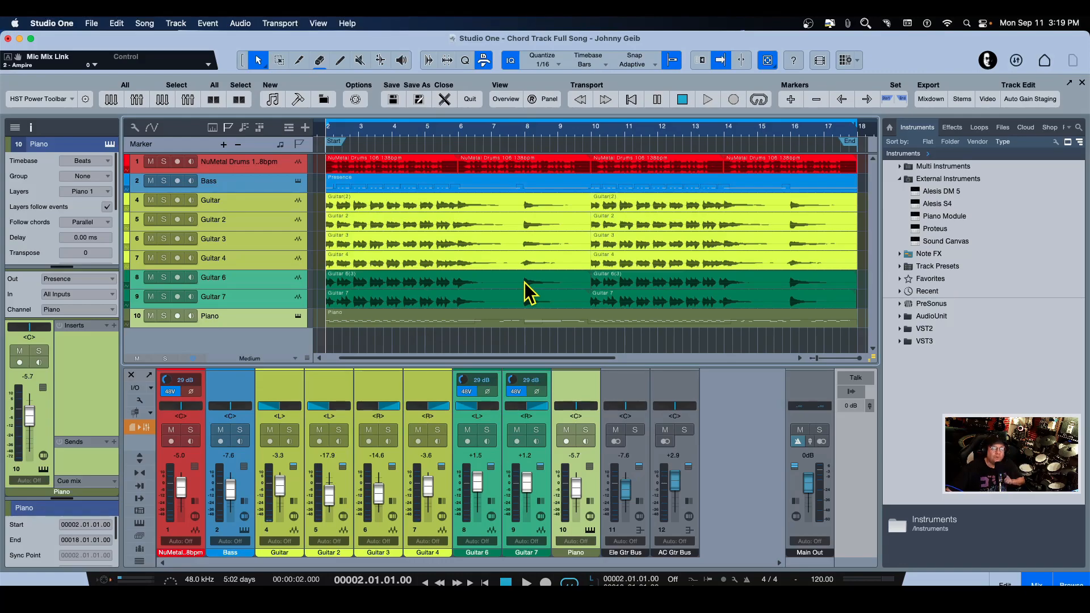
Show the Chord Track above the arrangement.
{"action": "left_click", "coordinate": [289, 129]}
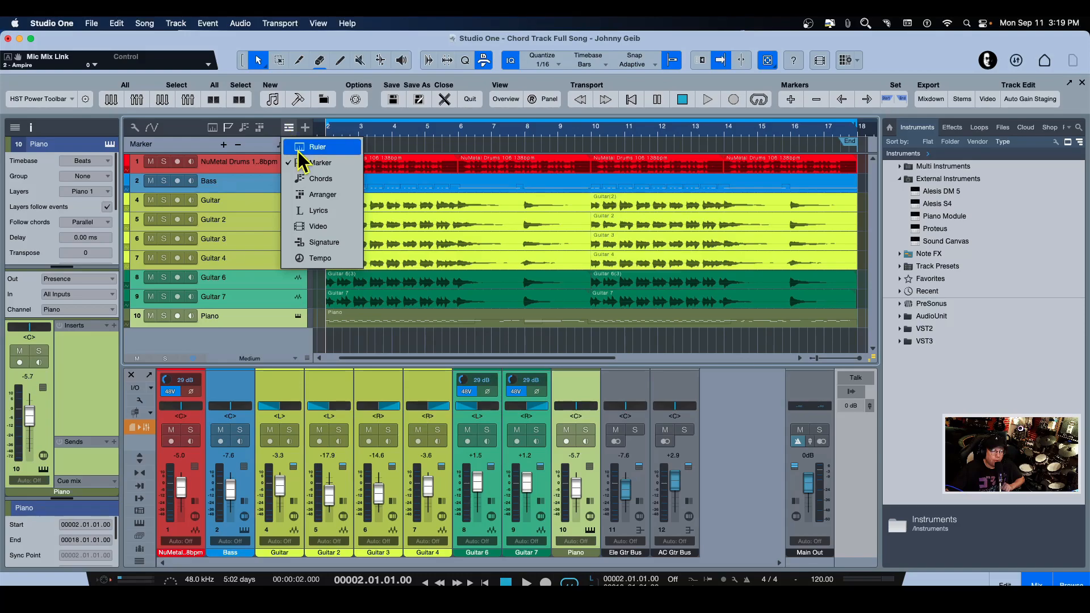
{"action": "left_click", "coordinate": [318, 178]}
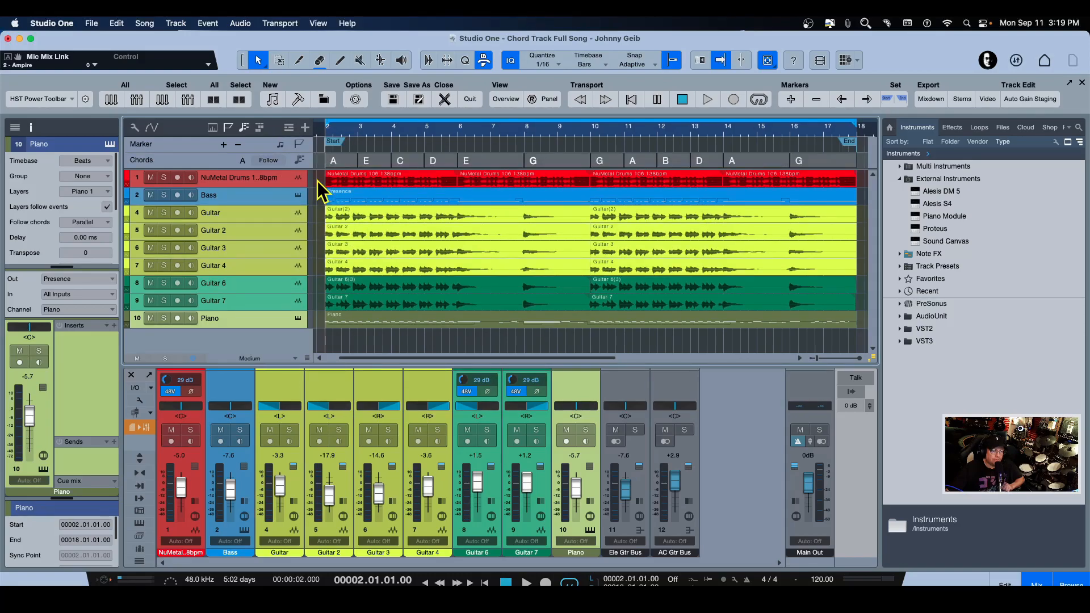
Inspect the A chord at bar 2 in the Chord Selector, moving the window clear of the chord track.
{"action": "left_click", "coordinate": [345, 164]}
{"action": "double_click", "coordinate": [344, 163]}
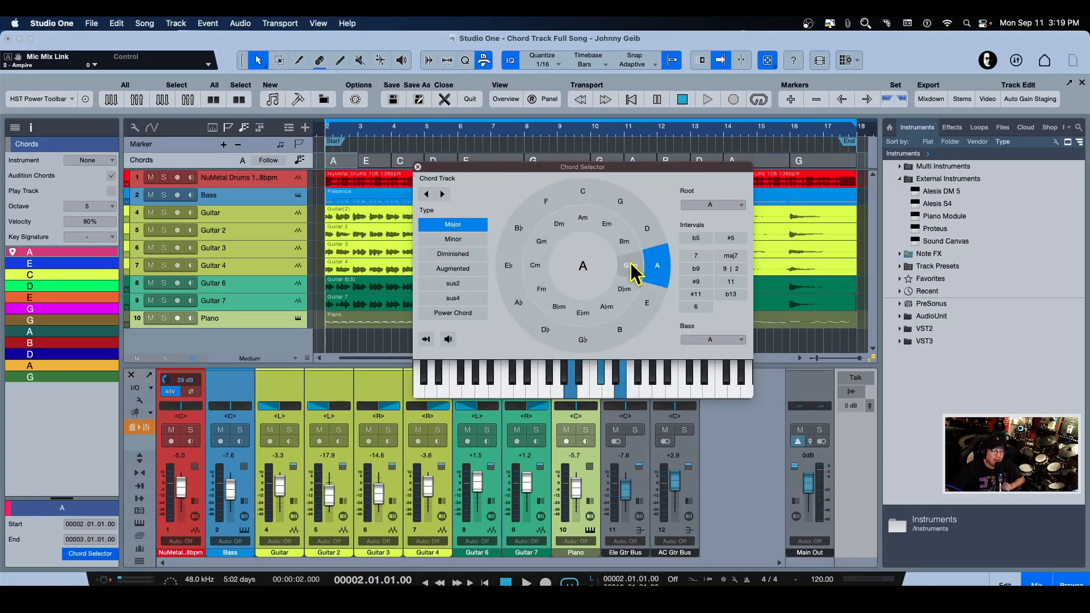
{"action": "left_click_drag", "start_coordinate": [651, 169], "coordinate": [739, 216]}
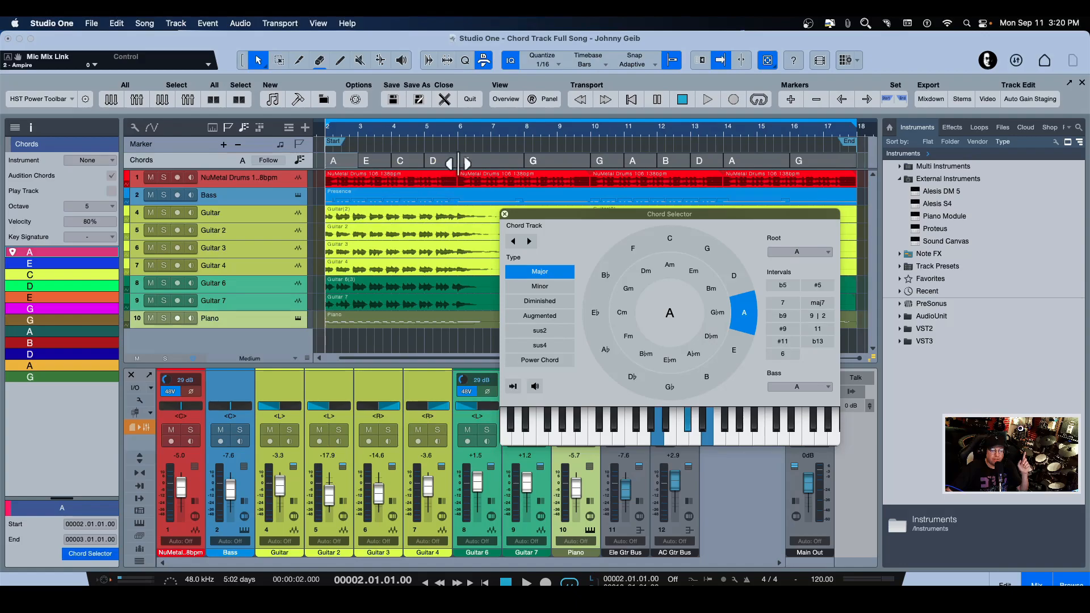
{"action": "left_click", "coordinate": [505, 214]}
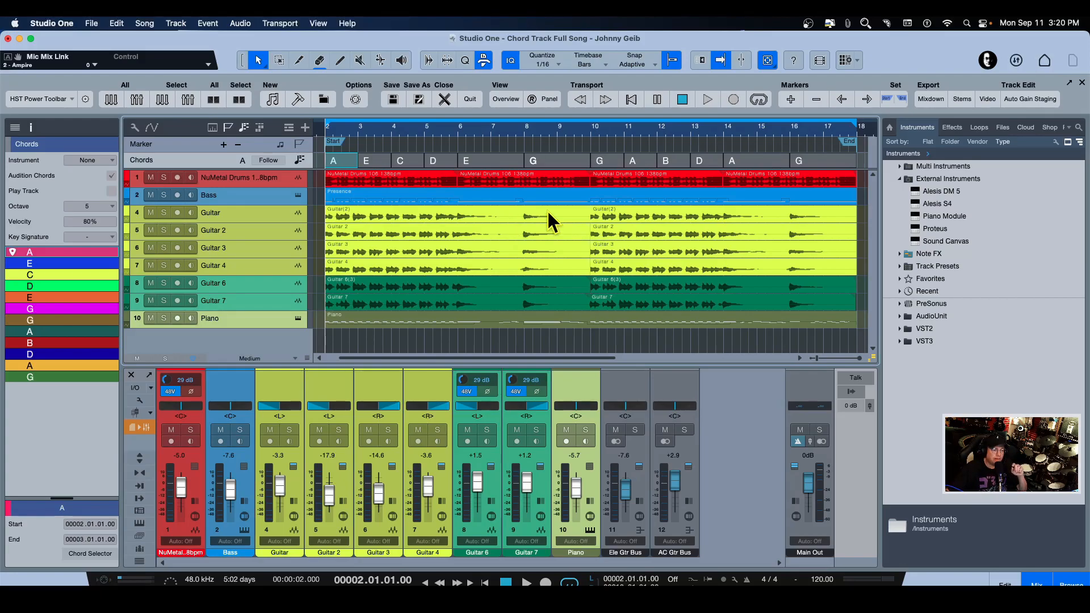
Step through the Chord Track's chords from bar 3 to bar 12 and inspect the bar 6 E chord in the Chord Selector.
{"action": "left_click", "coordinate": [372, 162]}
{"action": "left_click", "coordinate": [406, 162]}
{"action": "left_click", "coordinate": [430, 162]}
{"action": "left_click", "coordinate": [485, 161]}
{"action": "left_click", "coordinate": [560, 162]}
{"action": "left_click", "coordinate": [609, 161]}
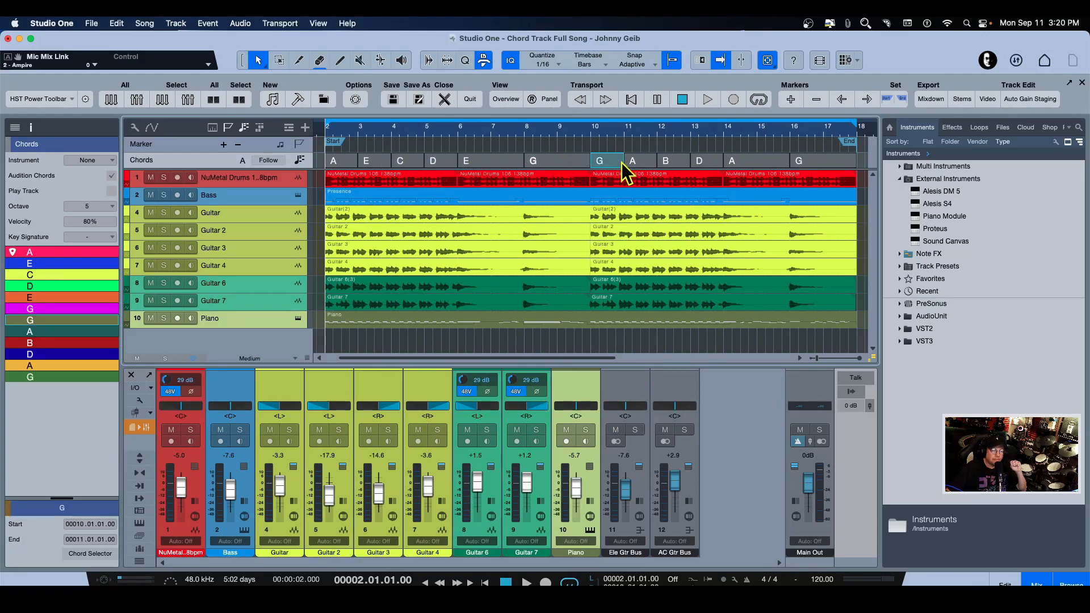
{"action": "left_click", "coordinate": [641, 162]}
{"action": "left_click", "coordinate": [673, 161]}
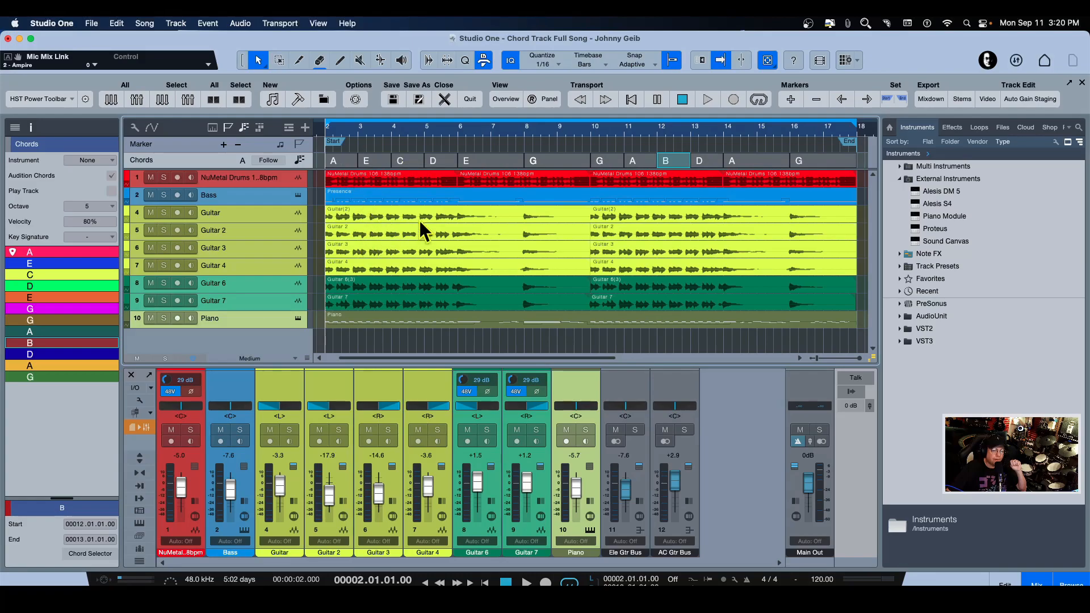
{"action": "double_click", "coordinate": [472, 159]}
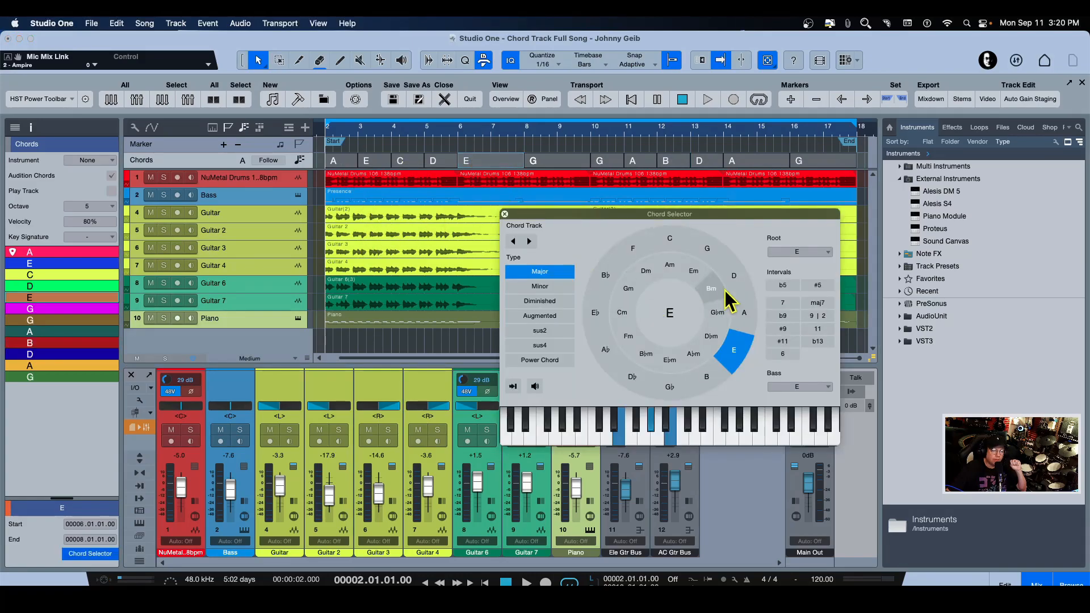
{"action": "left_click", "coordinate": [504, 215]}
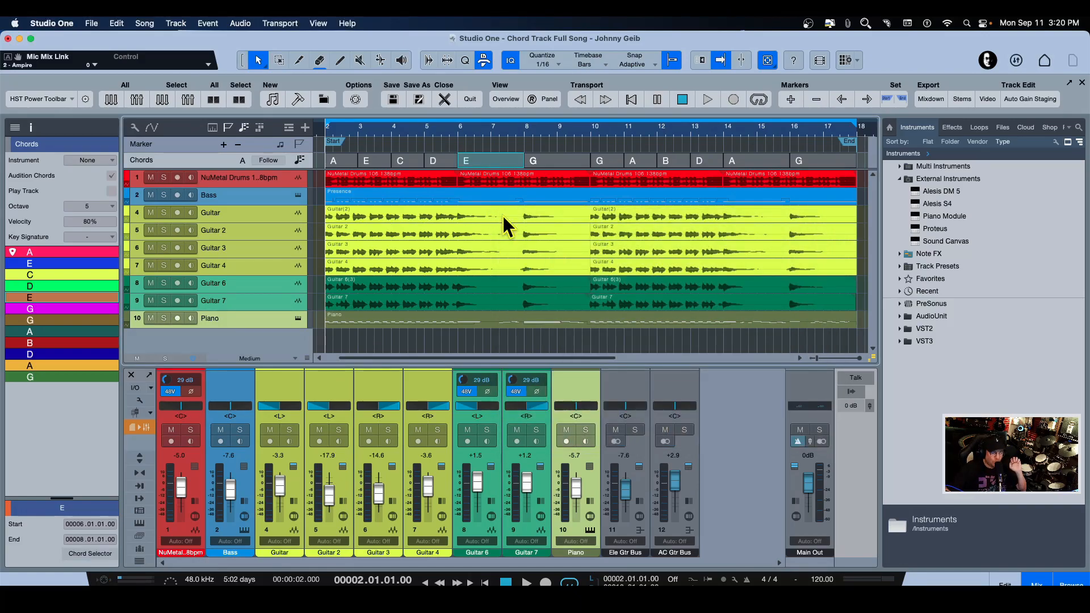
Check the Follow chords setting of the NuMetal Drums track.
{"action": "scroll", "coordinate": [502, 215], "scroll_direction": "left", "scroll_amount": 2}
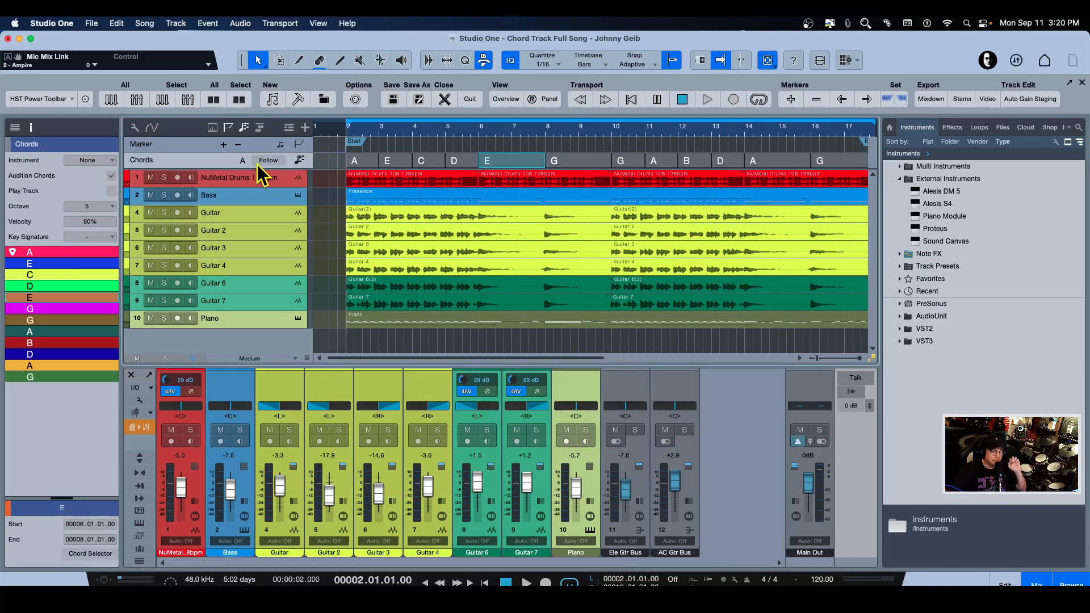
{"action": "left_click", "coordinate": [248, 183]}
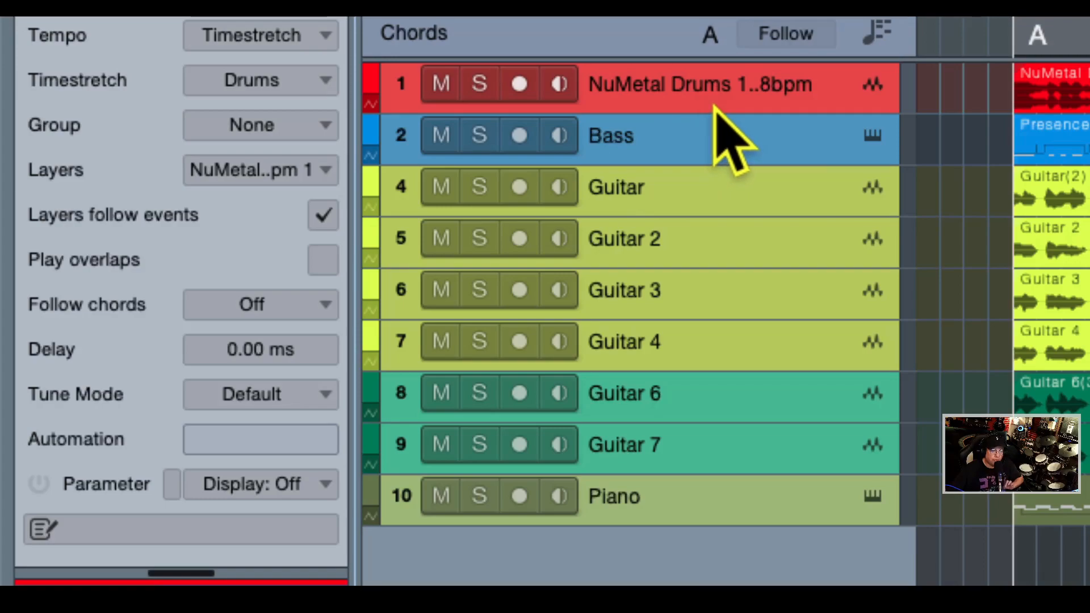
{"action": "left_click", "coordinate": [321, 261]}
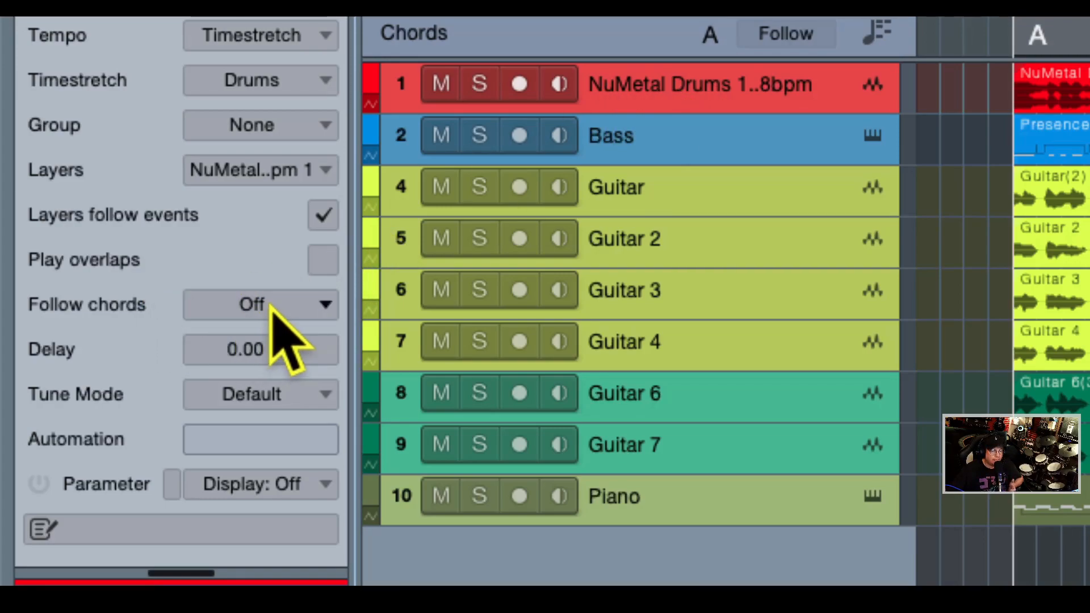
Examine the Follow chords options available for the Bass instrument track.
{"action": "left_click", "coordinate": [709, 138]}
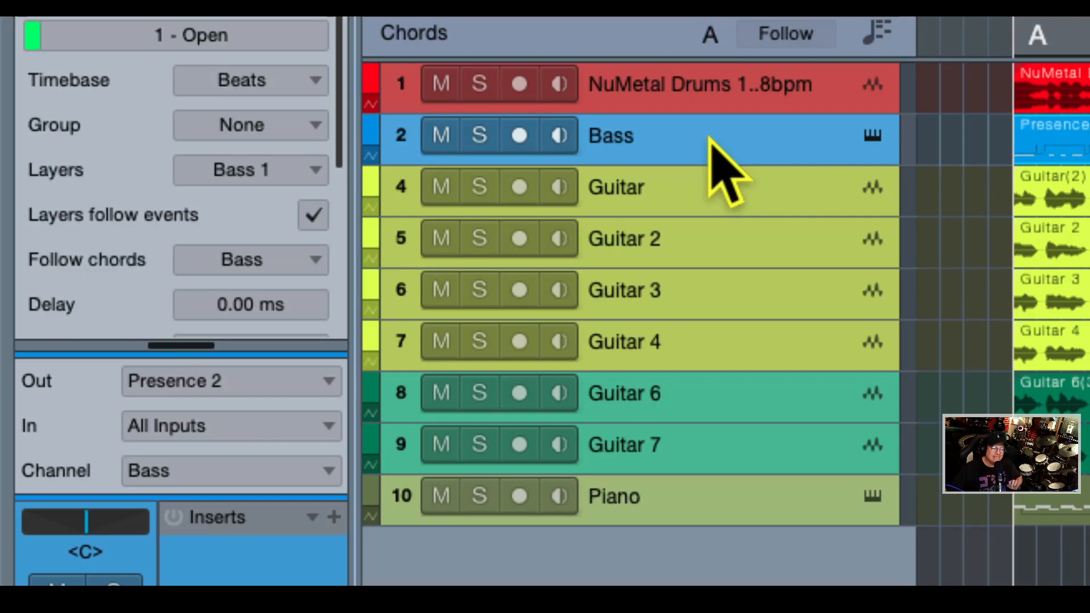
{"action": "left_click", "coordinate": [259, 260]}
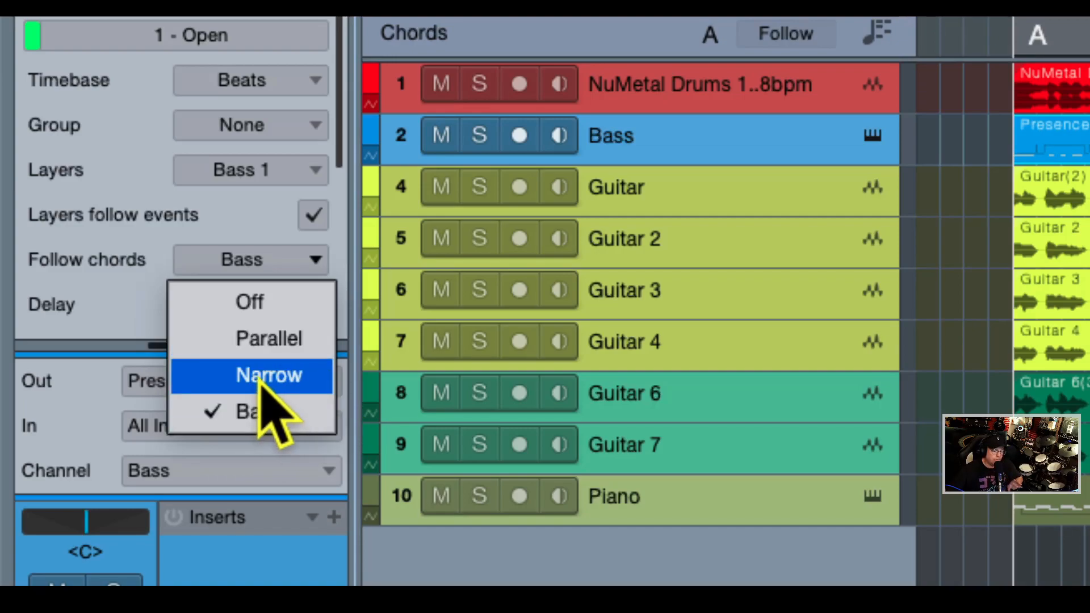
{"action": "left_click", "coordinate": [647, 136]}
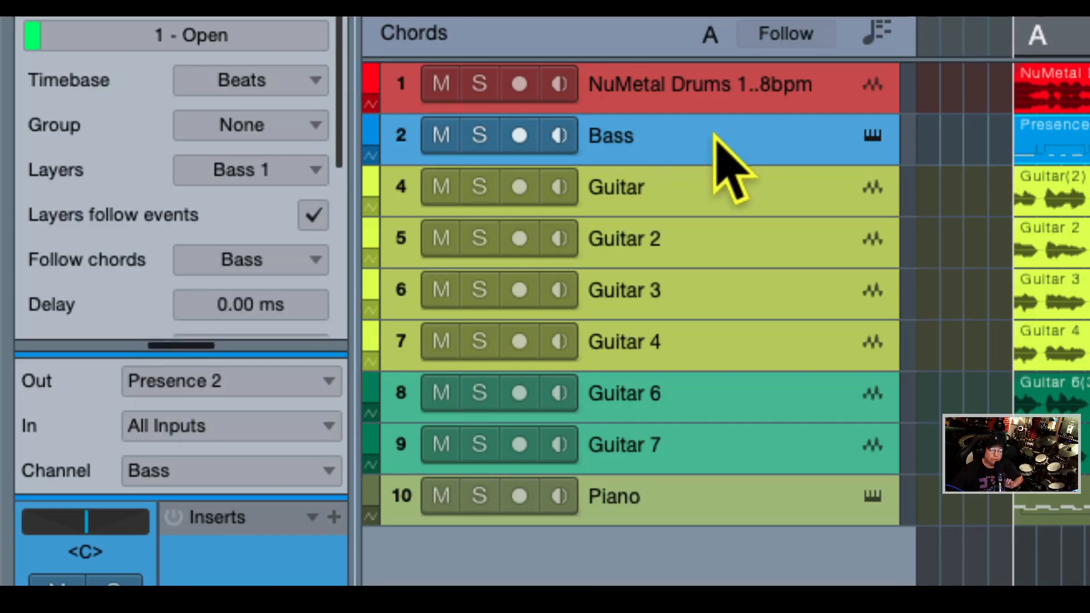
Examine the Follow chords options available for the Guitar audio track.
{"action": "left_click", "coordinate": [702, 183]}
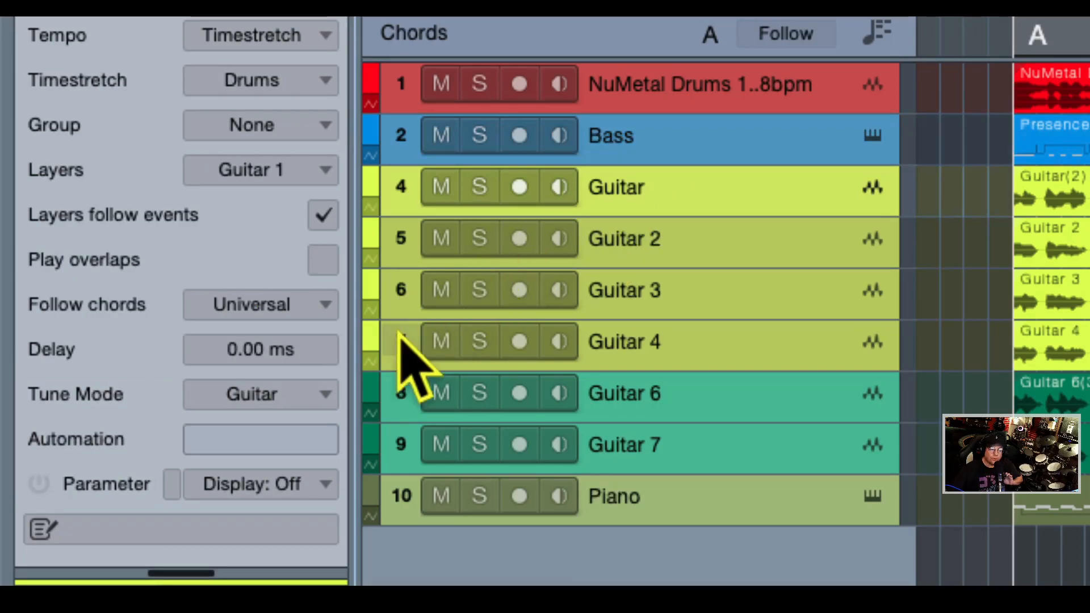
{"action": "left_click", "coordinate": [328, 304]}
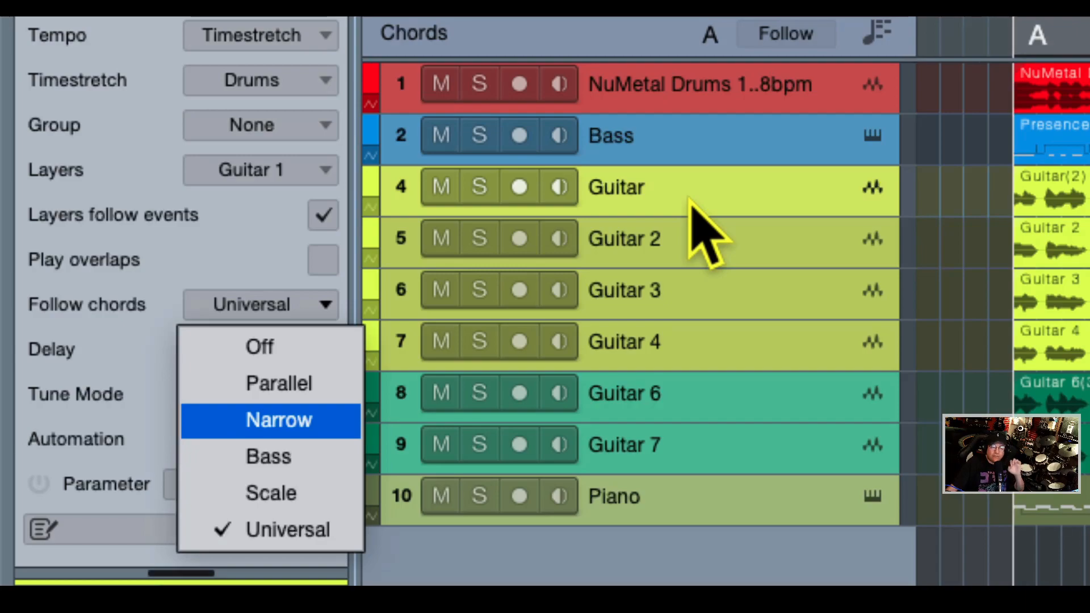
{"action": "left_click", "coordinate": [705, 131]}
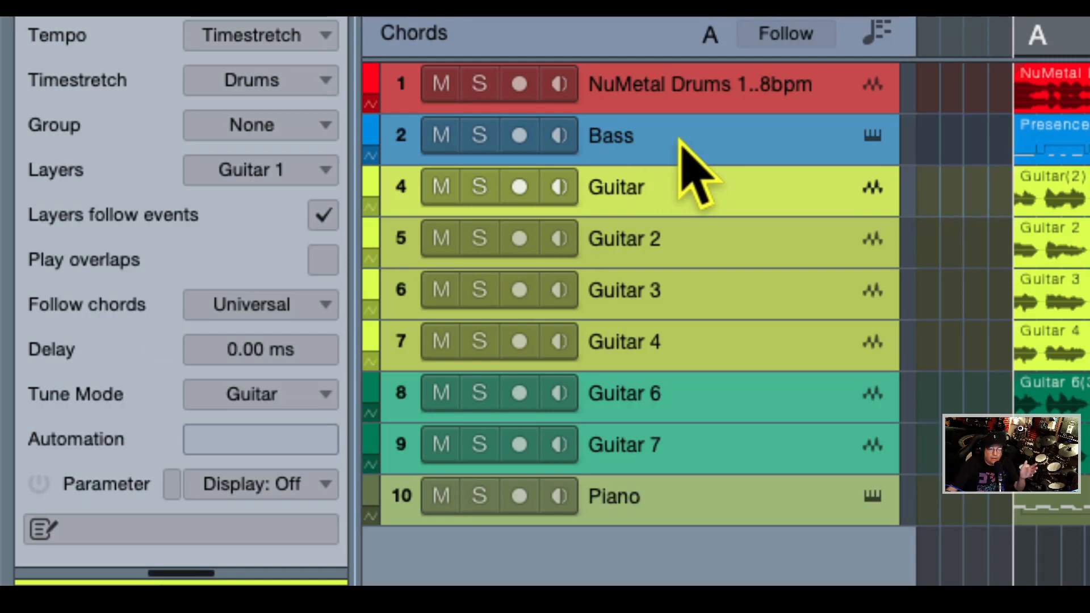
Set the Bass track's Follow chords mode to Bass.
{"action": "left_click", "coordinate": [681, 142]}
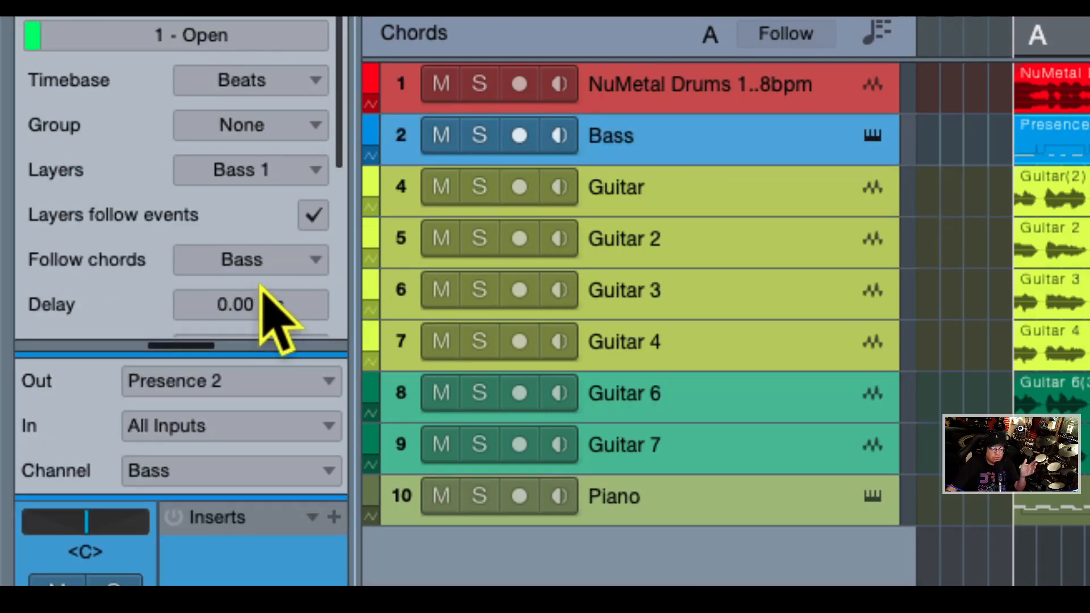
{"action": "left_click", "coordinate": [283, 261]}
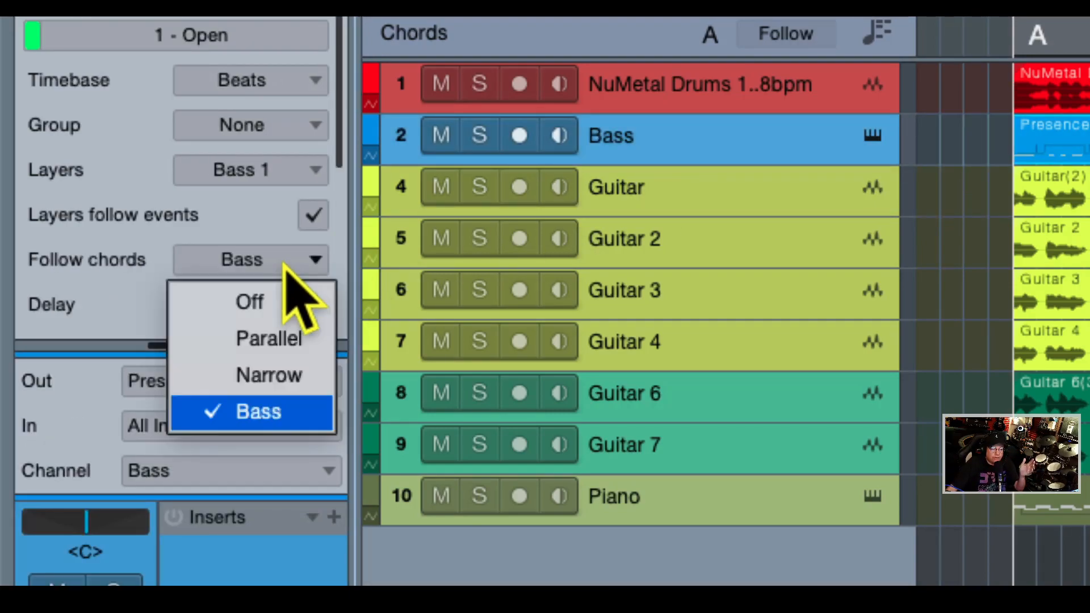
{"action": "left_click", "coordinate": [258, 413]}
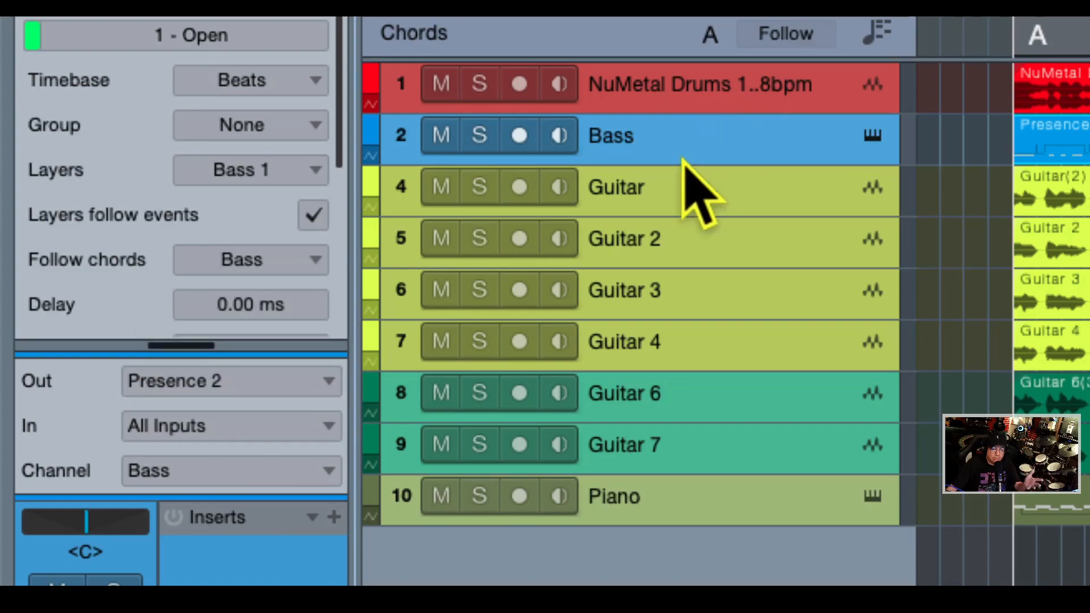
Compare the Follow chords choices of the Guitar audio track with those of the Bass instrument track.
{"action": "left_click", "coordinate": [681, 210]}
{"action": "left_click", "coordinate": [326, 306]}
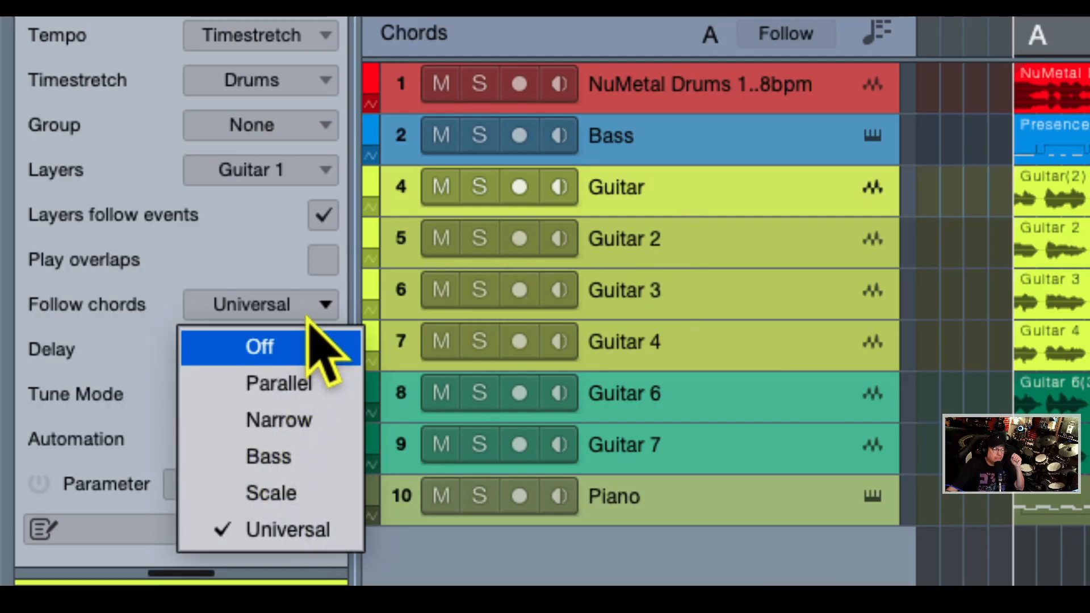
{"action": "left_click", "coordinate": [658, 149]}
{"action": "left_click", "coordinate": [663, 147]}
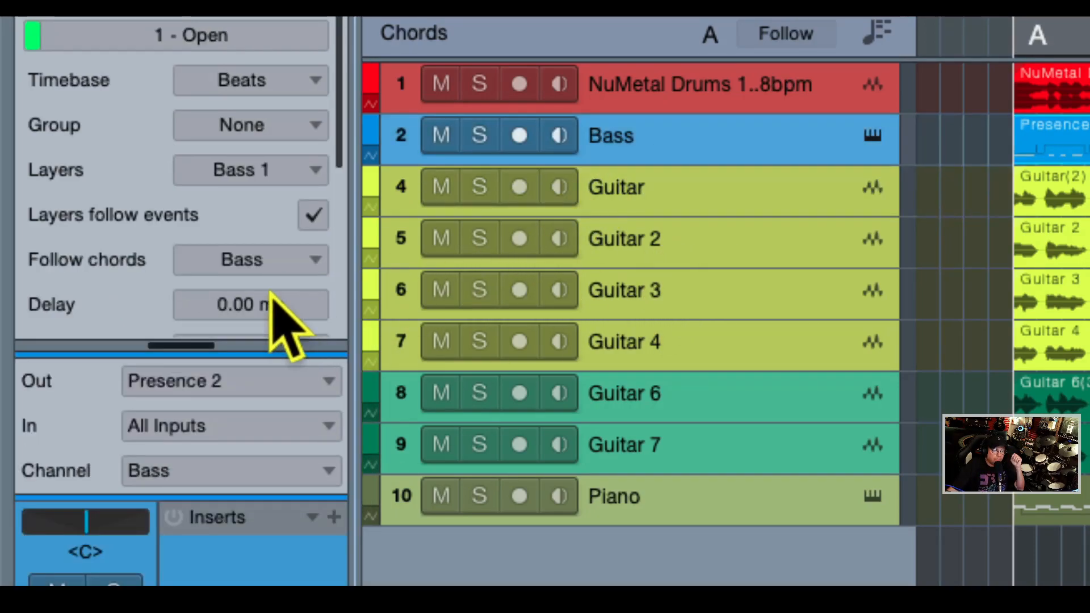
{"action": "left_click", "coordinate": [309, 260]}
{"action": "left_click", "coordinate": [303, 262]}
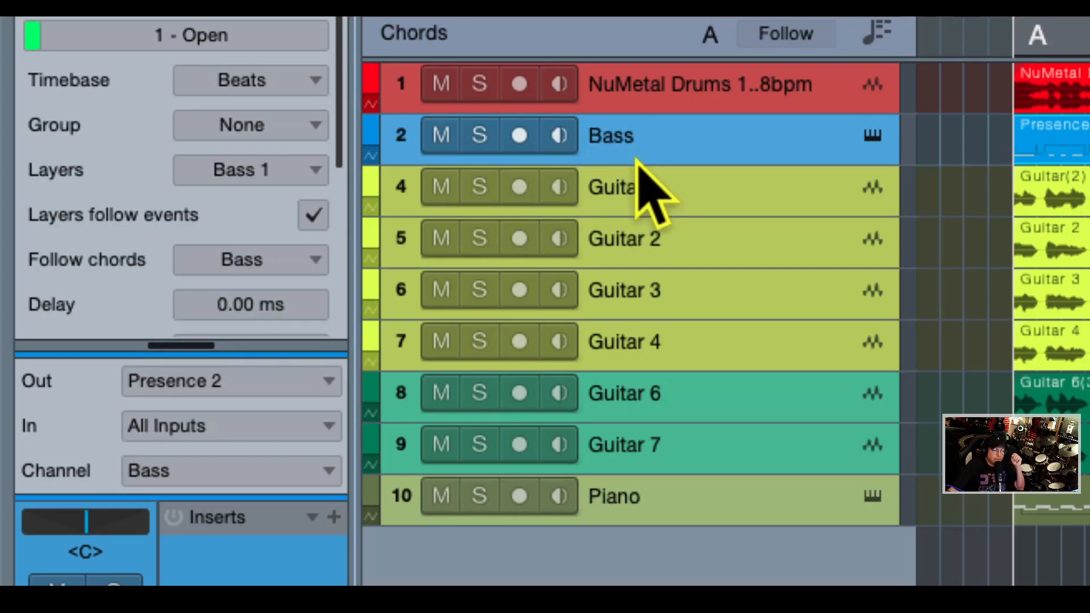
{"action": "left_click", "coordinate": [662, 194]}
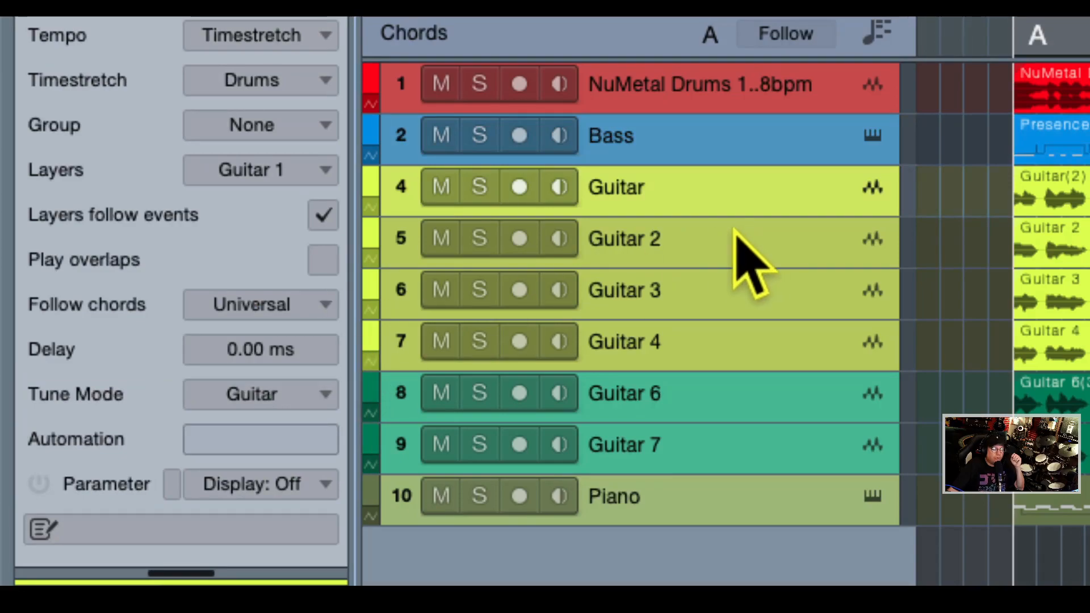
Check the Follow chords mode and its options on the Guitar, Guitar 4, Guitar 6 and Guitar 7 audio tracks.
{"action": "left_click", "coordinate": [313, 308]}
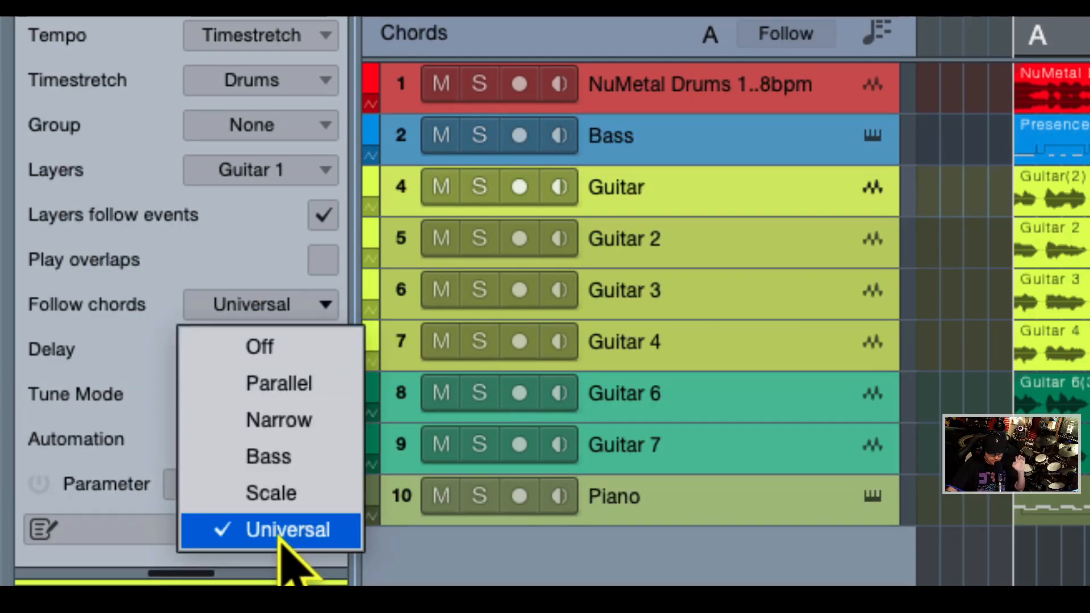
{"action": "left_click", "coordinate": [725, 236]}
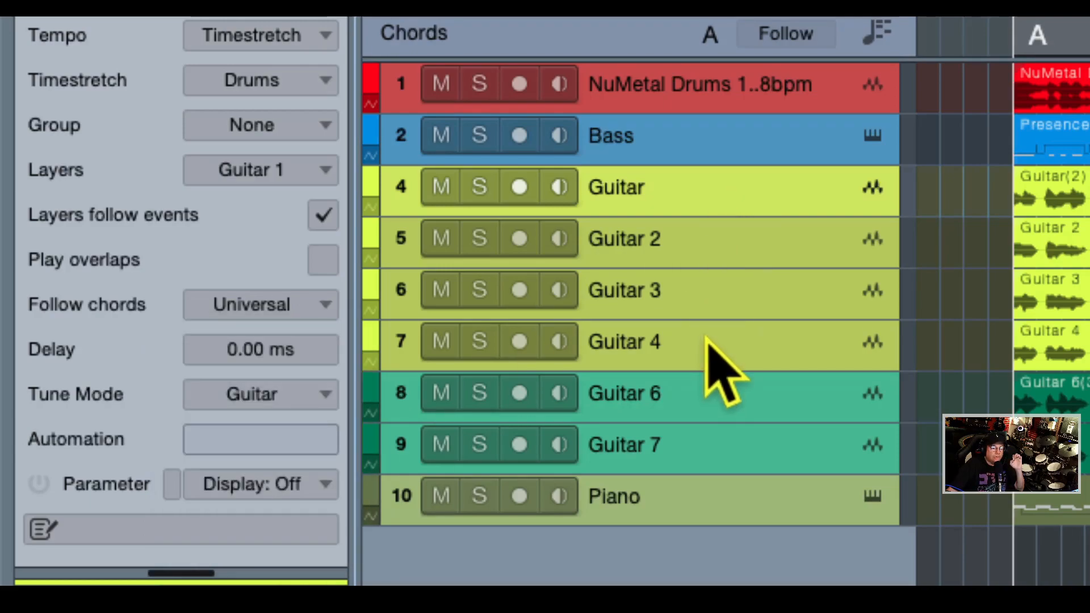
{"action": "left_click", "coordinate": [706, 342]}
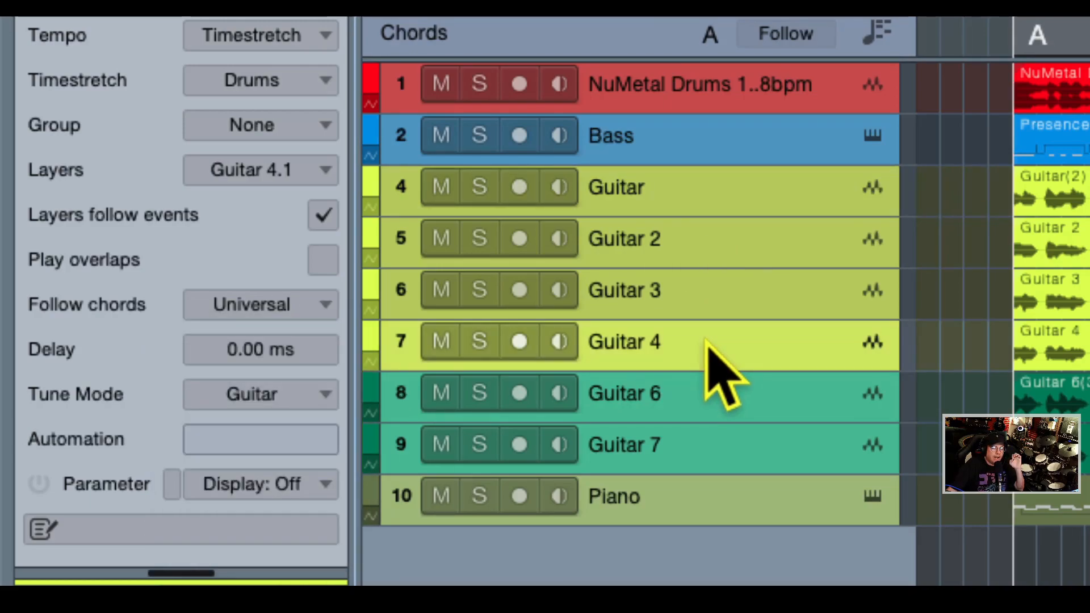
{"action": "left_click", "coordinate": [713, 403]}
{"action": "left_click", "coordinate": [714, 436]}
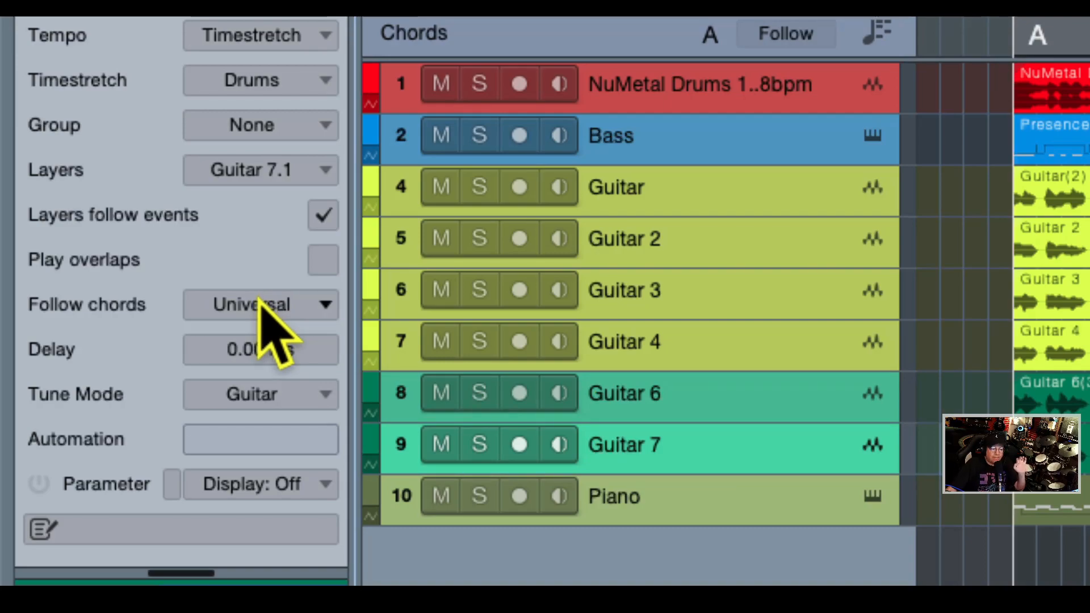
{"action": "left_click", "coordinate": [259, 301]}
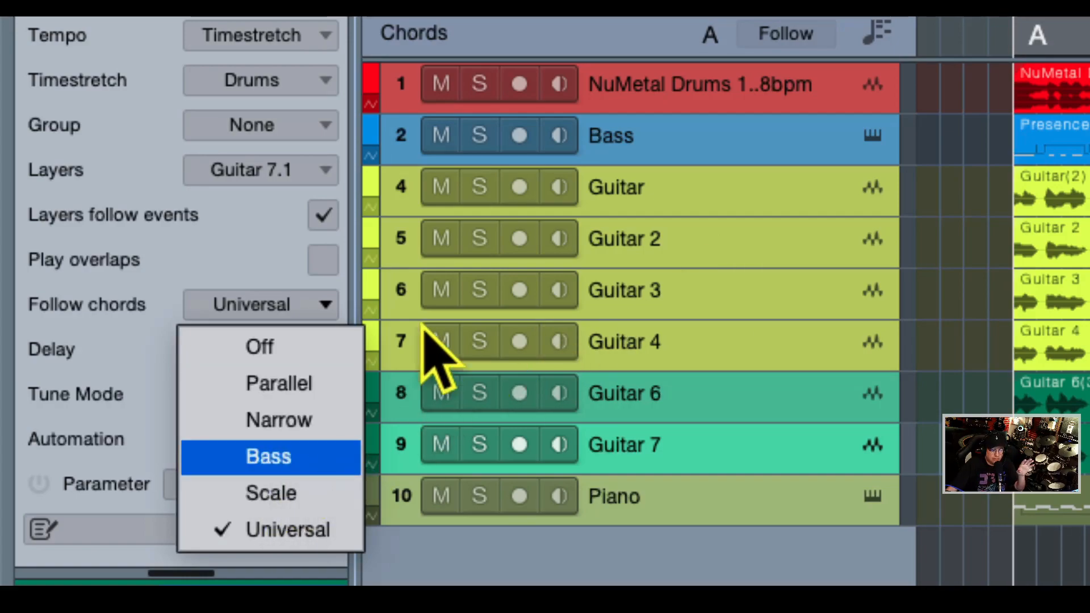
{"action": "left_click", "coordinate": [693, 399]}
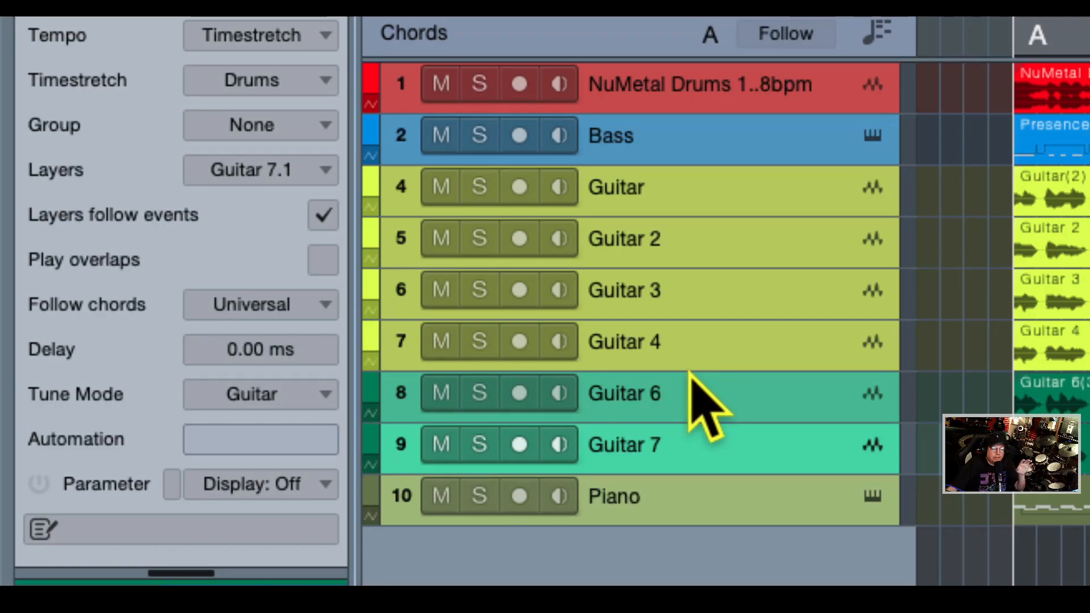
{"action": "left_click", "coordinate": [733, 401]}
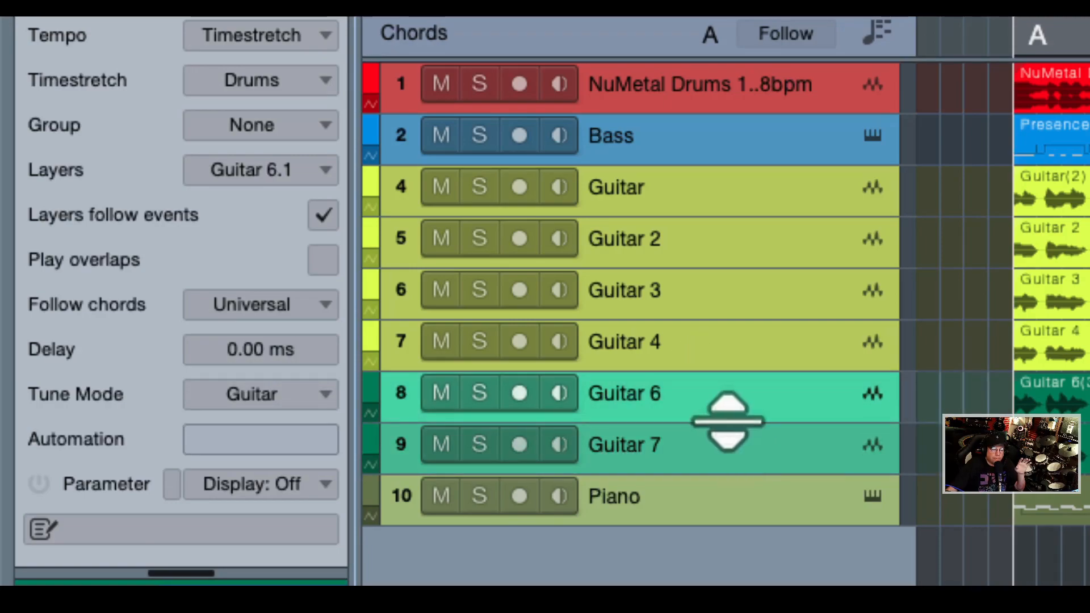
{"action": "left_click", "coordinate": [725, 439]}
Examine the Follow chords options available for the Piano instrument track.
{"action": "left_click", "coordinate": [689, 499]}
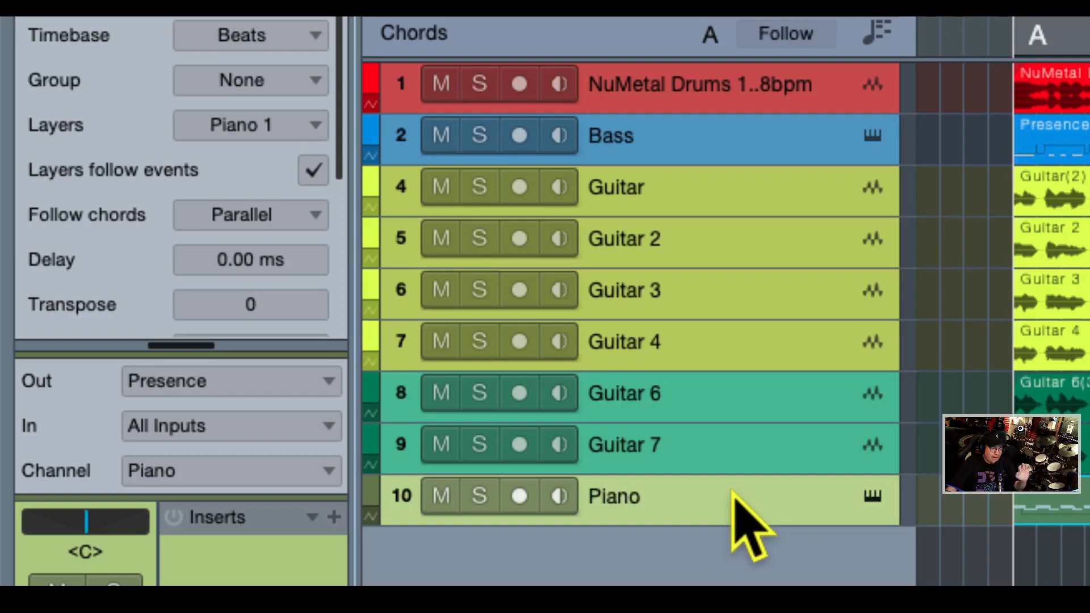
{"action": "left_click", "coordinate": [296, 219]}
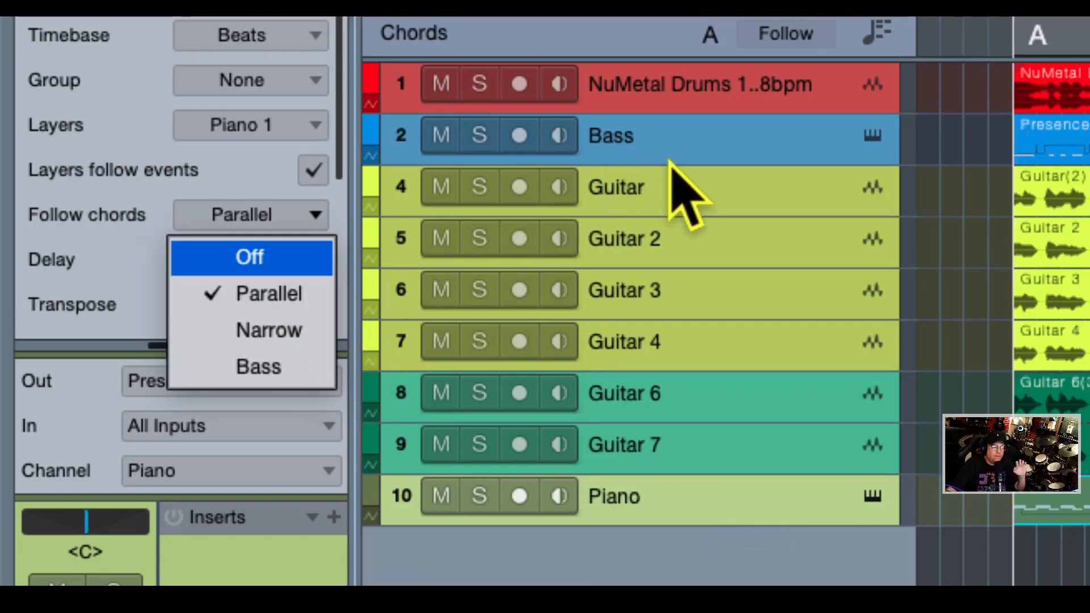
{"action": "left_click", "coordinate": [685, 508]}
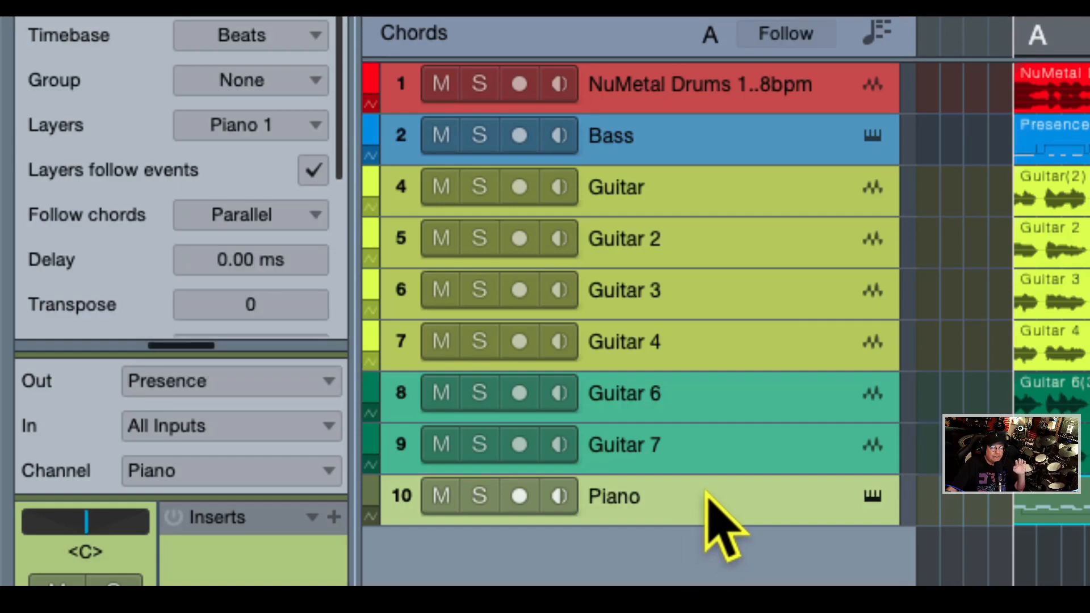
{"action": "left_click", "coordinate": [314, 216]}
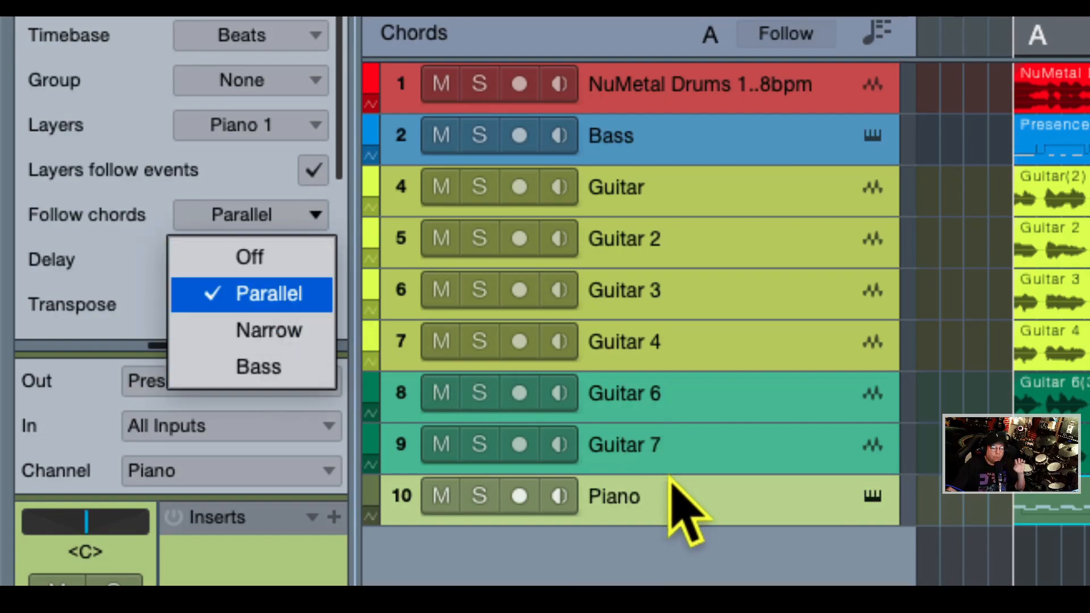
{"action": "left_click", "coordinate": [272, 220]}
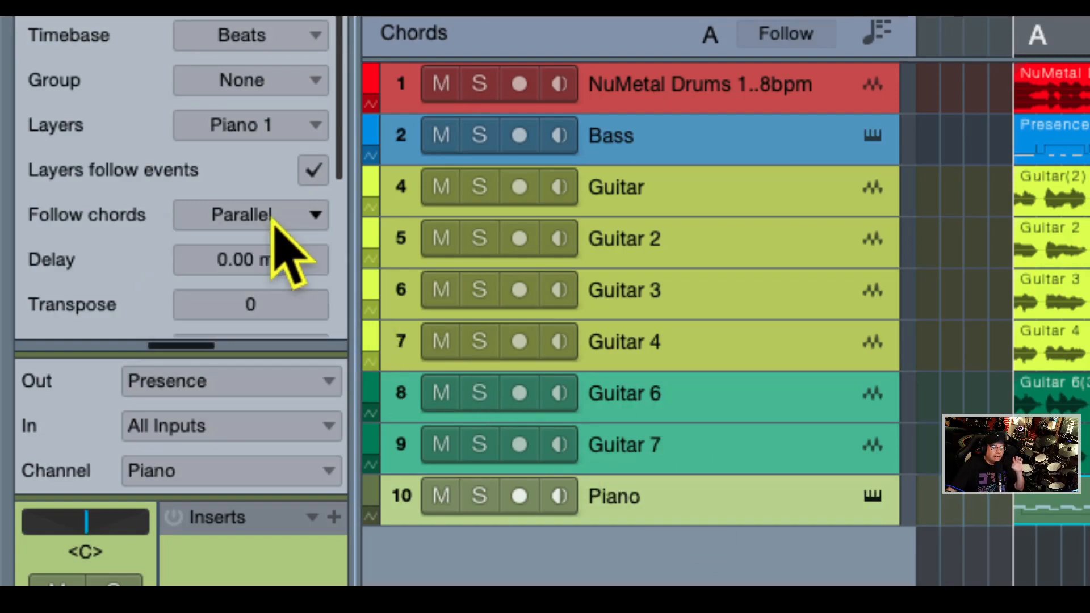
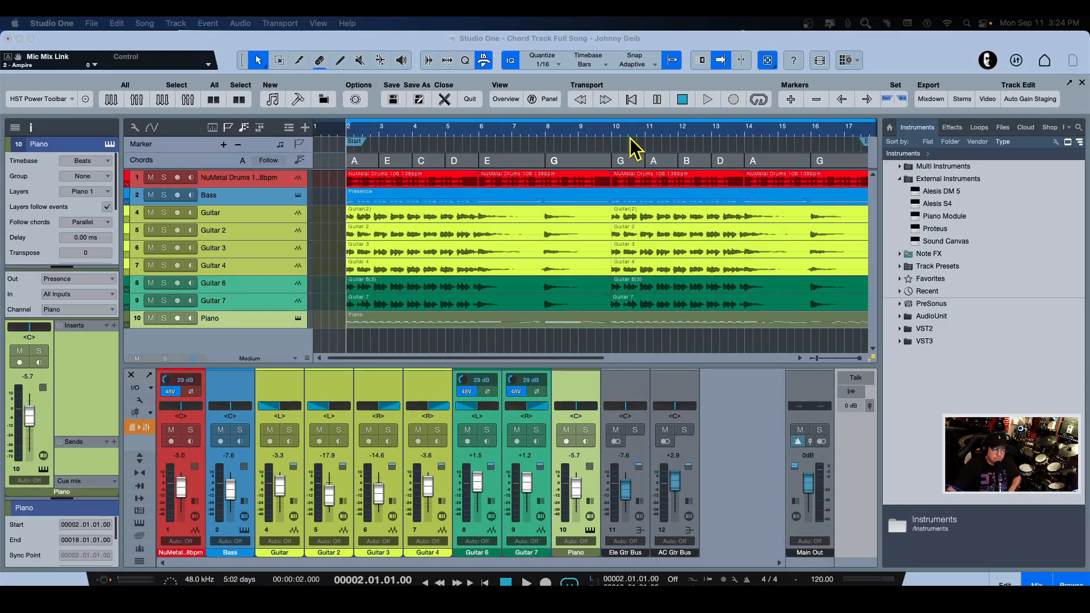
Play the song from the start with the Chord Track's Follow option off, and stop playback.
{"action": "left_click", "coordinate": [929, 41]}
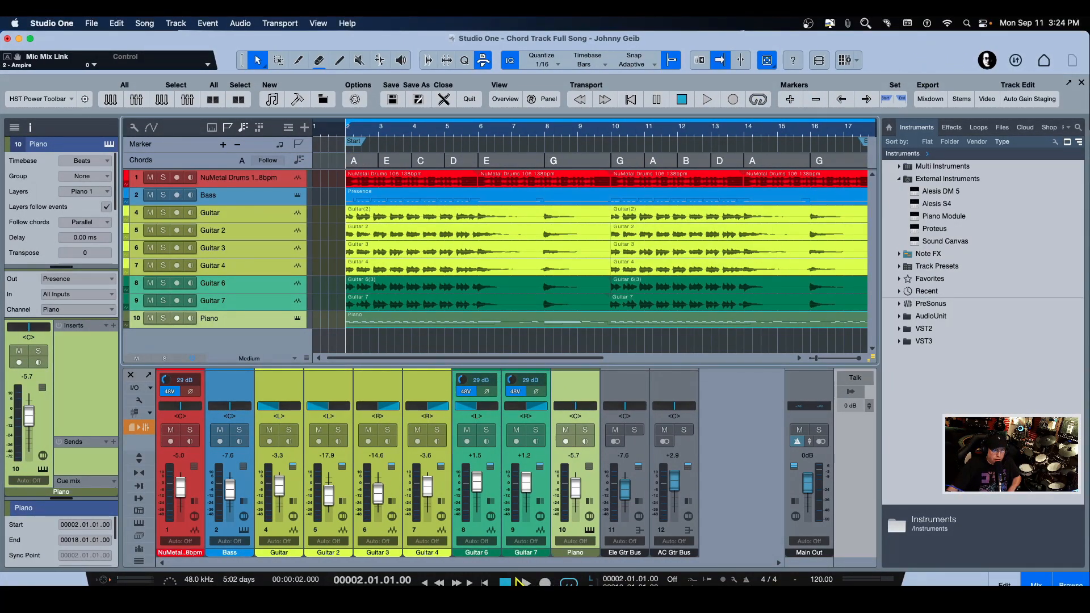
{"action": "left_click", "coordinate": [525, 581]}
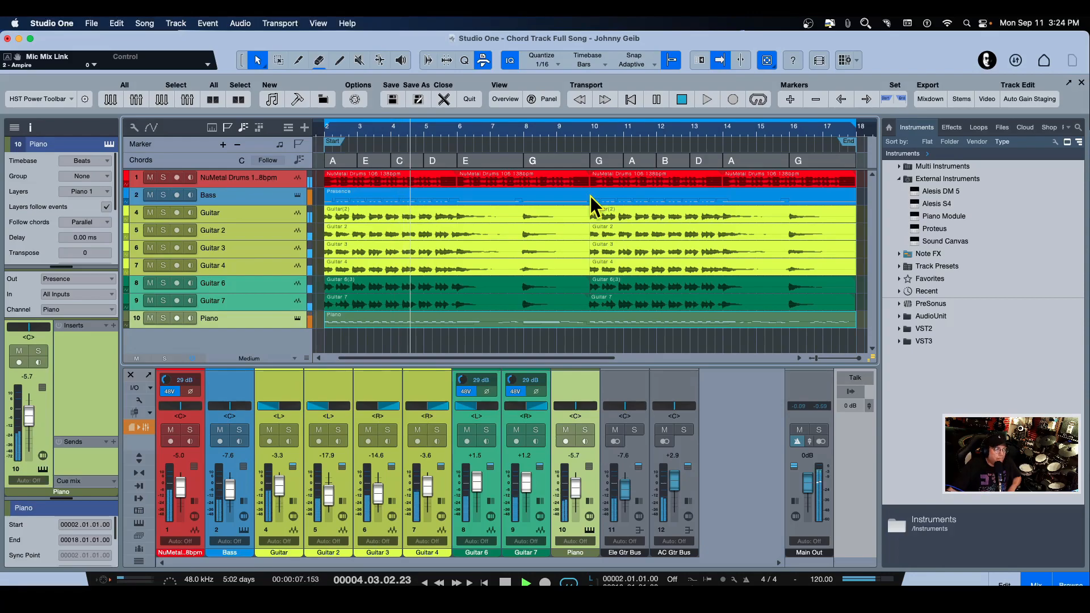
{"action": "scroll", "coordinate": [591, 195], "scroll_direction": "left", "scroll_amount": 1}
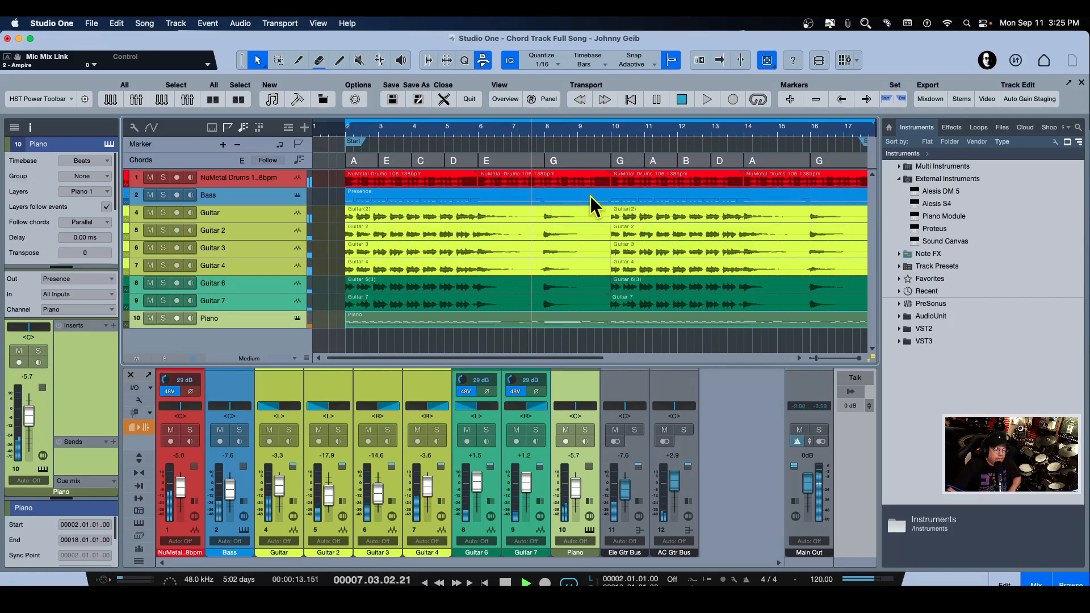
{"action": "key", "text": "space"}
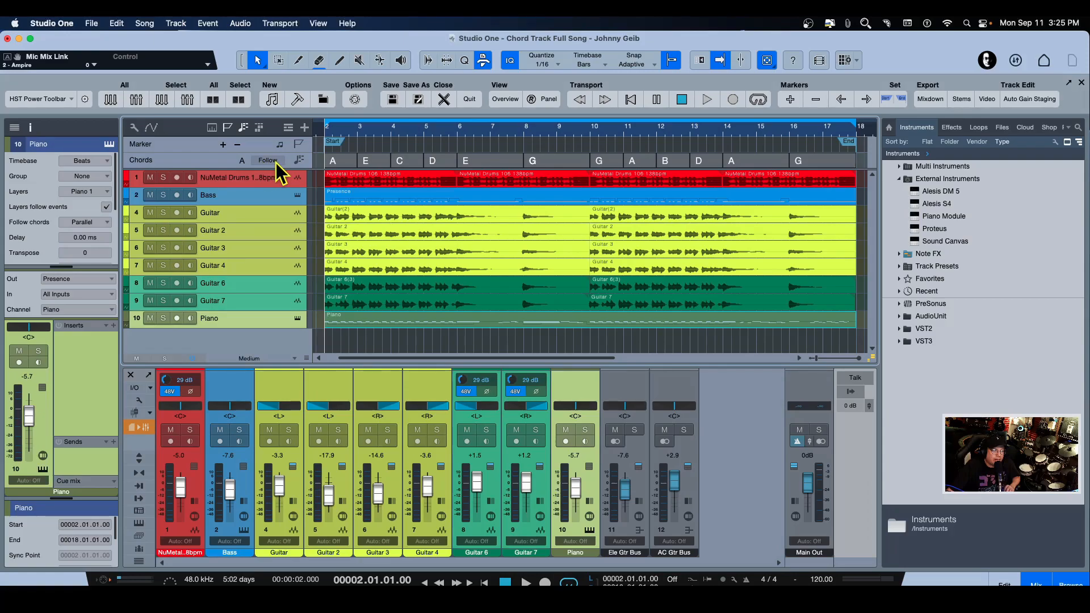
Set the Bass track's channel to None and enlarge its inspector section to show more of the track settings.
{"action": "left_click", "coordinate": [226, 161]}
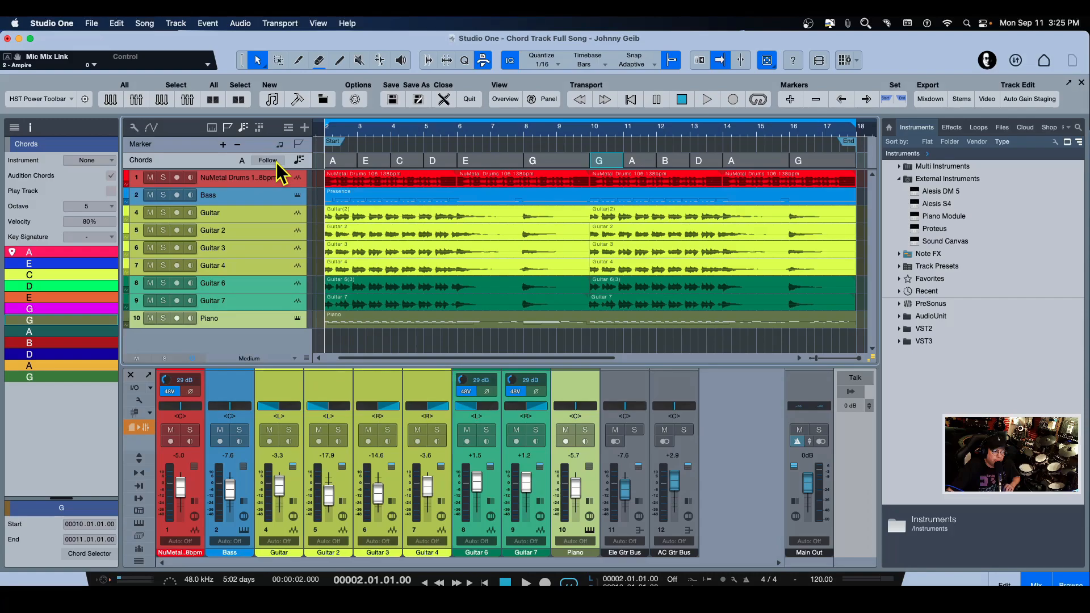
{"action": "left_click", "coordinate": [253, 196]}
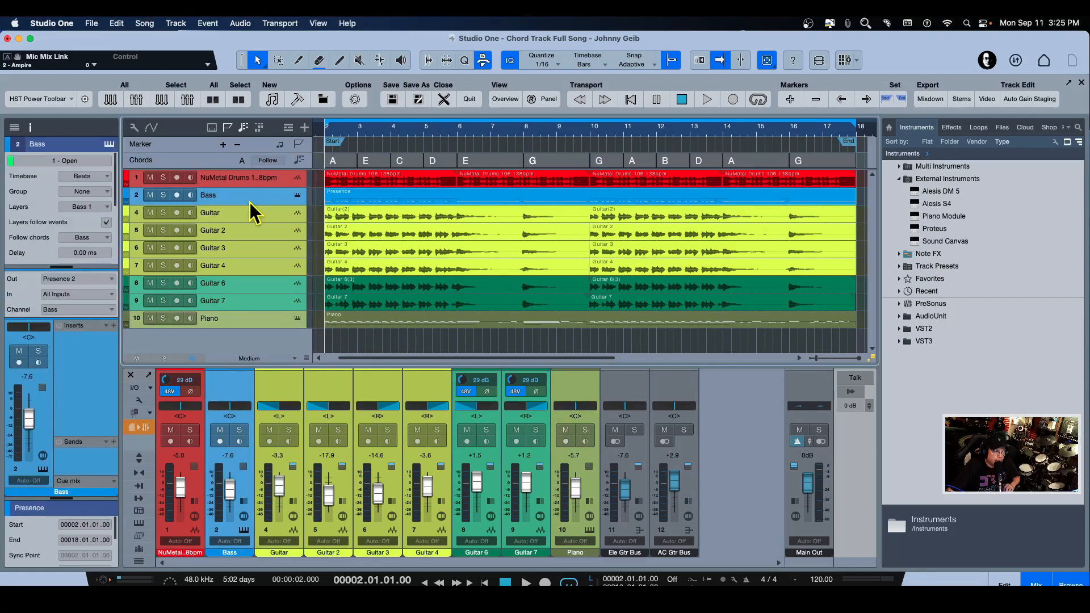
{"action": "left_click", "coordinate": [66, 311]}
{"action": "left_click", "coordinate": [64, 323]}
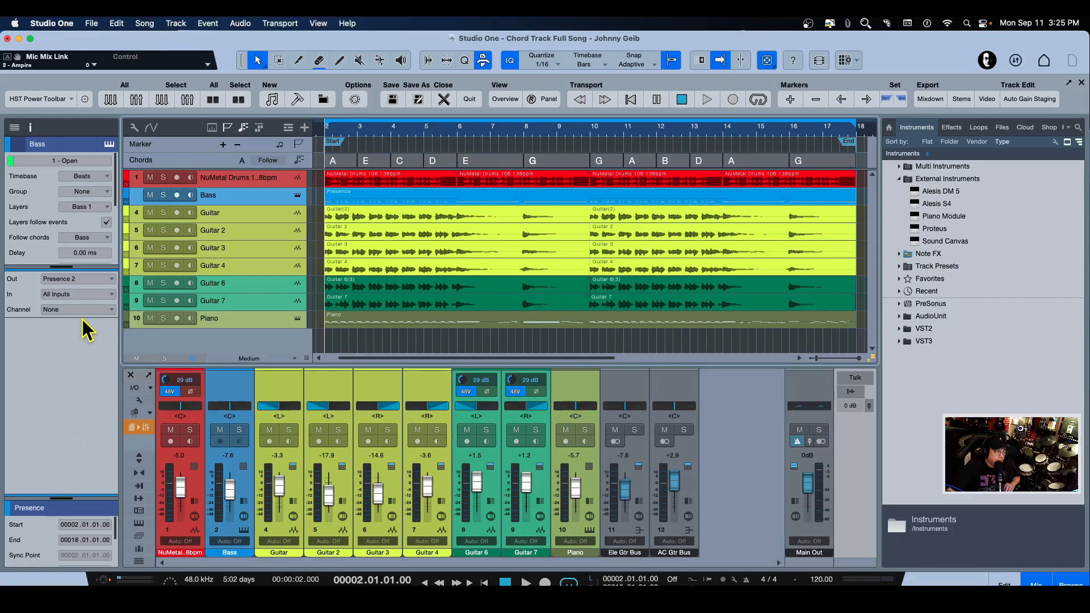
{"action": "left_click_drag", "start_coordinate": [59, 502], "coordinate": [58, 570]}
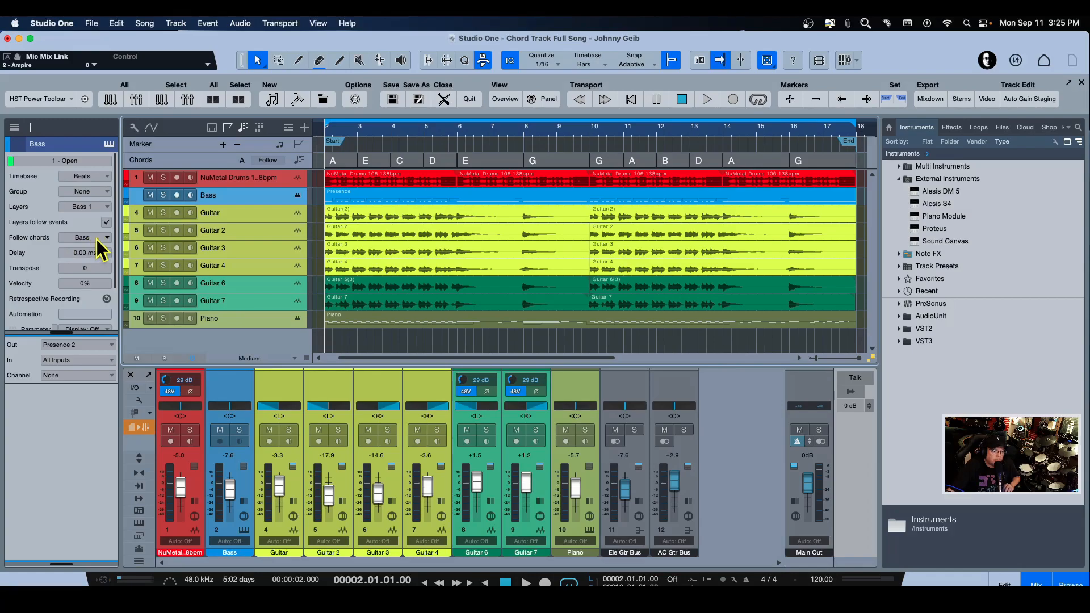
Switch the Chord Track's Follow option on and back off, and play the song's opening bars without chord following.
{"action": "left_click", "coordinate": [267, 160]}
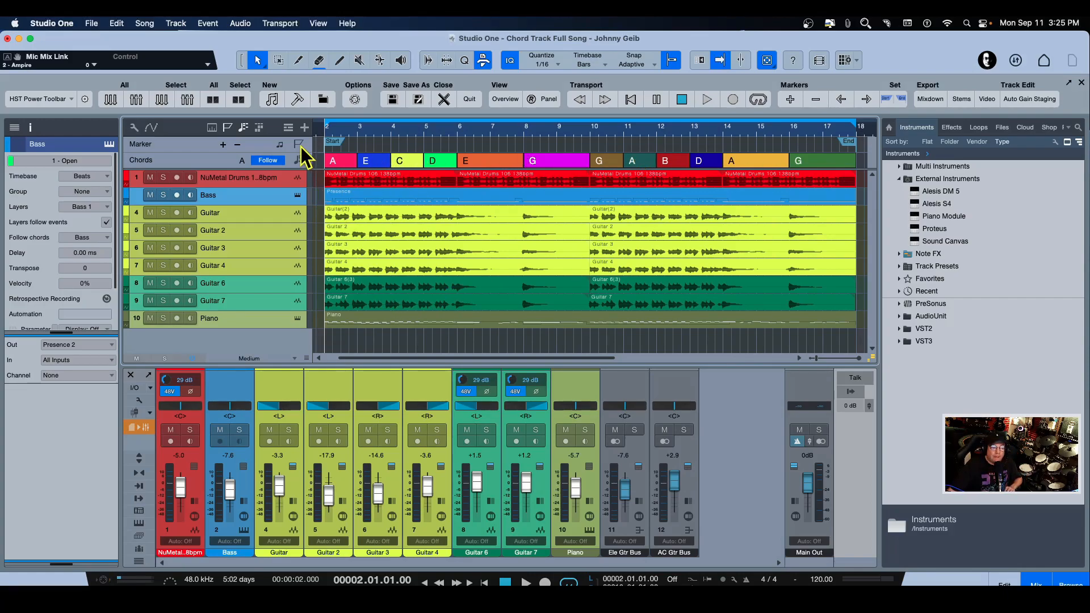
{"action": "left_click", "coordinate": [271, 160]}
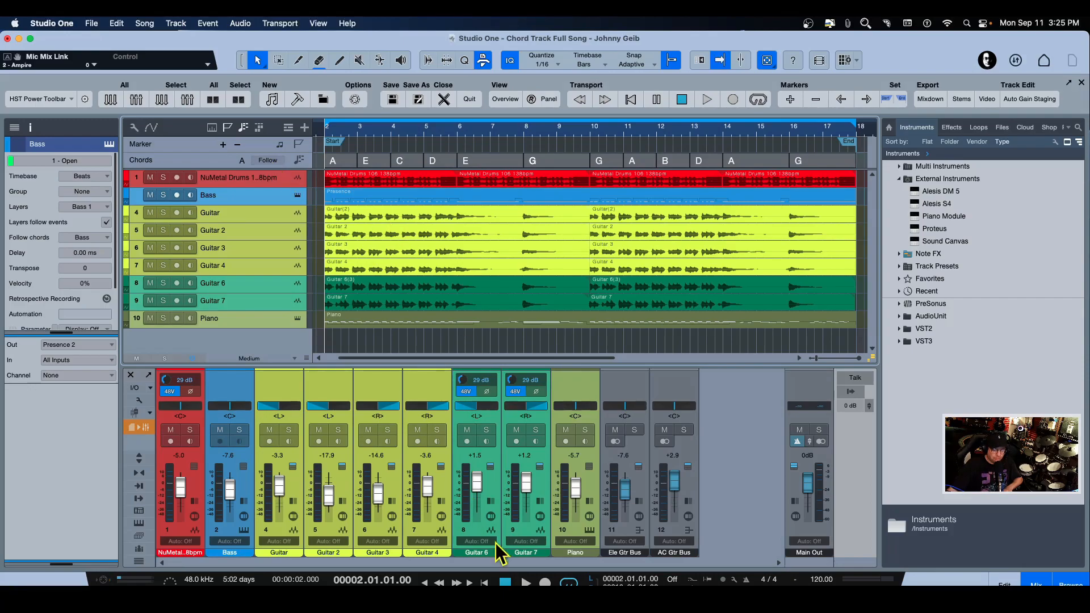
{"action": "left_click", "coordinate": [526, 581]}
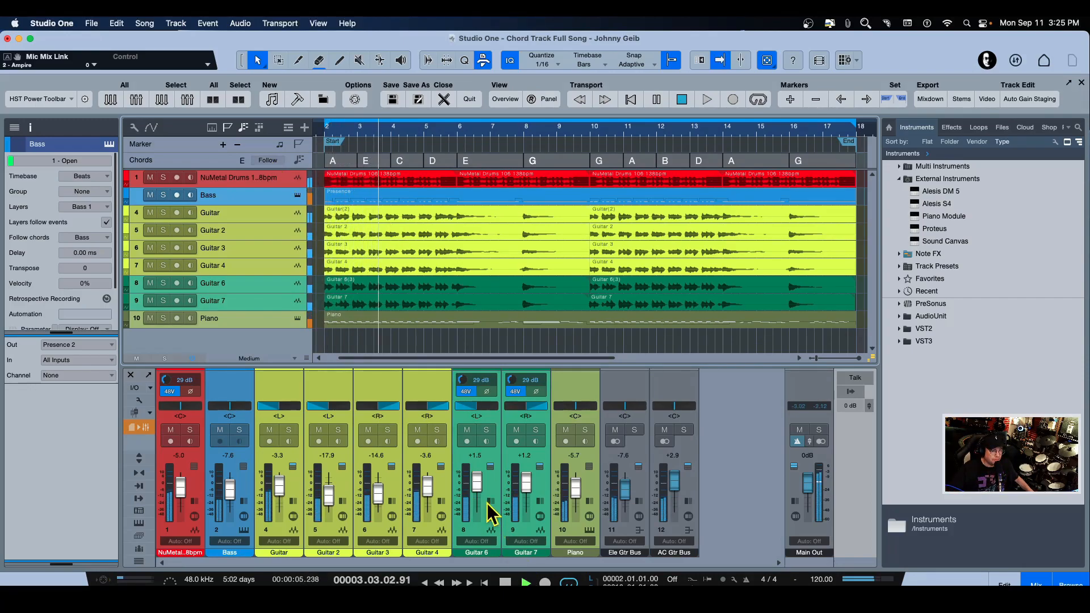
{"action": "key", "text": "space"}
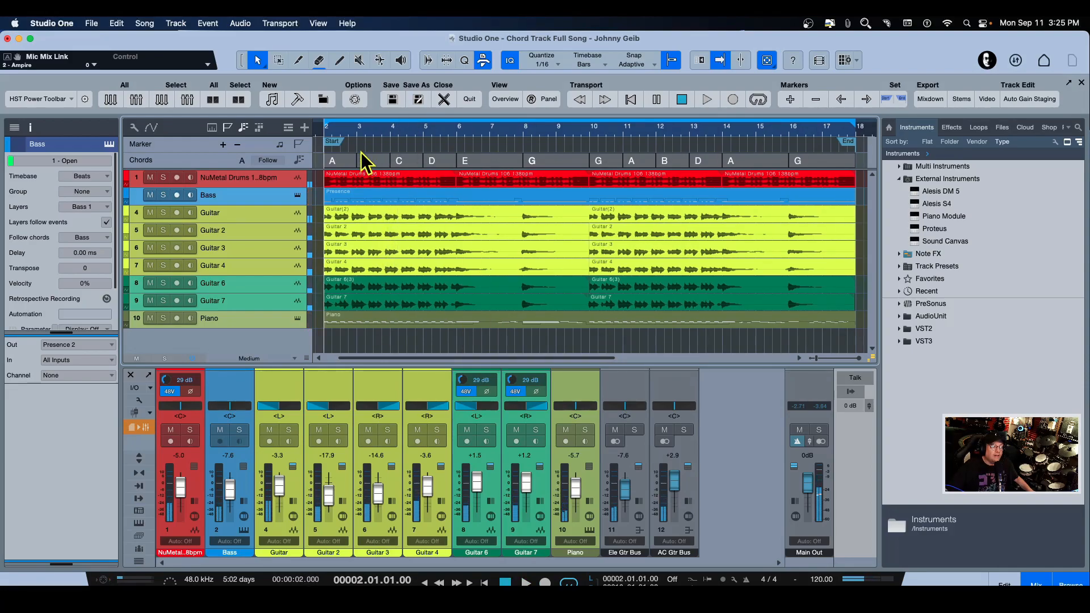
Turn on Follow for the Chord Track and play the song's opening with all tracks following the chords.
{"action": "left_click", "coordinate": [268, 161]}
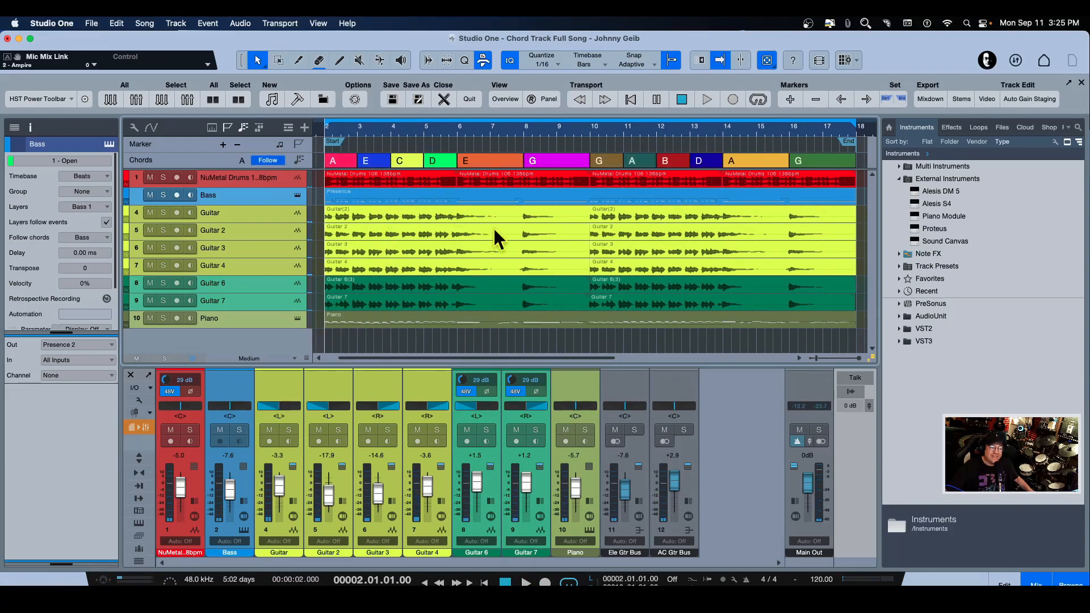
{"action": "key", "text": "space"}
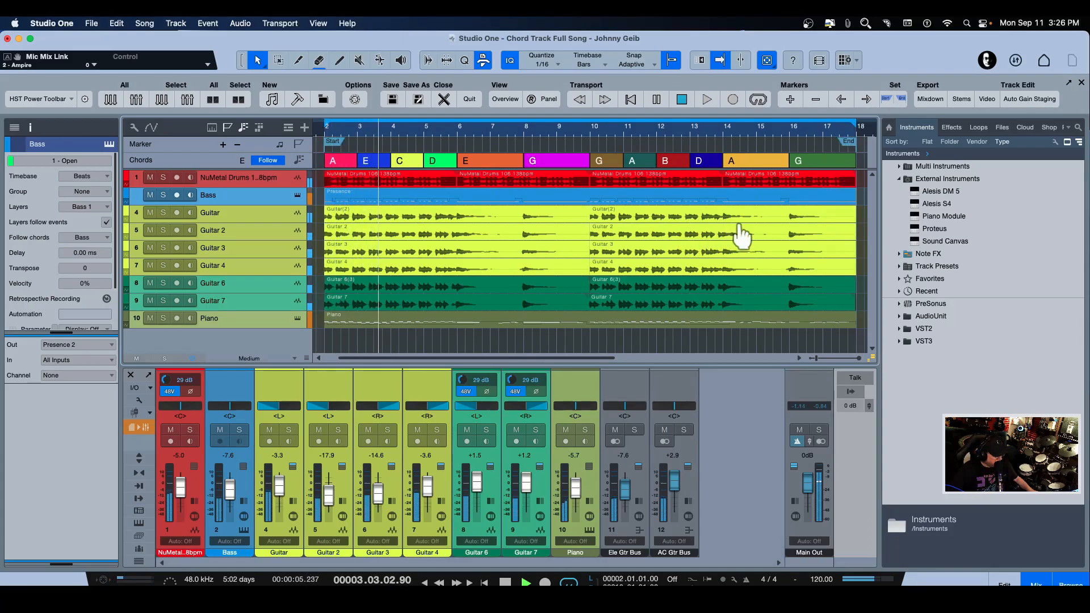
{"action": "key", "text": "space"}
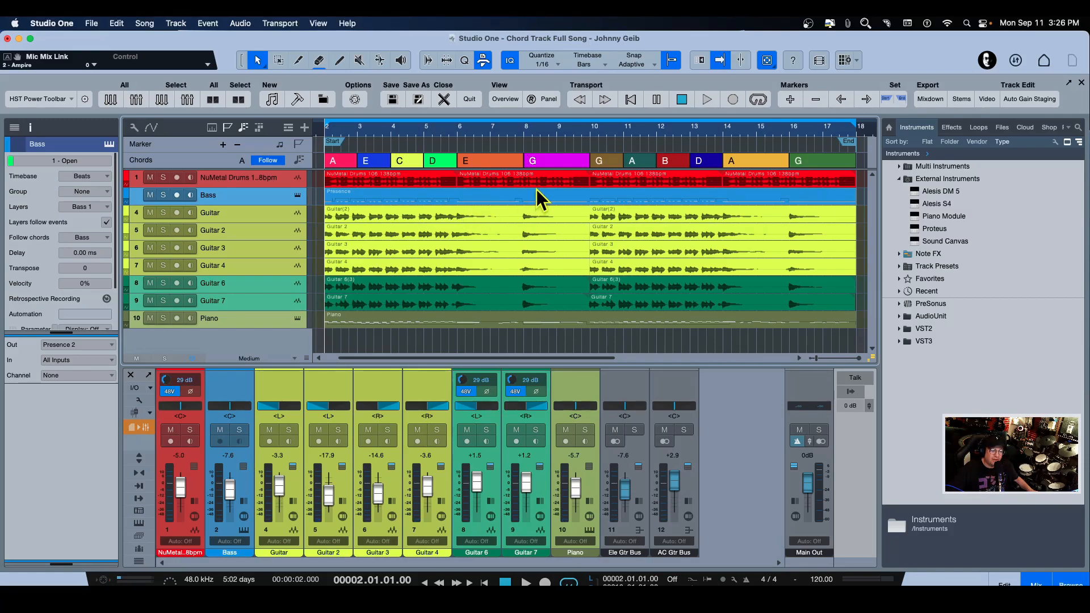
{"action": "scroll", "coordinate": [537, 189], "scroll_direction": "left", "scroll_amount": 1}
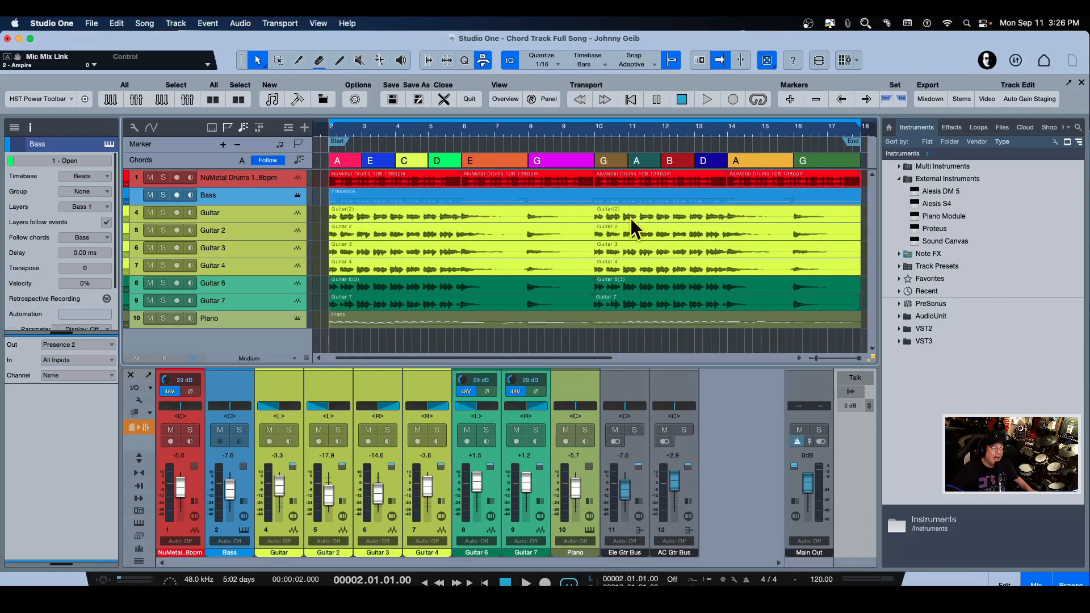
{"action": "scroll", "coordinate": [630, 218], "scroll_direction": "right", "scroll_amount": 3}
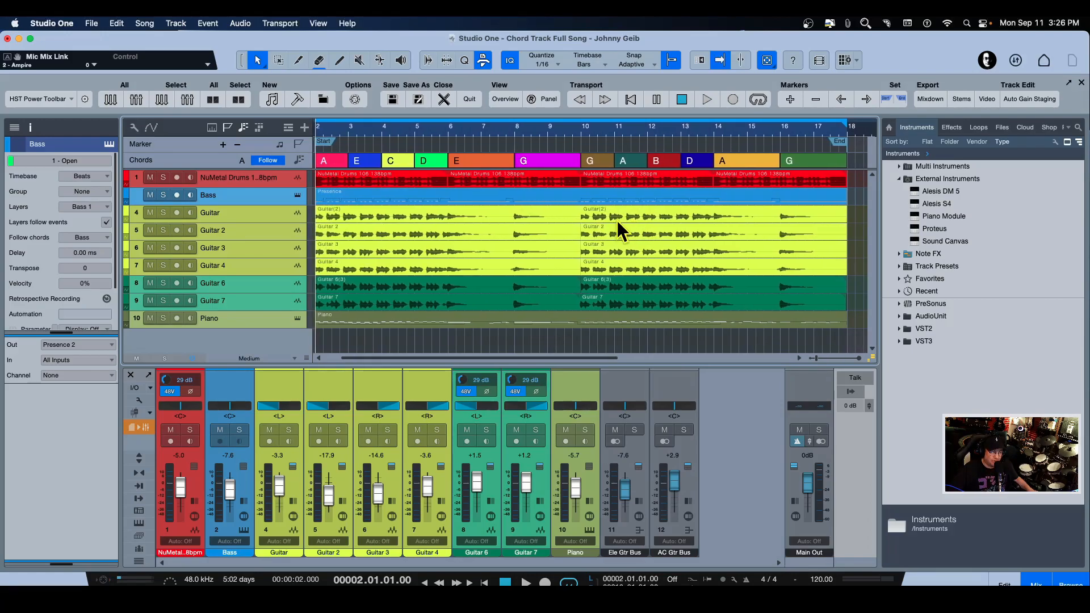
{"action": "scroll", "coordinate": [618, 220], "scroll_direction": "left", "scroll_amount": 3}
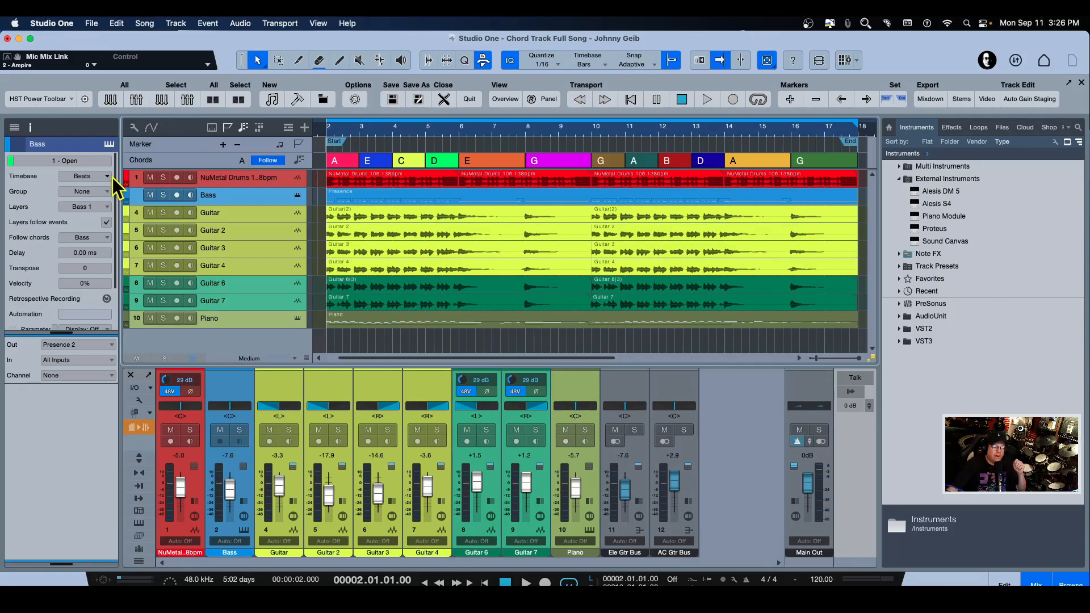
Solo the Bass track, play it from the start and open its Presence instrument to watch the played notes.
{"action": "left_click", "coordinate": [162, 195]}
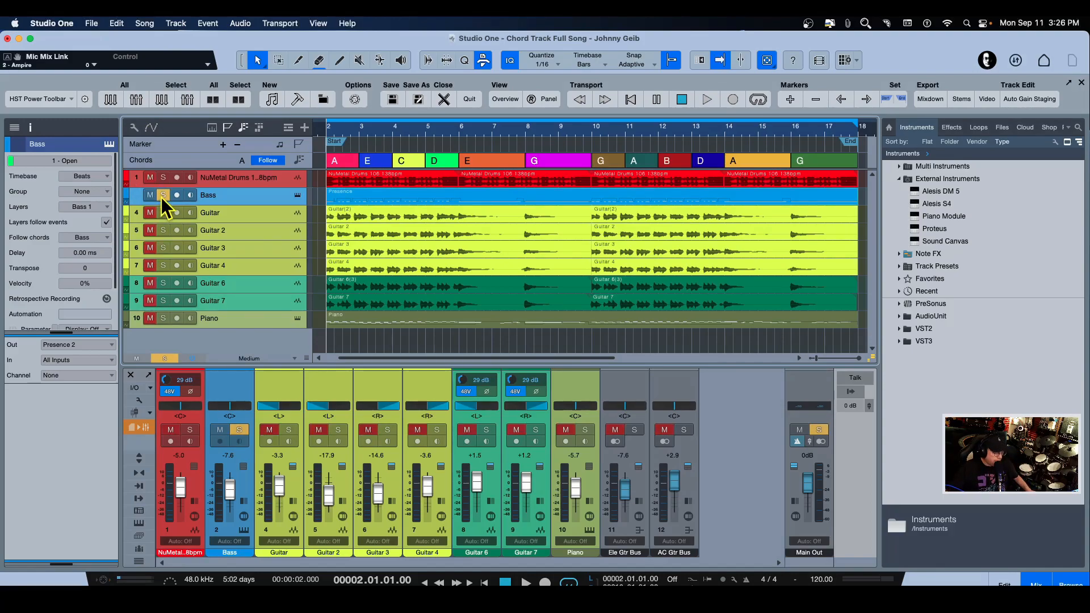
{"action": "key", "text": "space"}
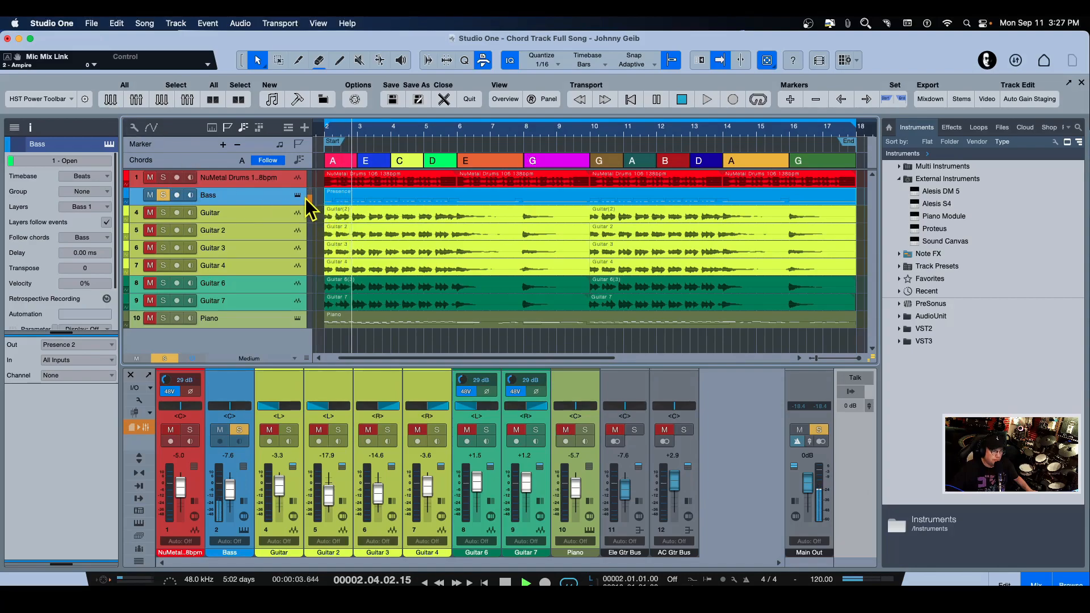
{"action": "left_click", "coordinate": [297, 196]}
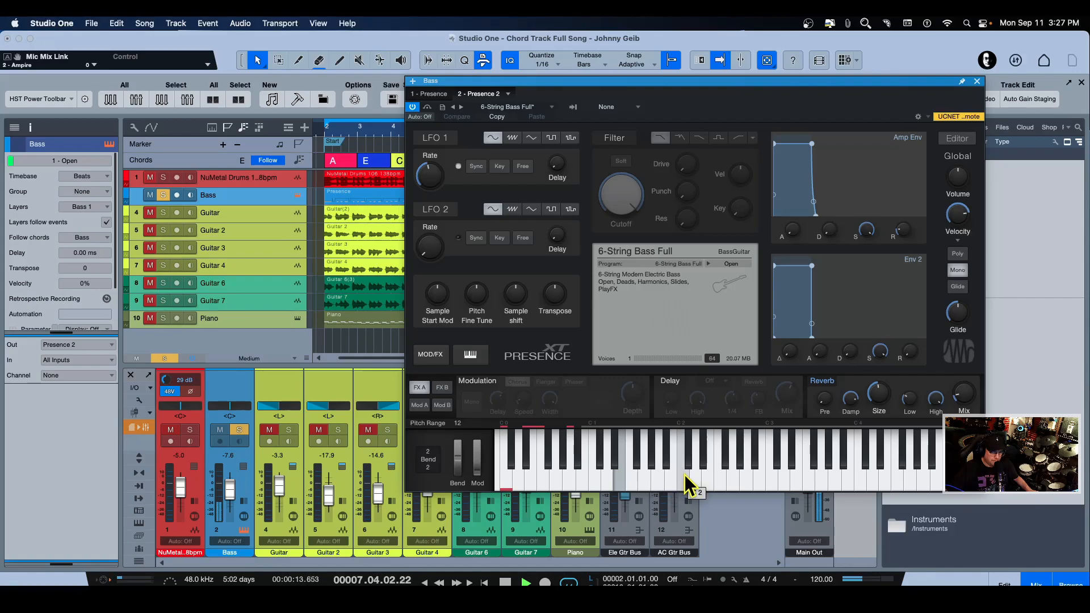
{"action": "key", "text": "space"}
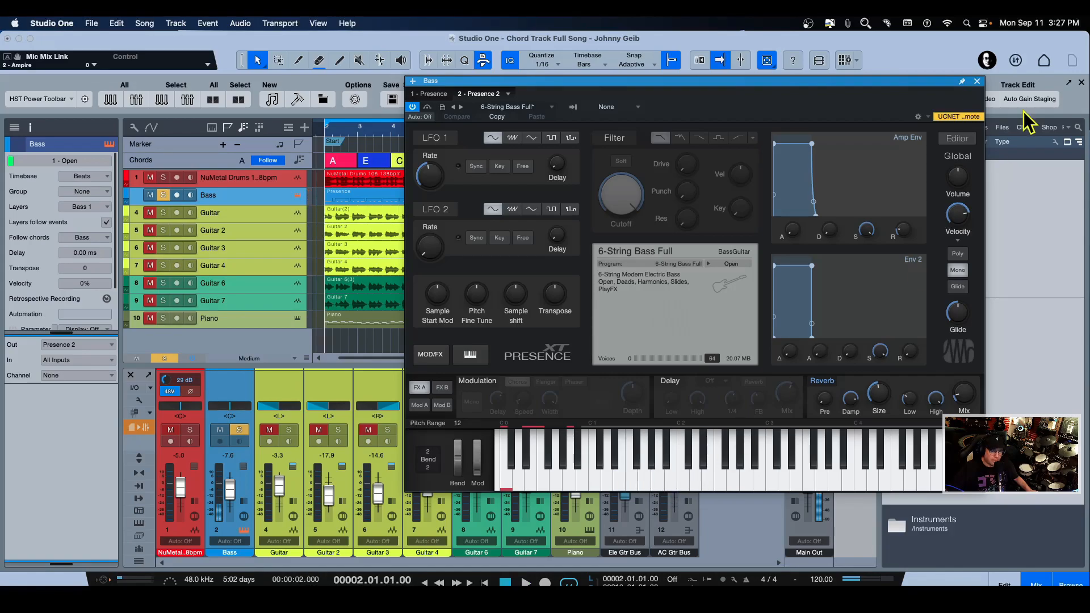
Close the Bass instrument, switch the solo from the Bass track to the Piano track, and play from the start.
{"action": "left_click", "coordinate": [976, 82]}
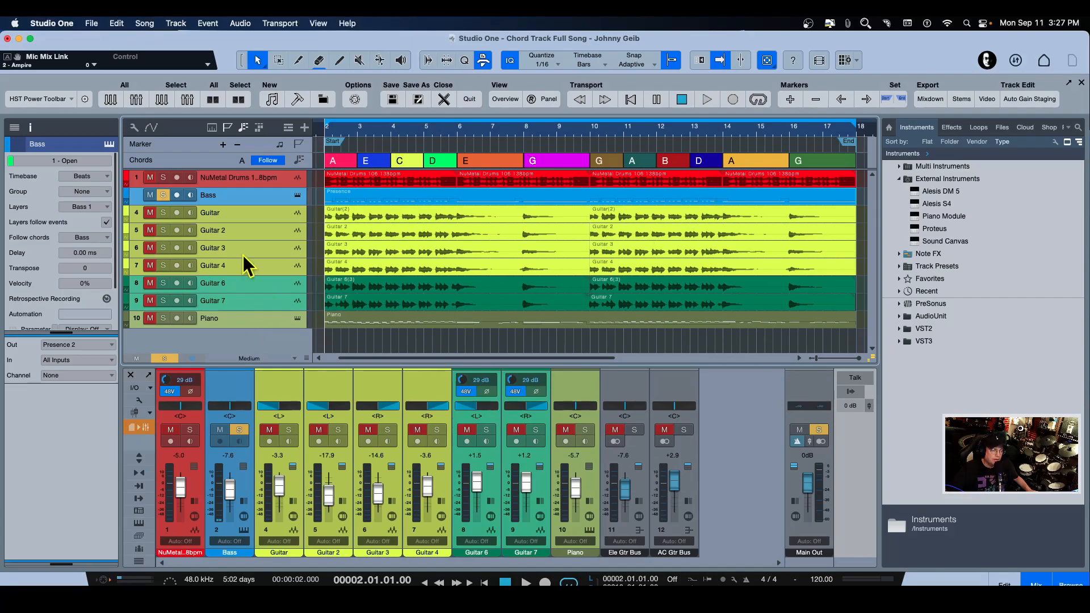
{"action": "left_click", "coordinate": [163, 195]}
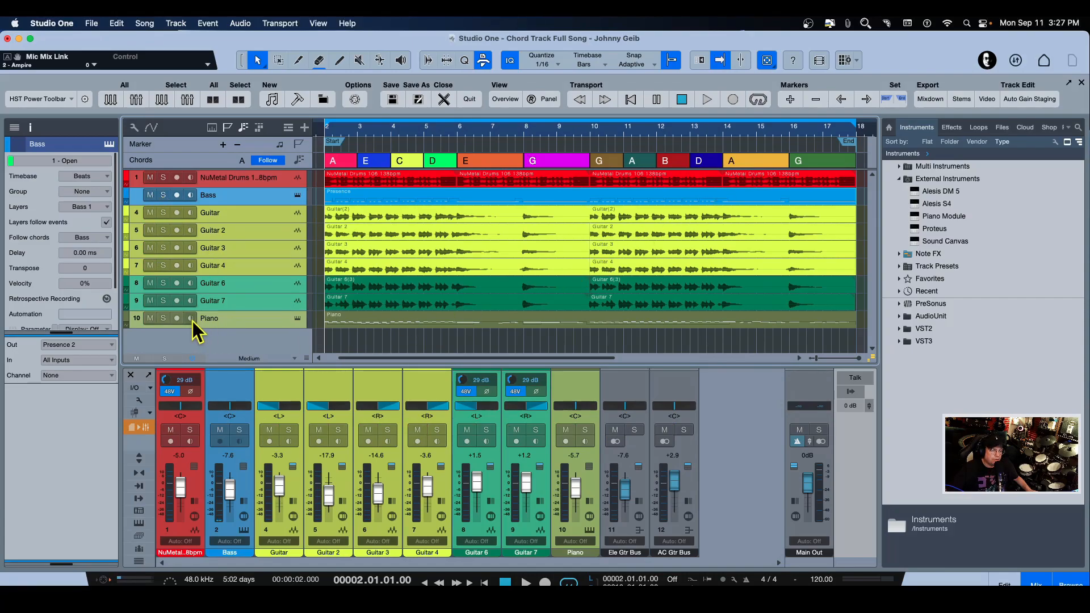
{"action": "left_click", "coordinate": [162, 319]}
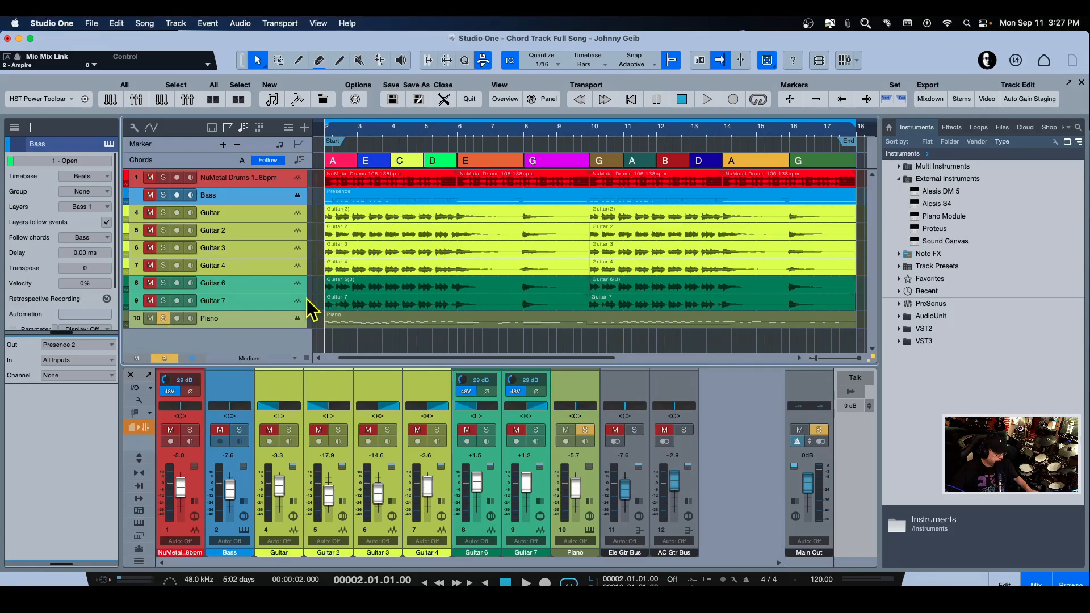
{"action": "key", "text": "space"}
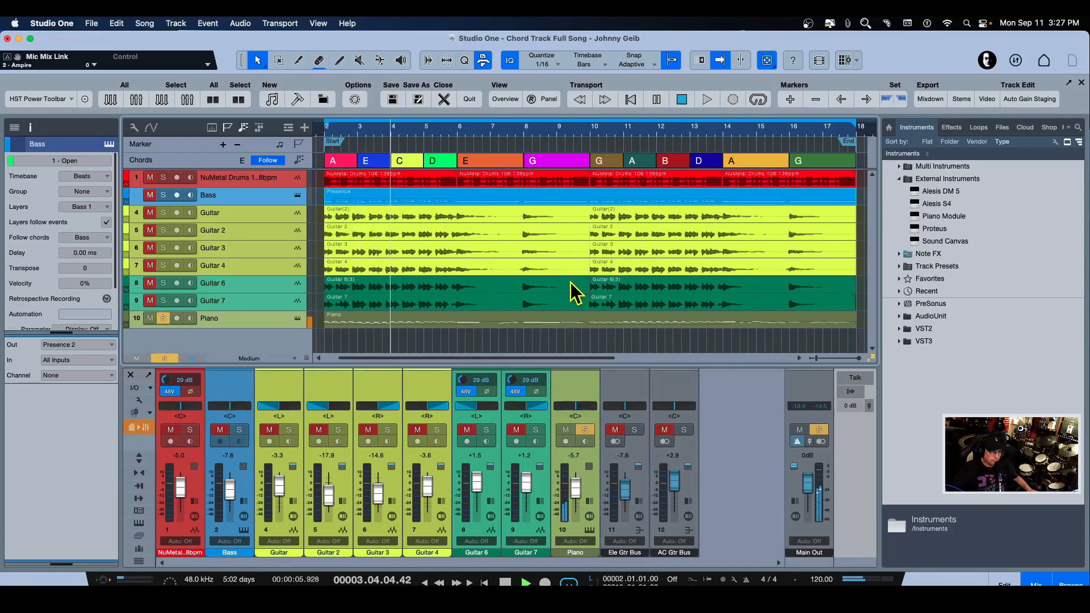
Open the Piano part in the note editor and inspect its chord-following notes during playback, stopping at the end.
{"action": "double_click", "coordinate": [492, 321]}
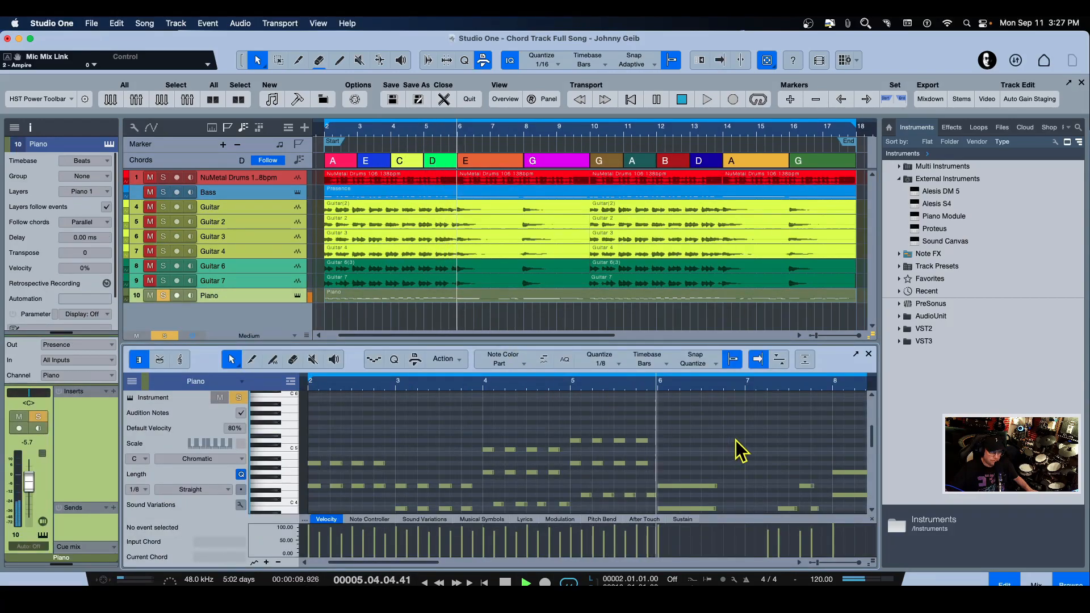
{"action": "scroll", "coordinate": [735, 441], "scroll_direction": "down", "scroll_amount": 2}
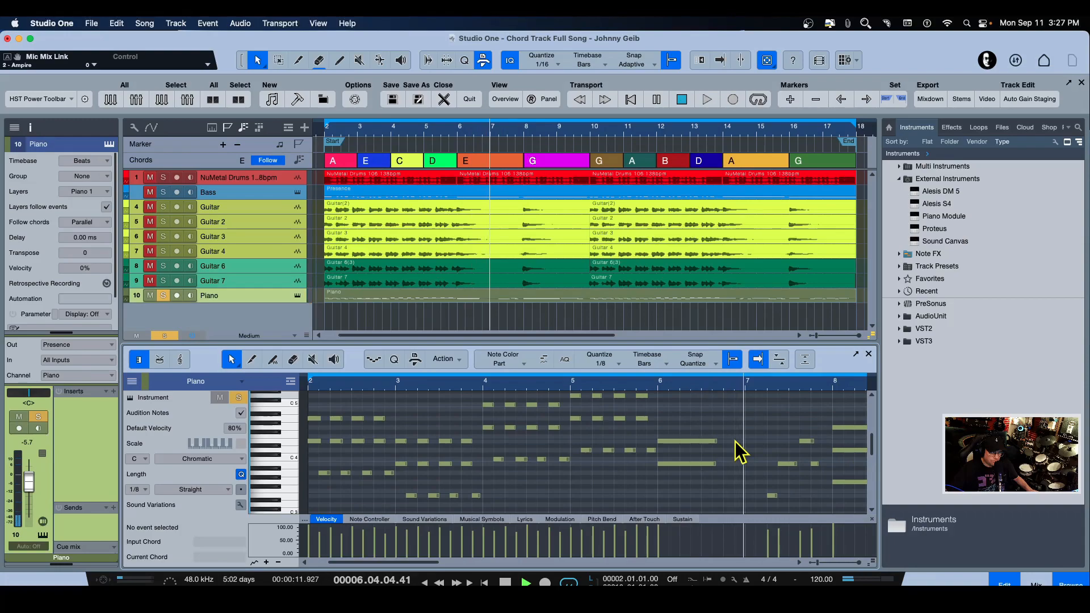
{"action": "scroll", "coordinate": [738, 440], "scroll_direction": "right", "scroll_amount": 5}
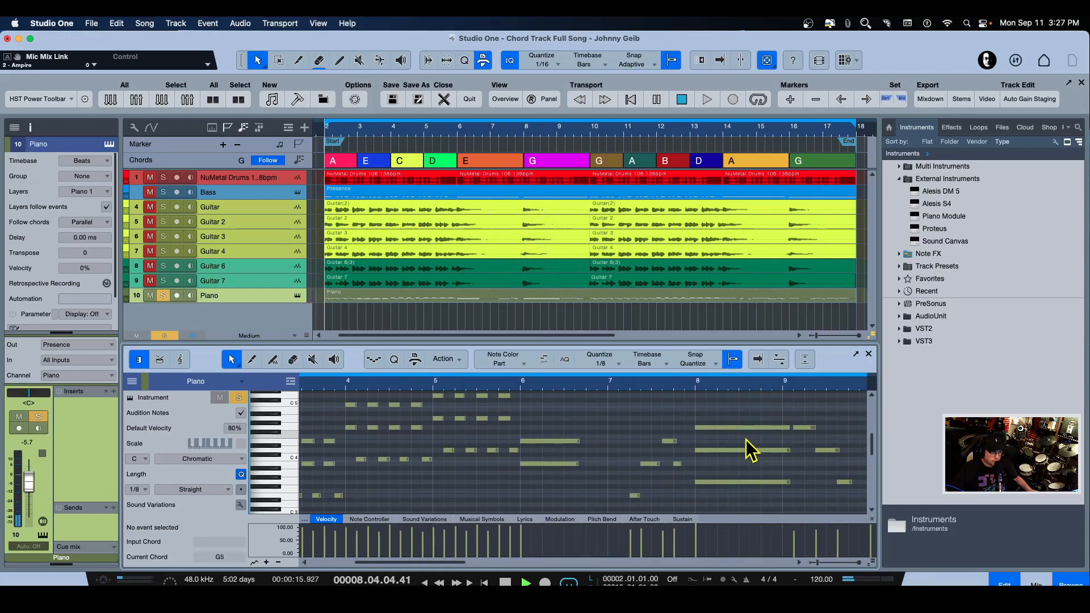
{"action": "key", "text": "f"}
{"action": "key", "text": "space"}
{"action": "scroll", "coordinate": [549, 423], "scroll_direction": "up", "scroll_amount": 1}
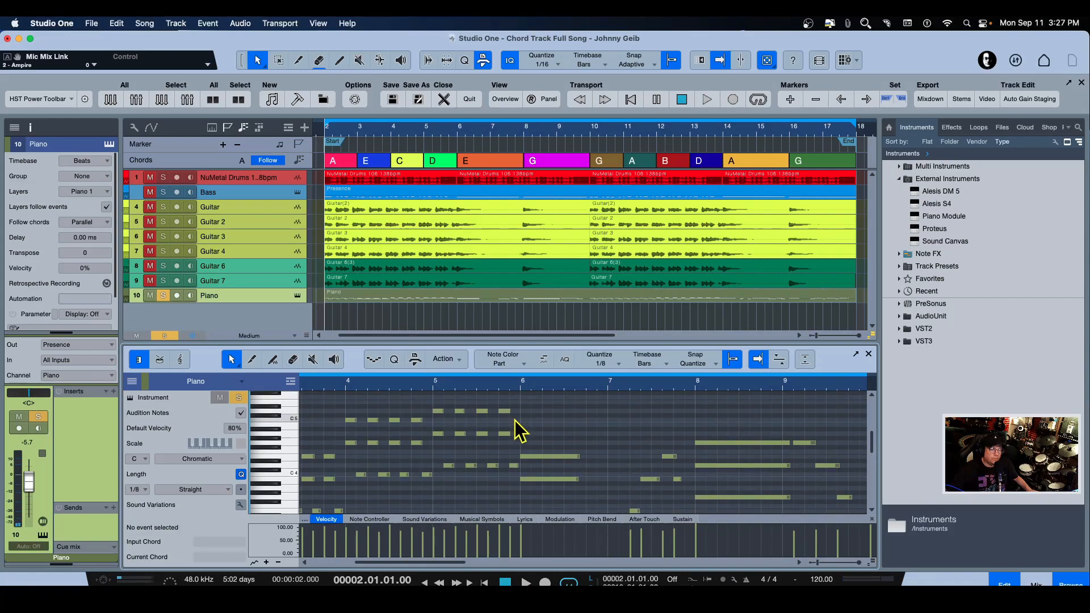
Turn the Chord Track's Follow option off and back on to compare the Piano part's original and chord-following notes.
{"action": "left_click", "coordinate": [268, 161]}
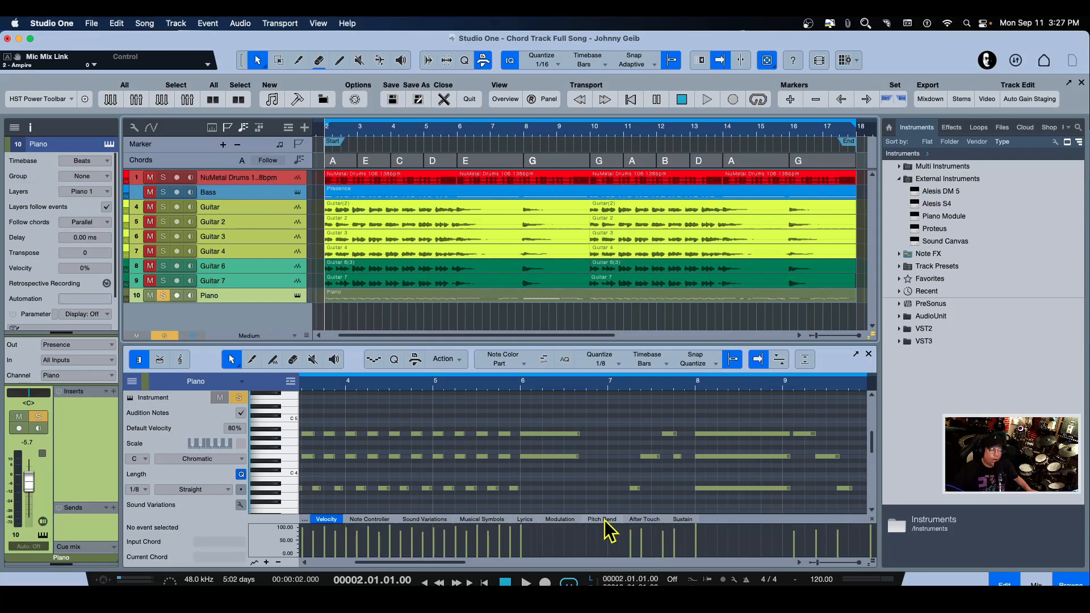
{"action": "scroll", "coordinate": [468, 441], "scroll_direction": "right", "scroll_amount": 3}
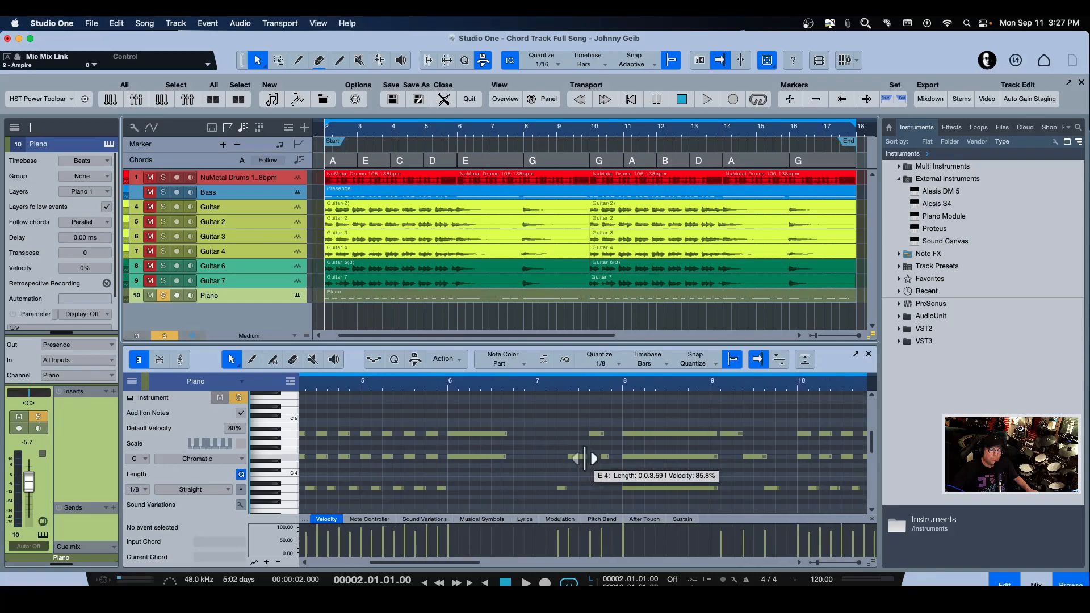
{"action": "left_click", "coordinate": [267, 160]}
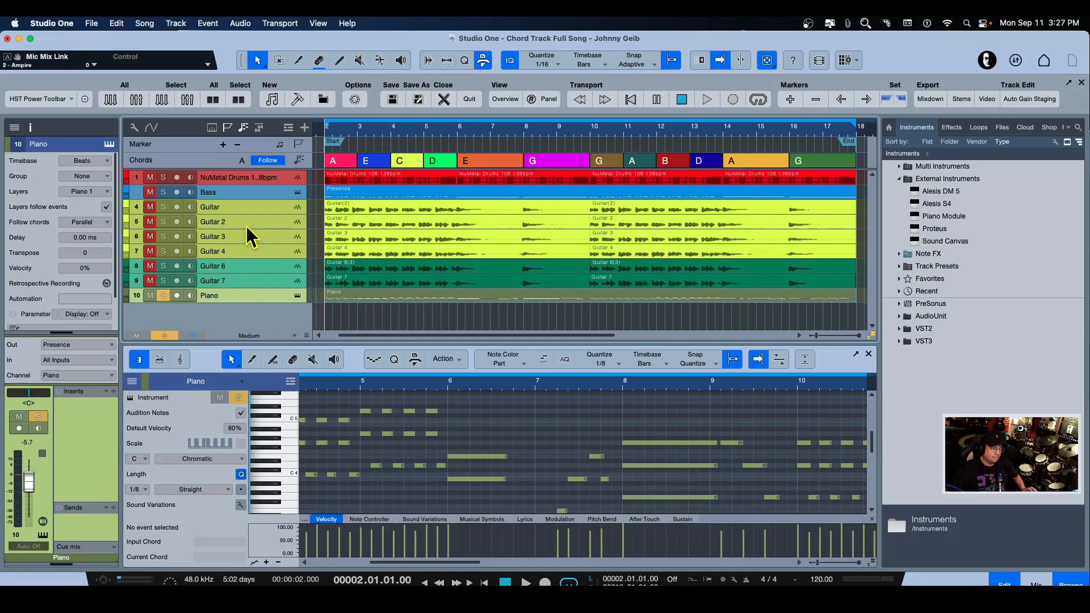
Unsolo Piano, turn Follow off, and play the song with Guitar, Guitar 2, Guitar 3 and Guitar 4 soloed.
{"action": "left_click", "coordinate": [161, 296]}
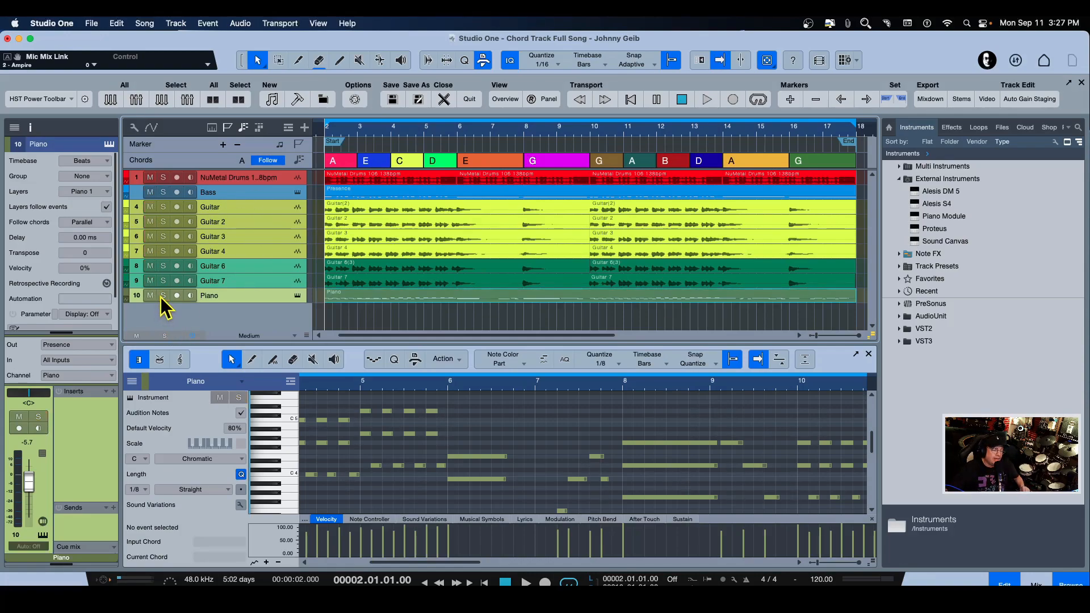
{"action": "left_click", "coordinate": [267, 161]}
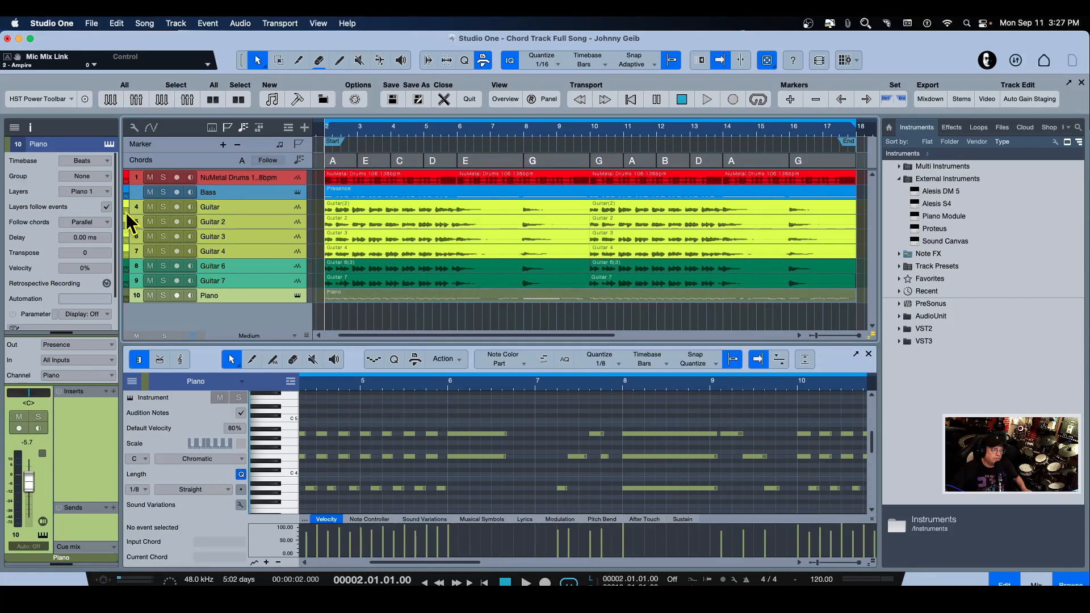
{"action": "left_click", "coordinate": [164, 207]}
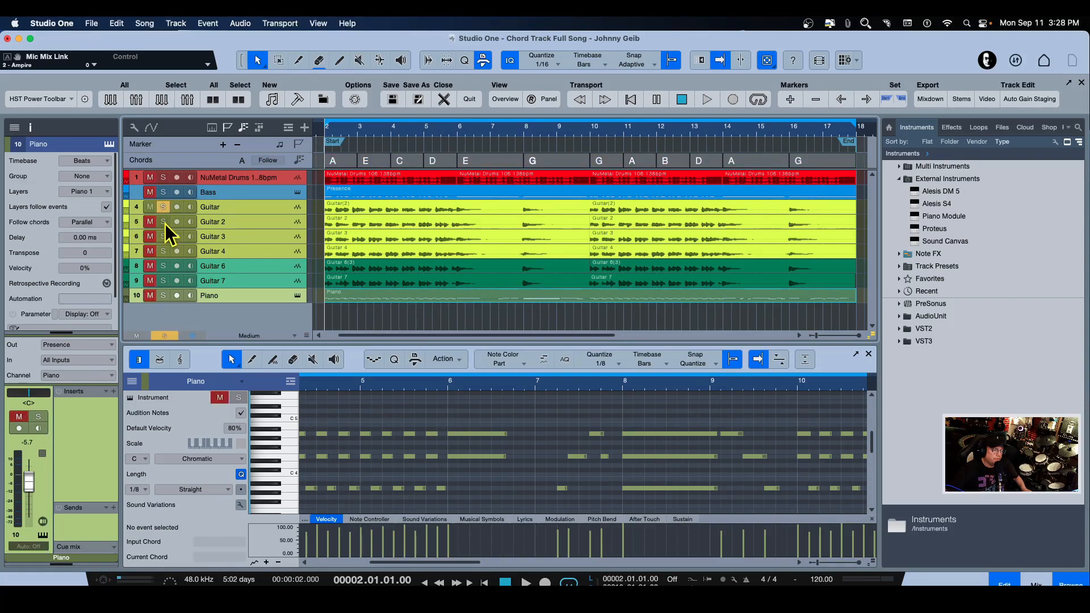
{"action": "left_click", "coordinate": [163, 251]}
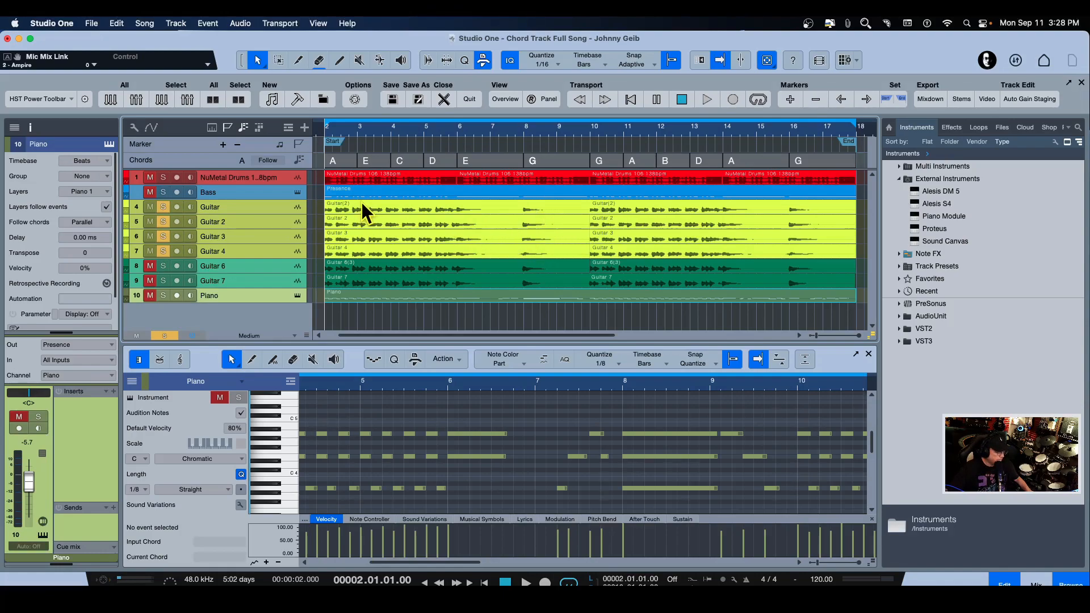
{"action": "key", "text": "space"}
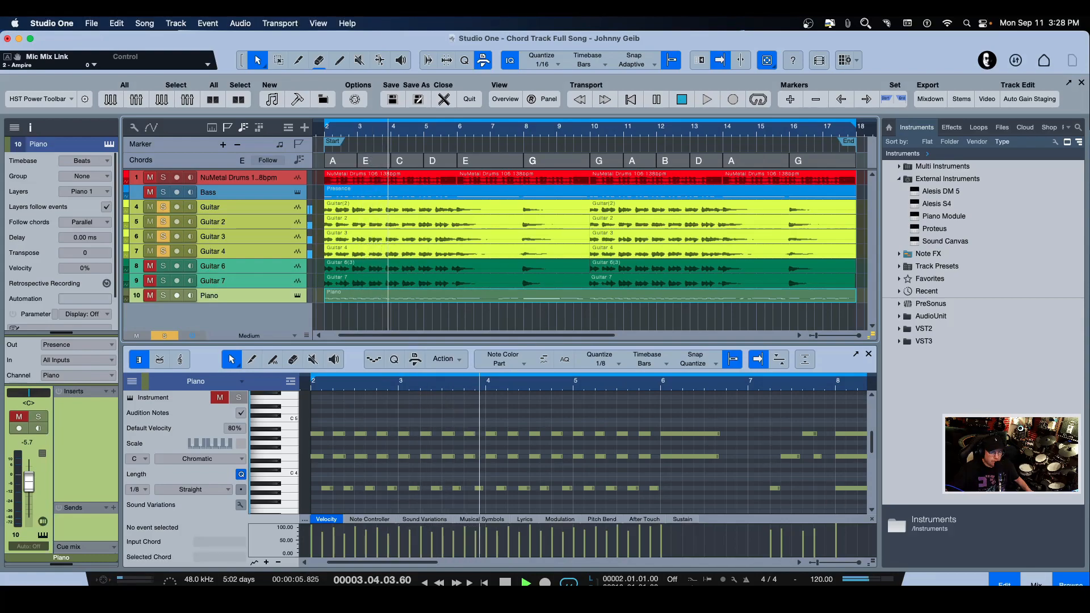
Show the console with its inserts and view Guitar 4's Ampire settings during playback, ending with the playback stopped.
{"action": "key", "text": "F3"}
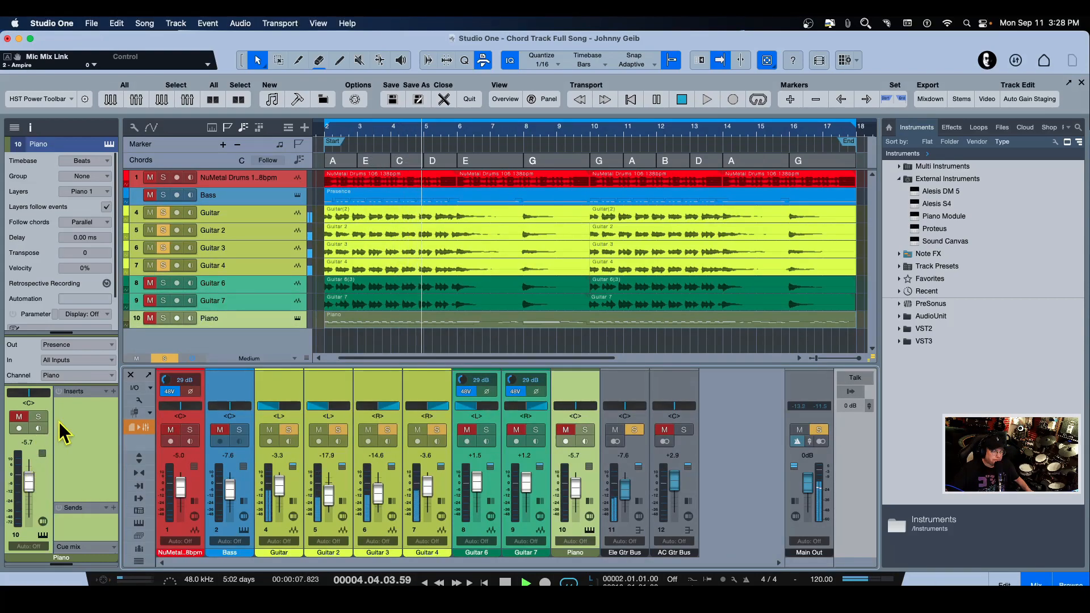
{"action": "left_click", "coordinate": [138, 458]}
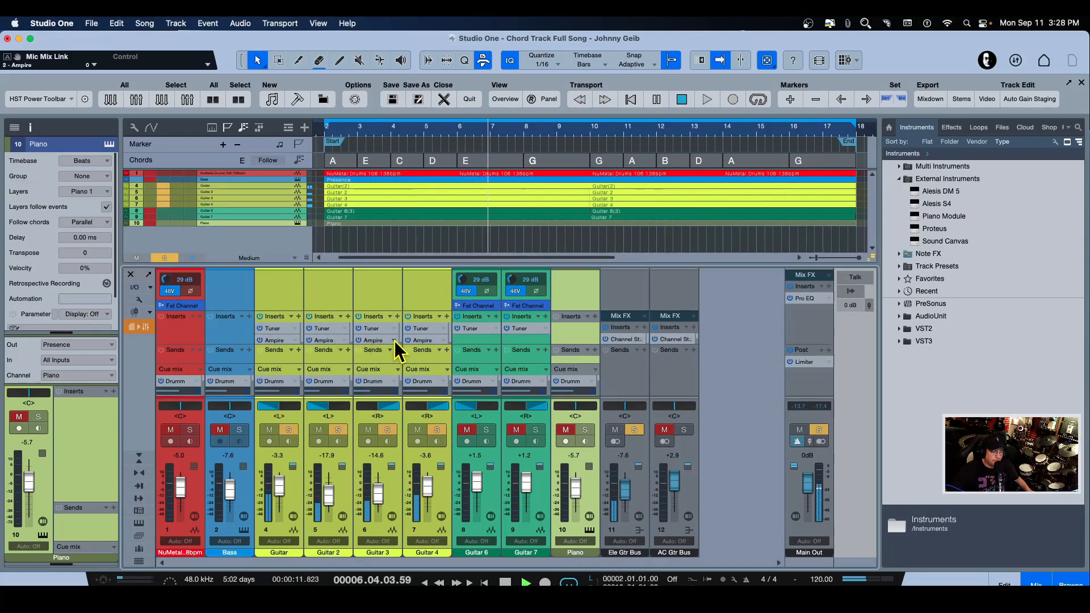
{"action": "left_click", "coordinate": [420, 340]}
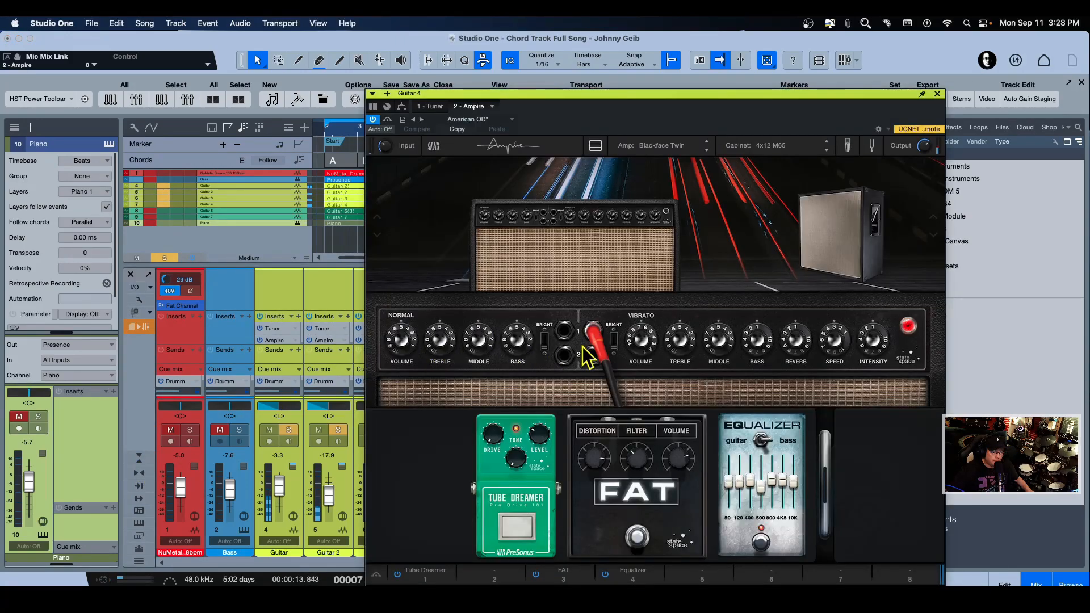
{"action": "left_click", "coordinate": [937, 94]}
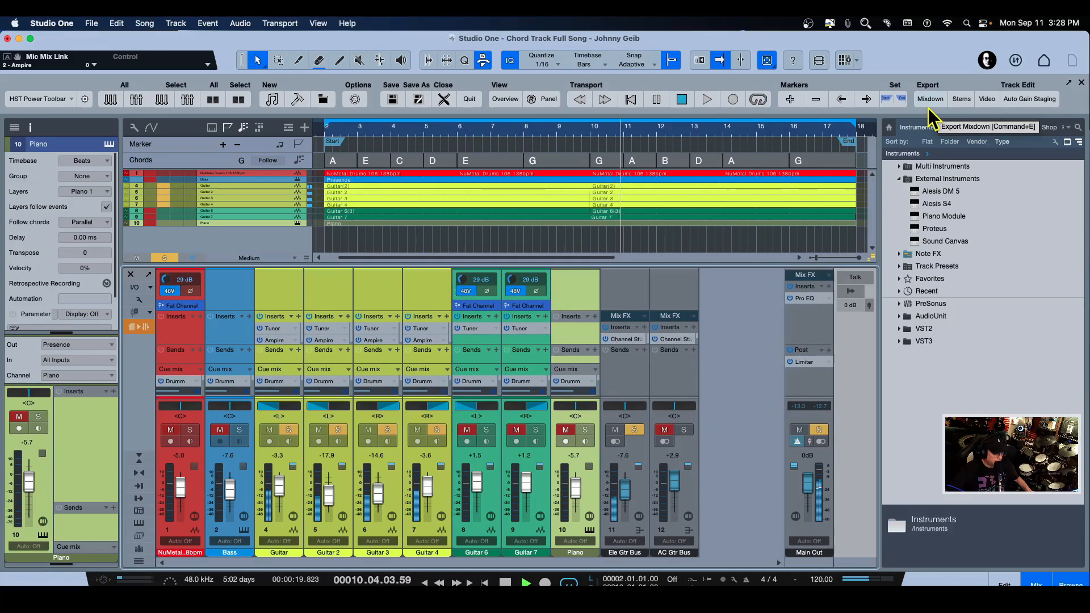
{"action": "key", "text": "space"}
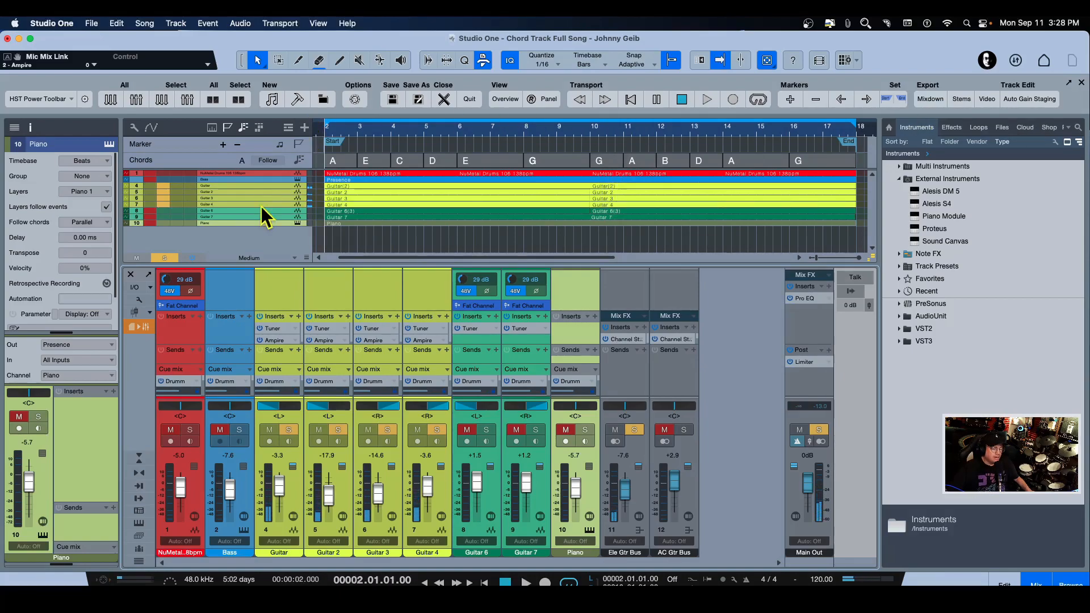
Shrink the console back to its compact height and check the CPU load in the Performance Monitor.
{"action": "left_click", "coordinate": [139, 458]}
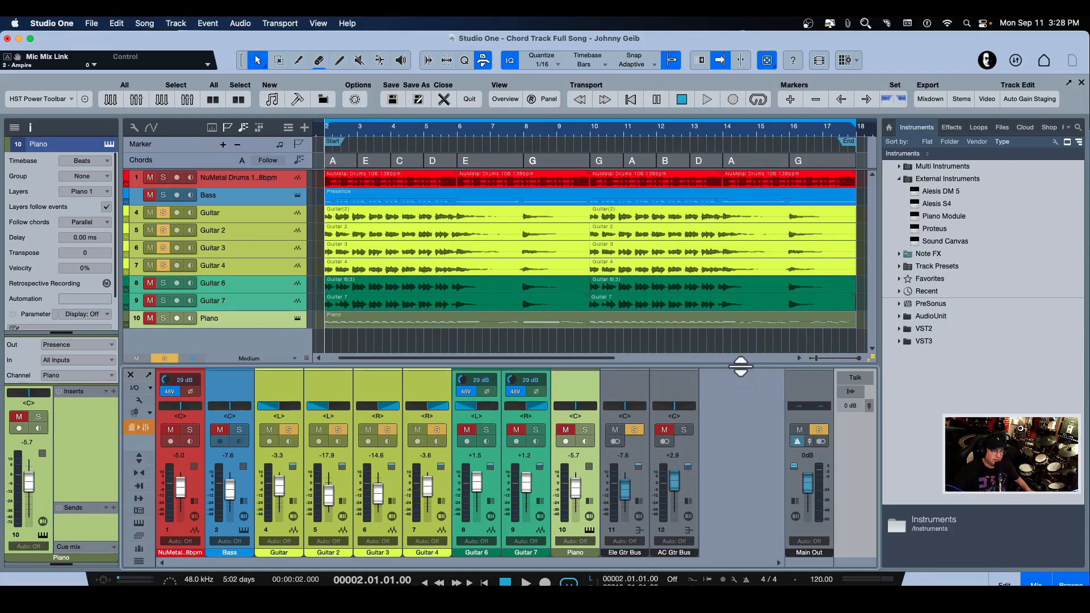
{"action": "left_click_drag", "start_coordinate": [740, 368], "coordinate": [740, 368]}
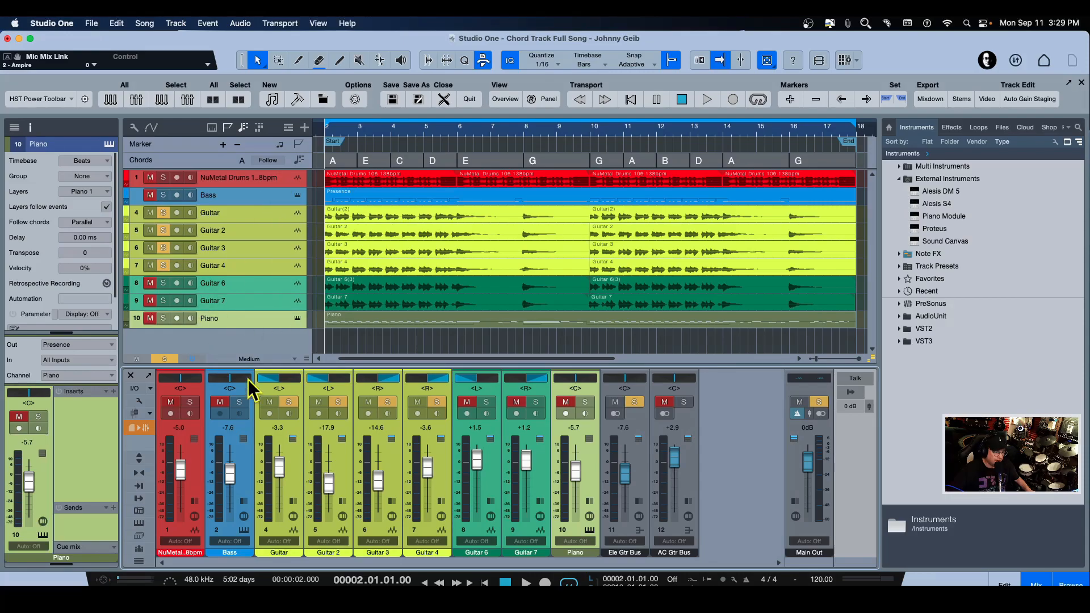
{"action": "left_click", "coordinate": [139, 582]}
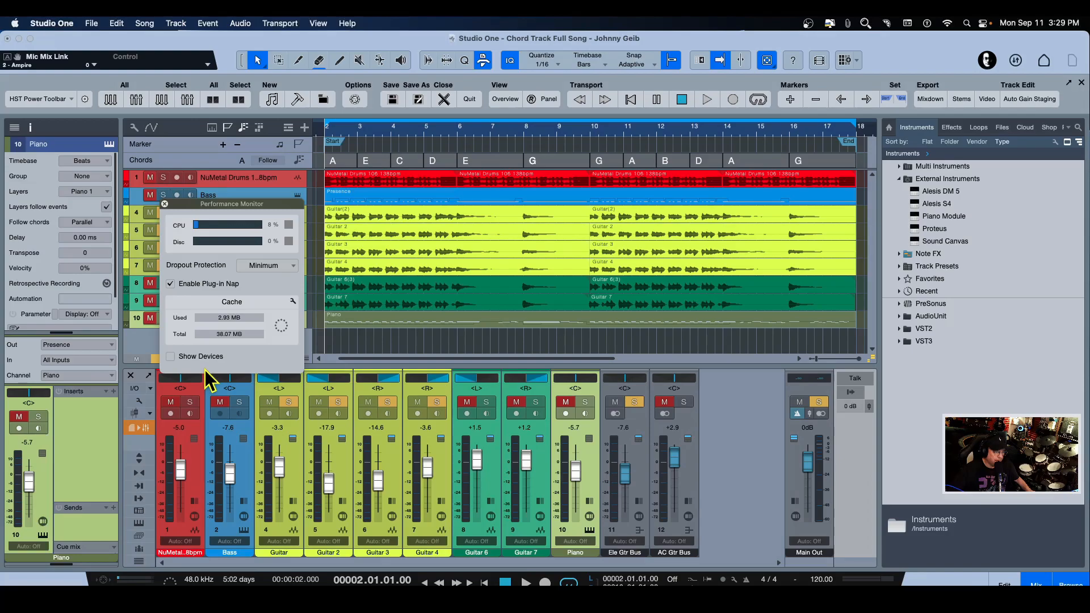
{"action": "left_click", "coordinate": [165, 203]}
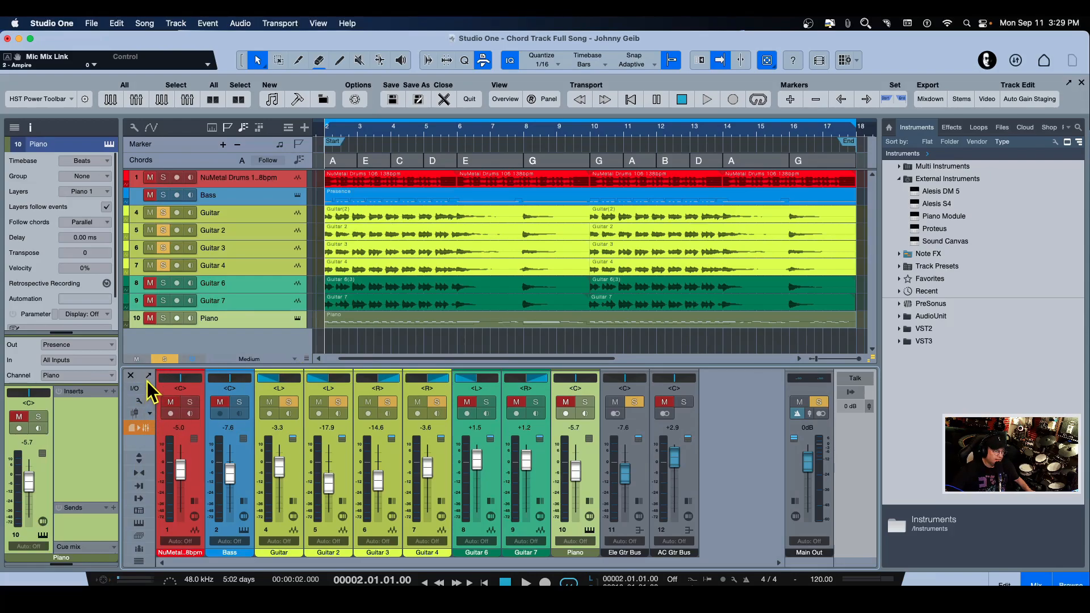
Enlarge the console, bypass Ampire on the four soloed guitar channels, and play the dry guitars without chord following.
{"action": "left_click", "coordinate": [139, 458]}
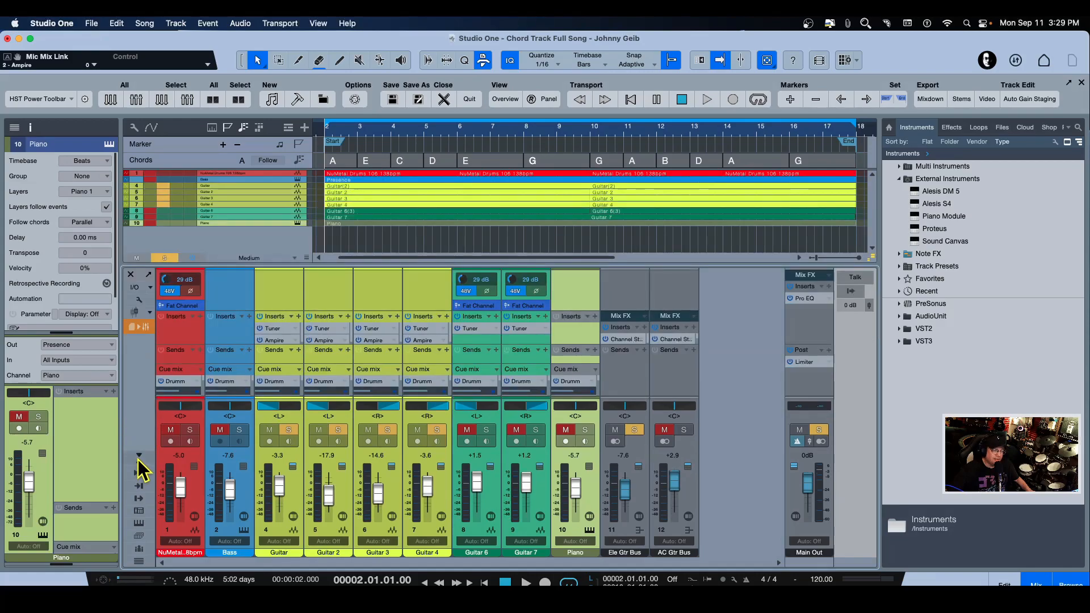
{"action": "left_click_drag", "start_coordinate": [419, 265], "coordinate": [432, 233]}
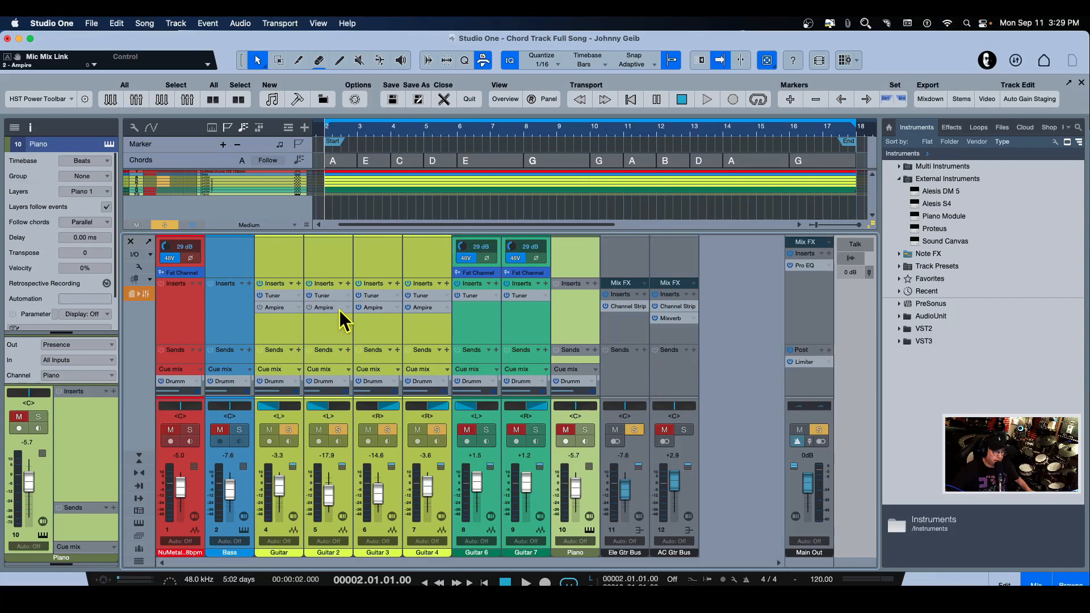
{"action": "left_click", "coordinate": [359, 307]}
{"action": "key", "text": "space"}
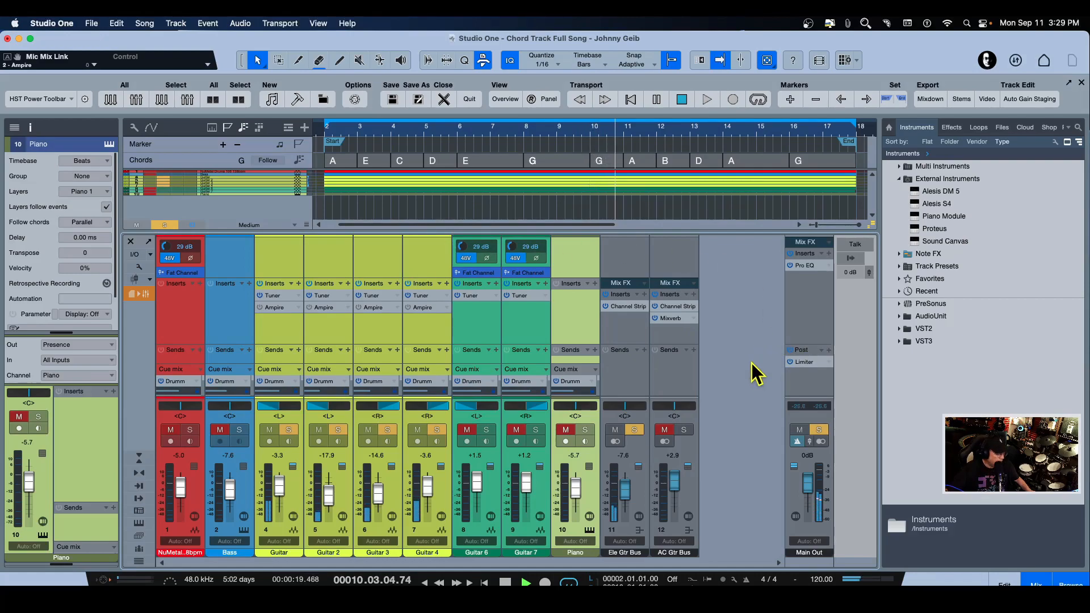
{"action": "key", "text": "space"}
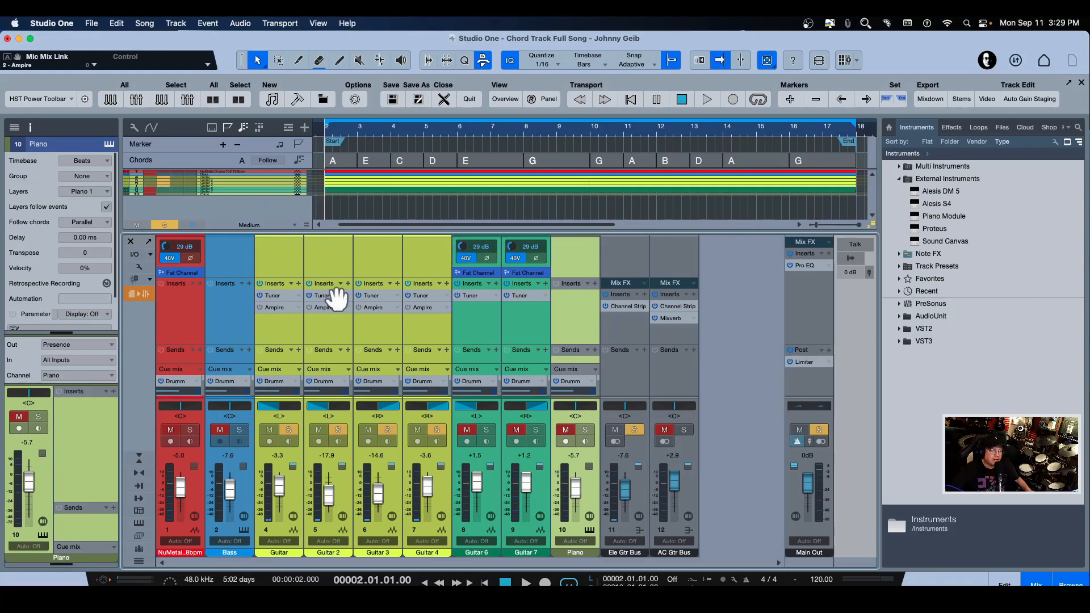
Turn on Follow for the Chord Track and play the dry guitars with chord following.
{"action": "left_click", "coordinate": [268, 160]}
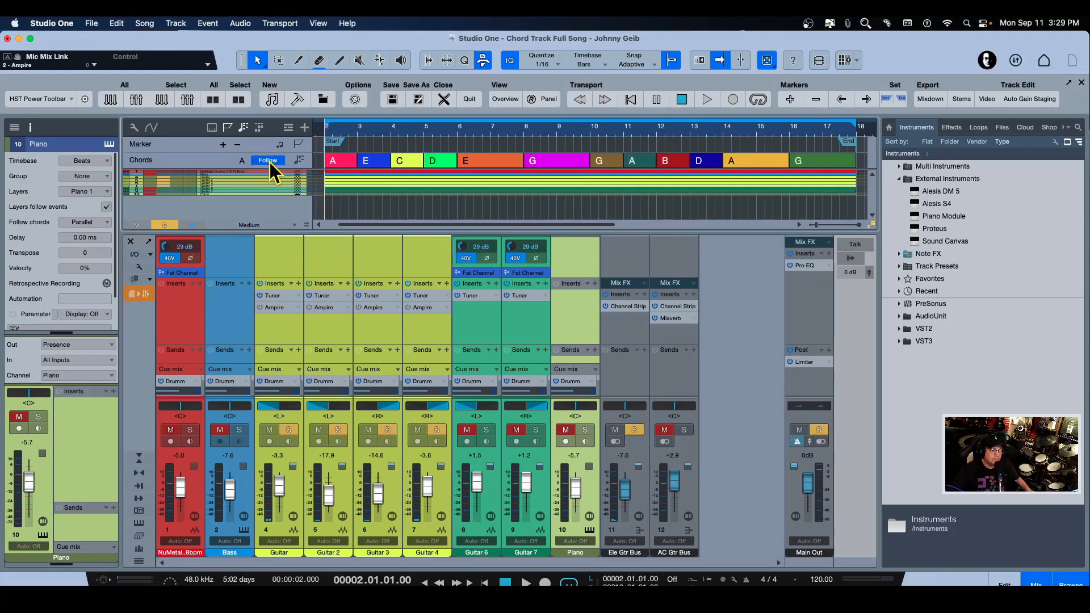
{"action": "key", "text": "space"}
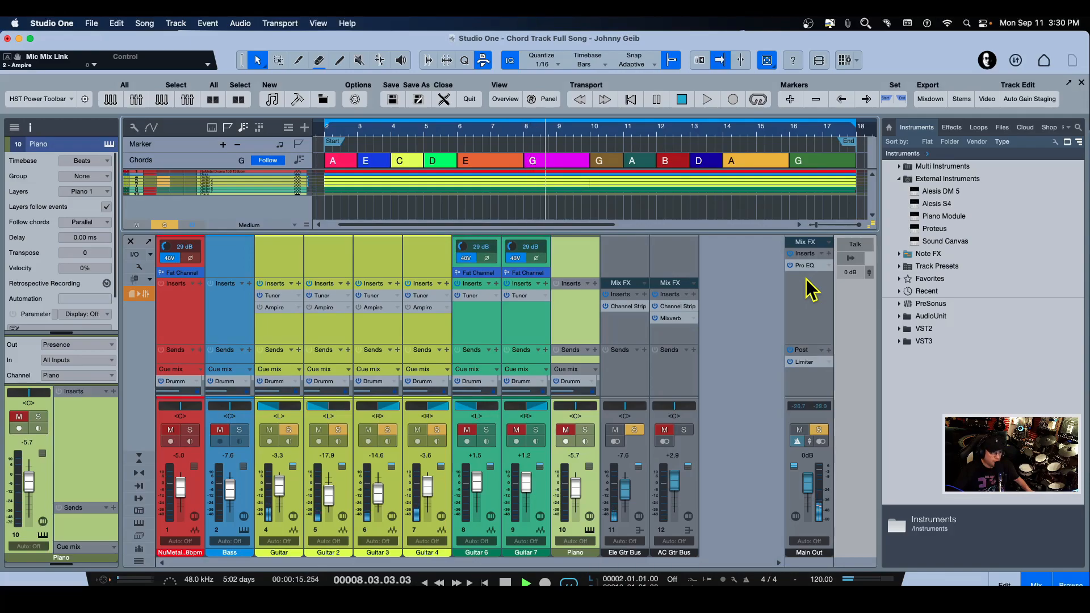
{"action": "key", "text": "space"}
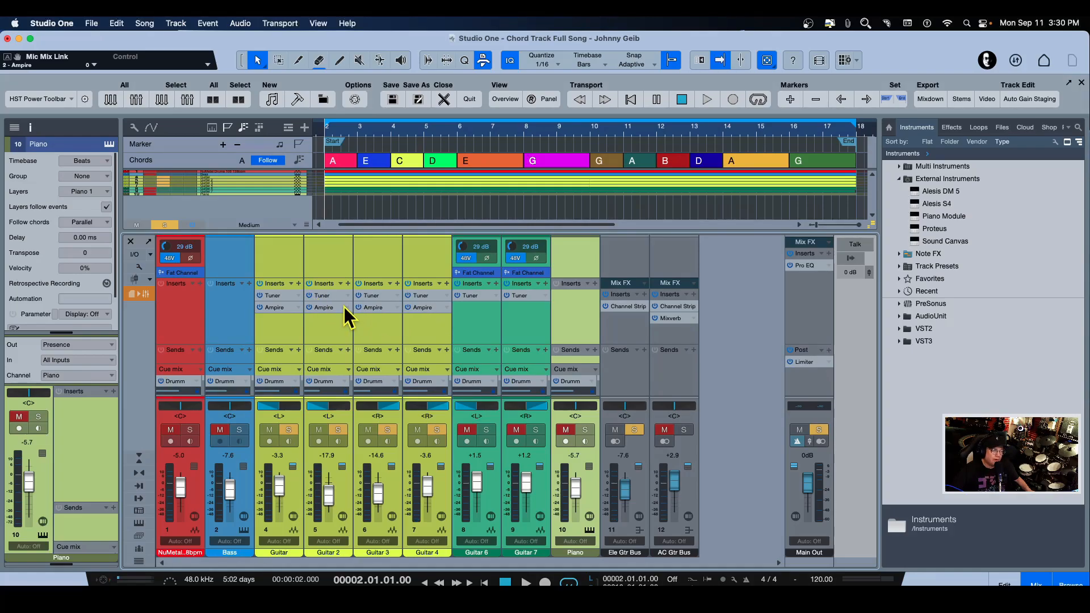
Collapse the console and play the four soloed guitars with Ampire active and chord following on.
{"action": "left_click", "coordinate": [139, 458]}
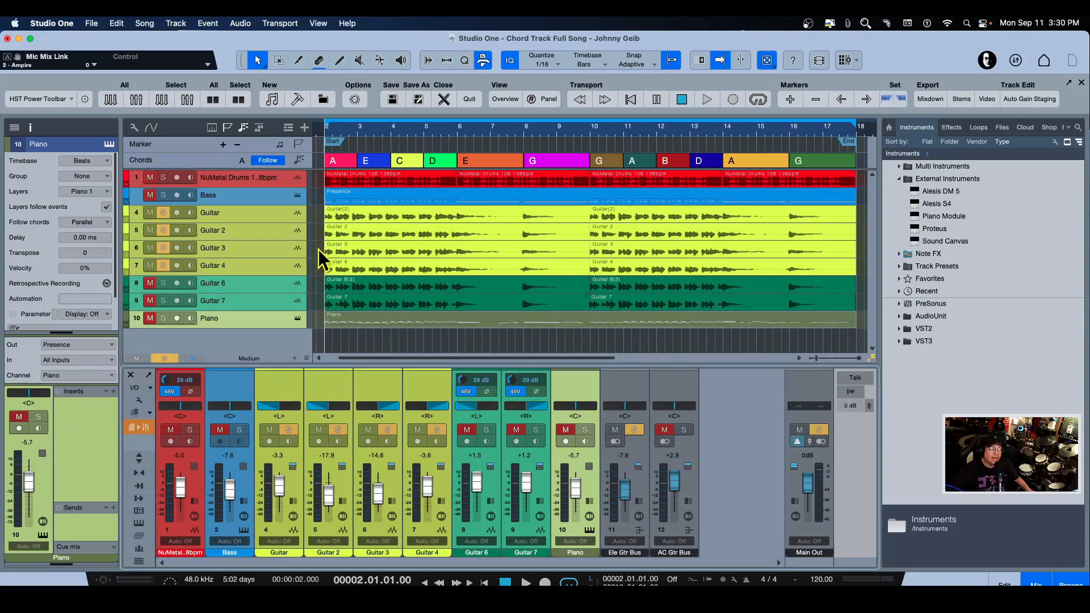
{"action": "key", "text": "space"}
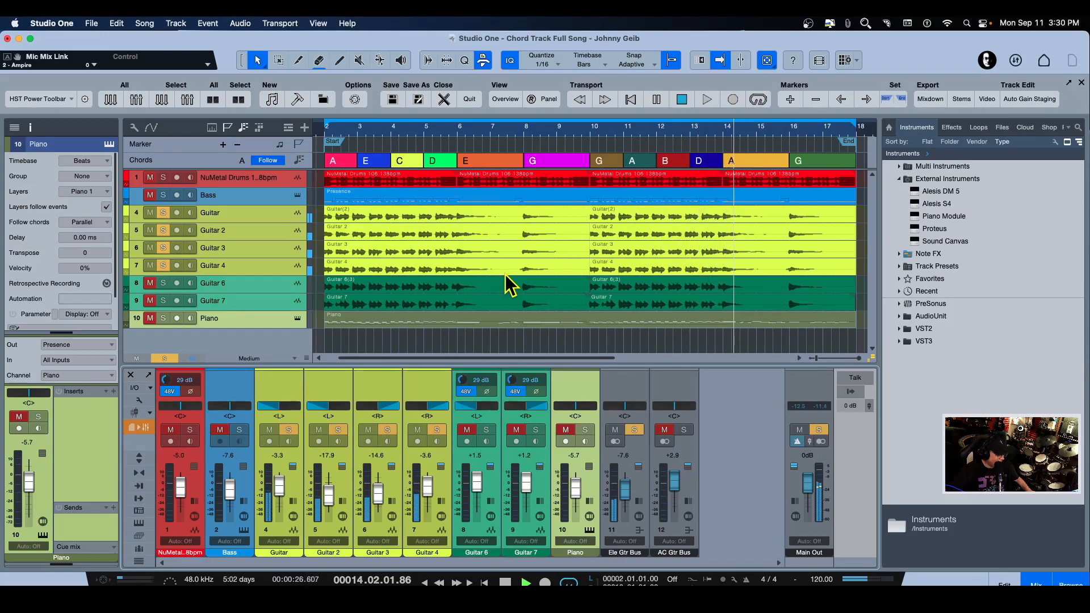
{"action": "key", "text": "space"}
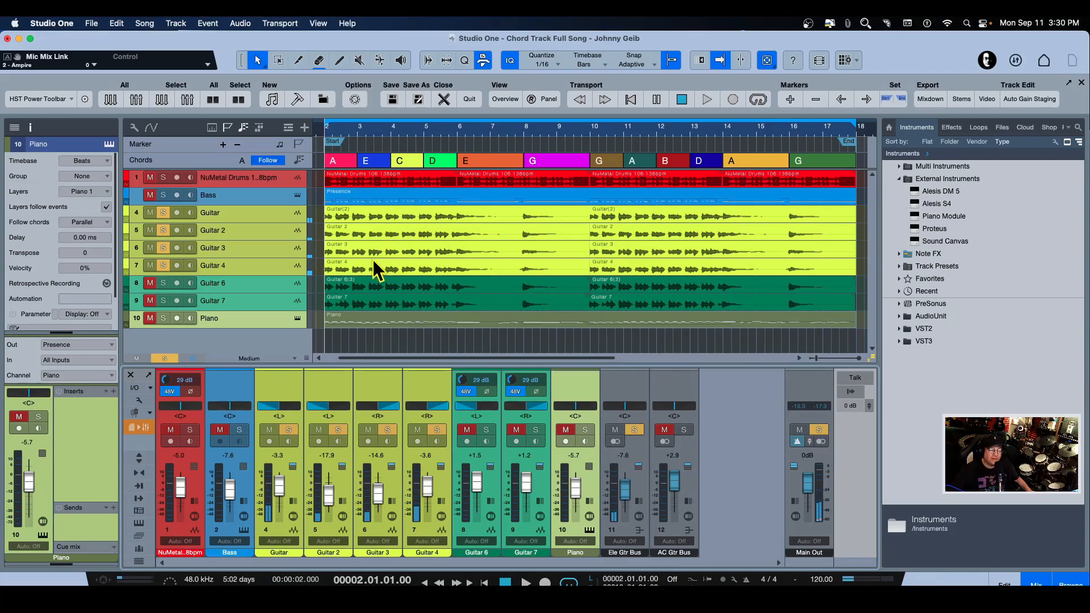
Replace the four soloed electric guitars with Guitar 6 and Guitar 7 and play them without chord following.
{"action": "left_click_drag", "start_coordinate": [163, 213], "coordinate": [163, 266]}
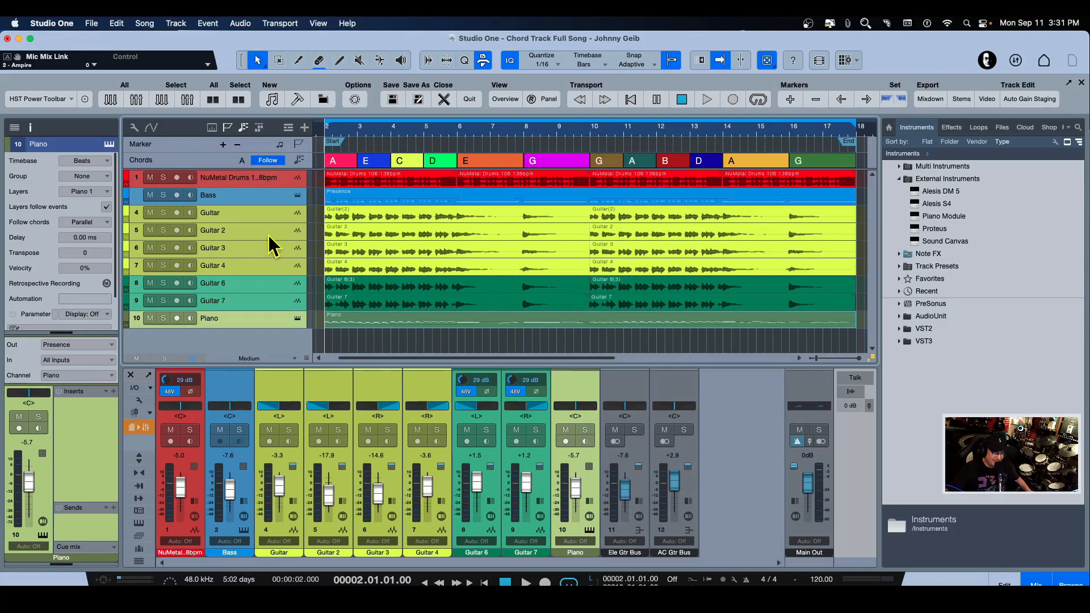
{"action": "left_click", "coordinate": [164, 284]}
{"action": "left_click", "coordinate": [162, 300]}
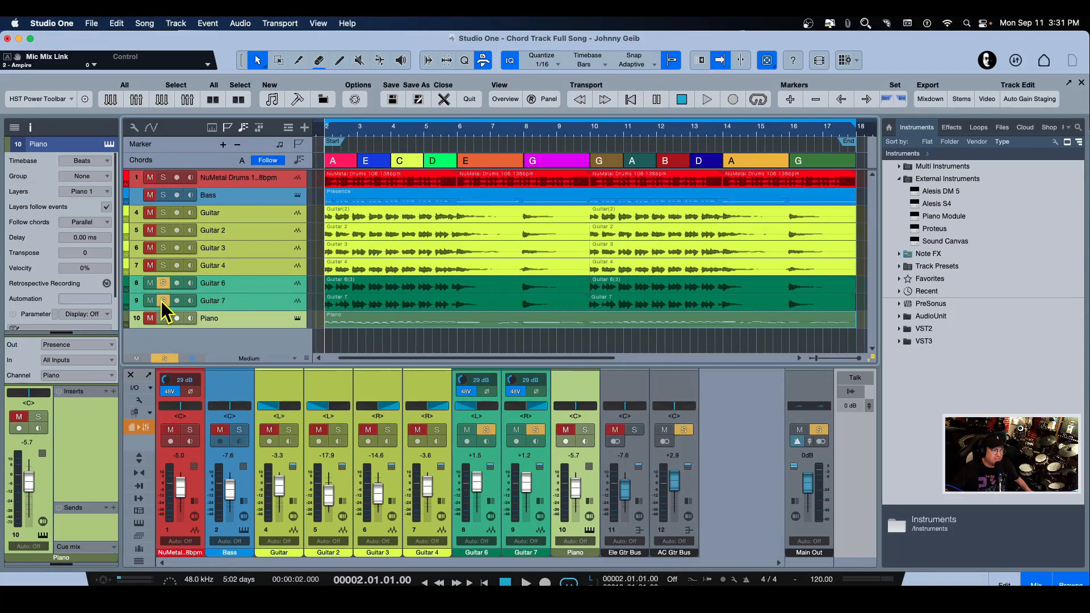
{"action": "left_click", "coordinate": [270, 164]}
{"action": "key", "text": "space"}
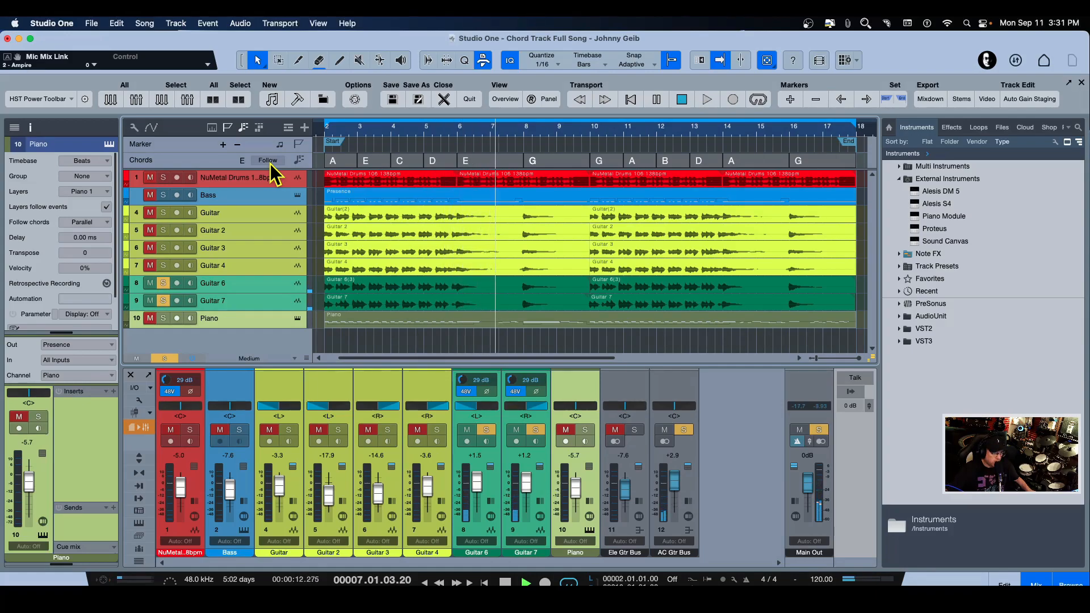
{"action": "key", "text": "space"}
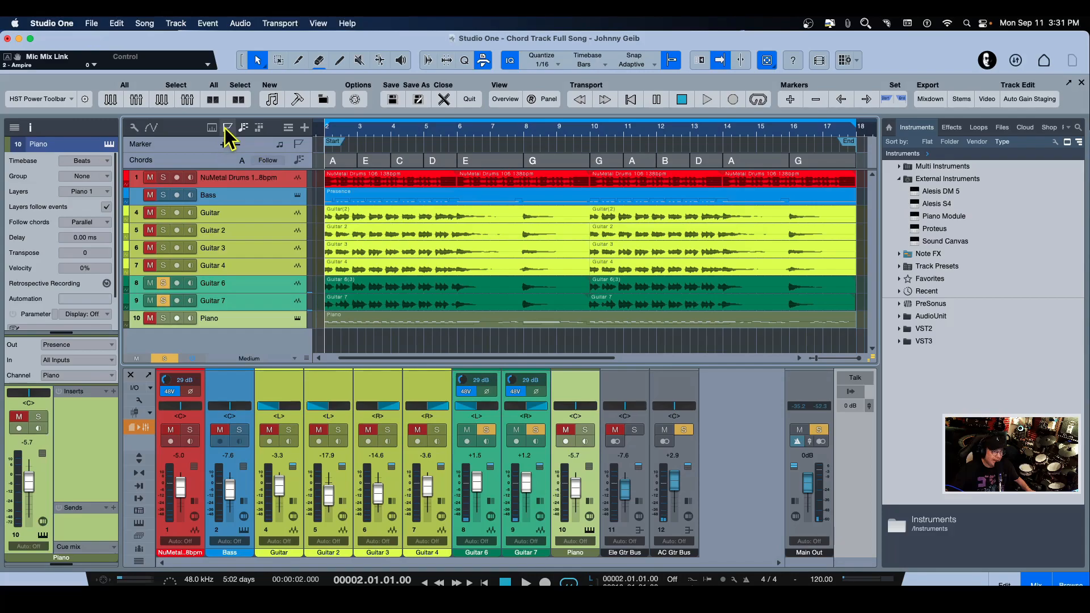
Turn on Follow for the Chord Track and play the soloed Guitar 6 and Guitar 7 with chord following.
{"action": "left_click", "coordinate": [269, 161]}
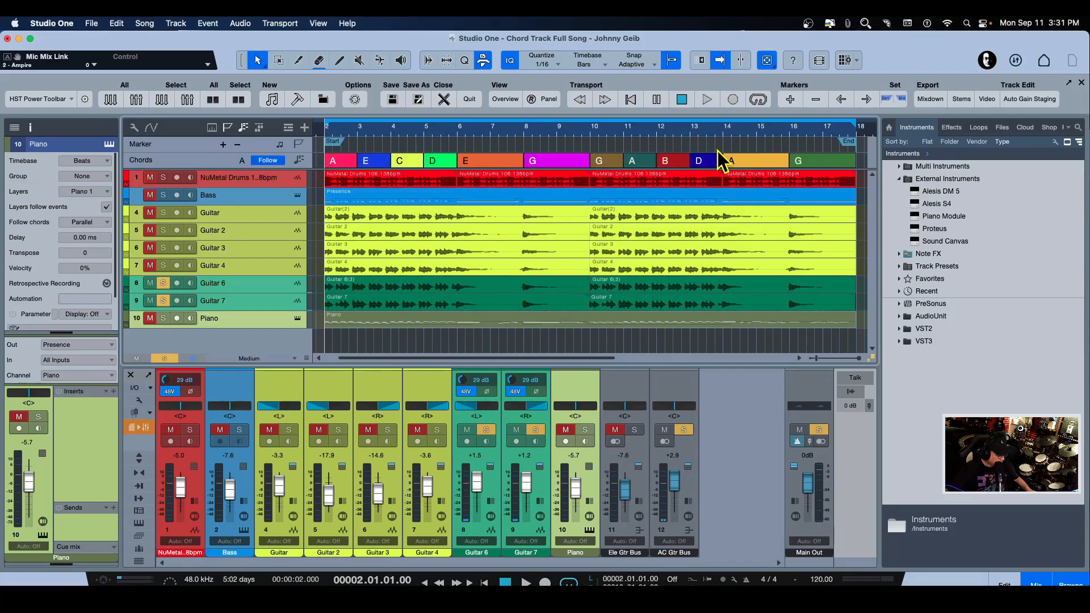
{"action": "key", "text": "space"}
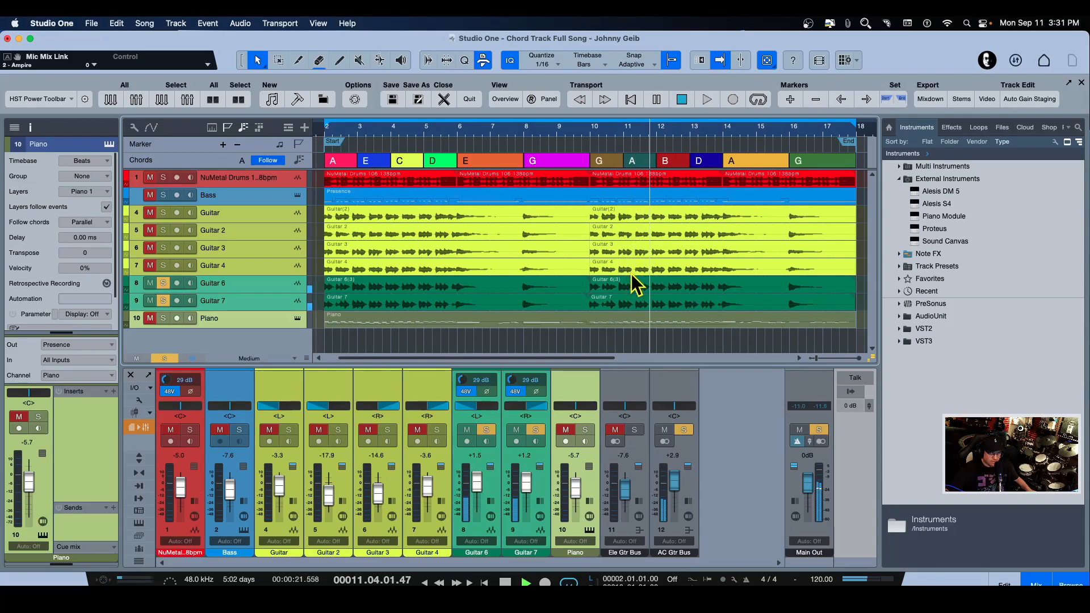
{"action": "key", "text": "space"}
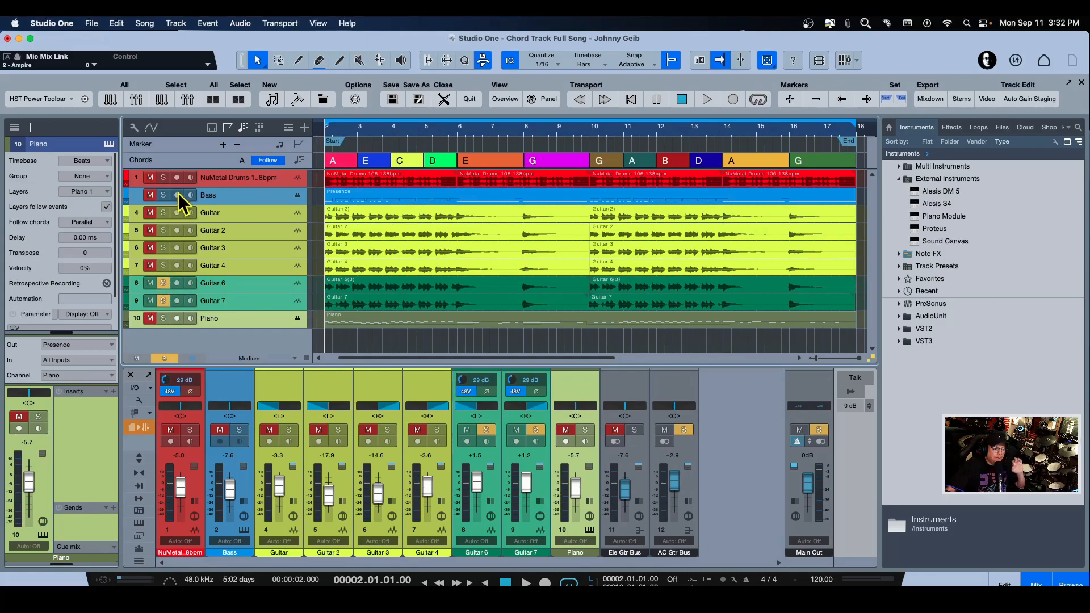
Add the drums, bass and piano to the soloed acoustic guitars, taking the piano back out during playback.
{"action": "left_click", "coordinate": [164, 177]}
{"action": "left_click", "coordinate": [164, 198]}
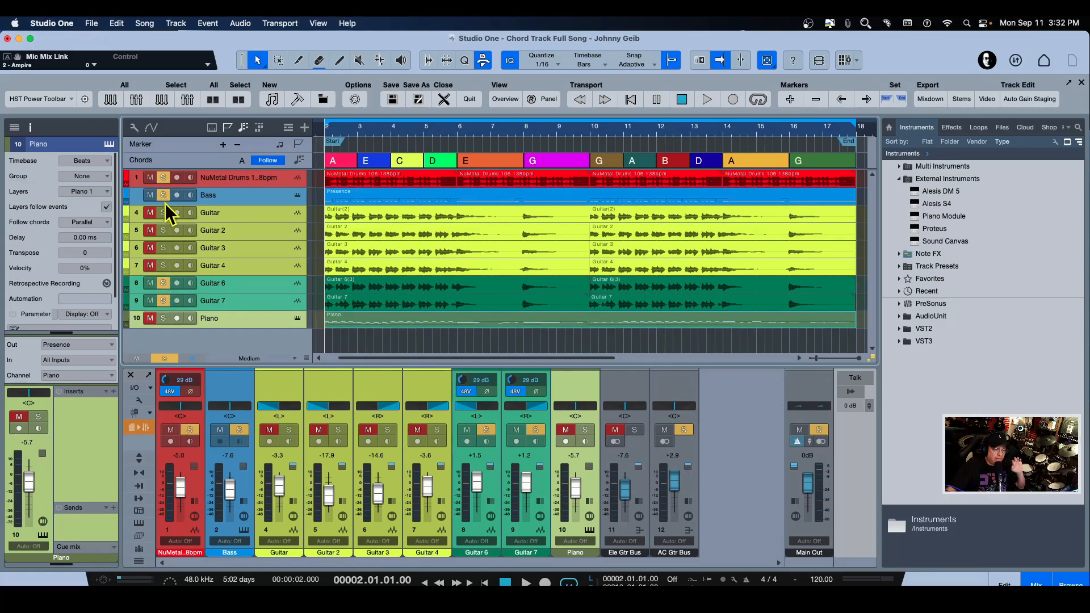
{"action": "left_click", "coordinate": [150, 318]}
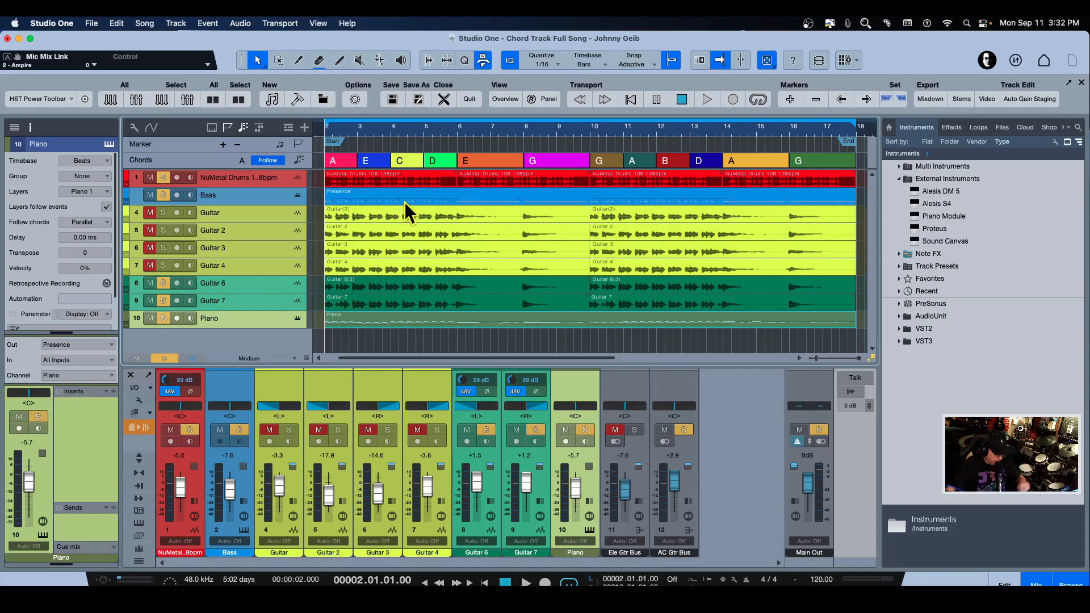
{"action": "key", "text": "space"}
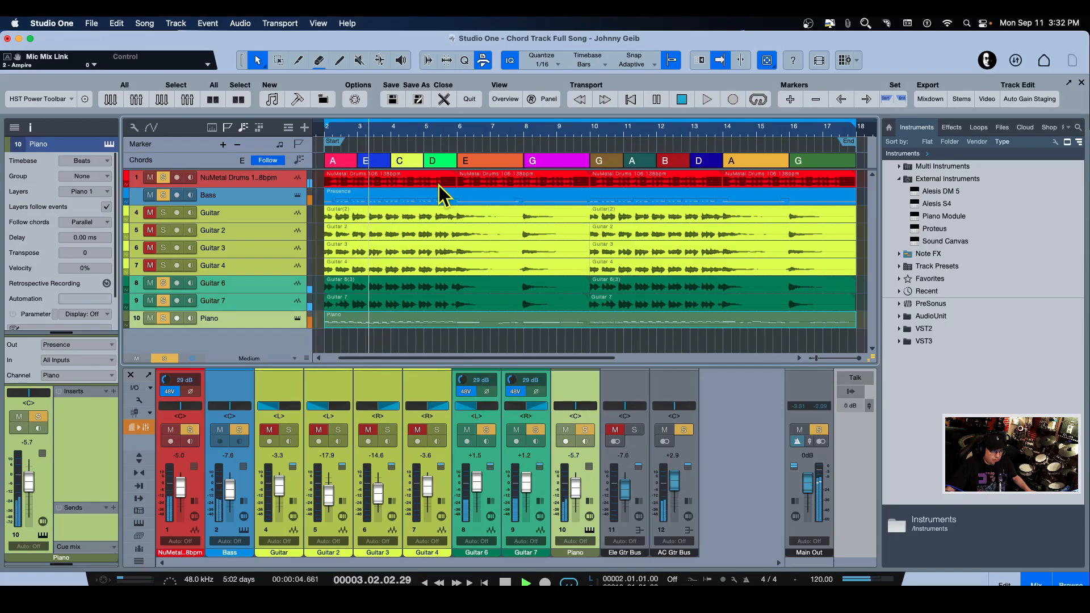
{"action": "left_click", "coordinate": [150, 319]}
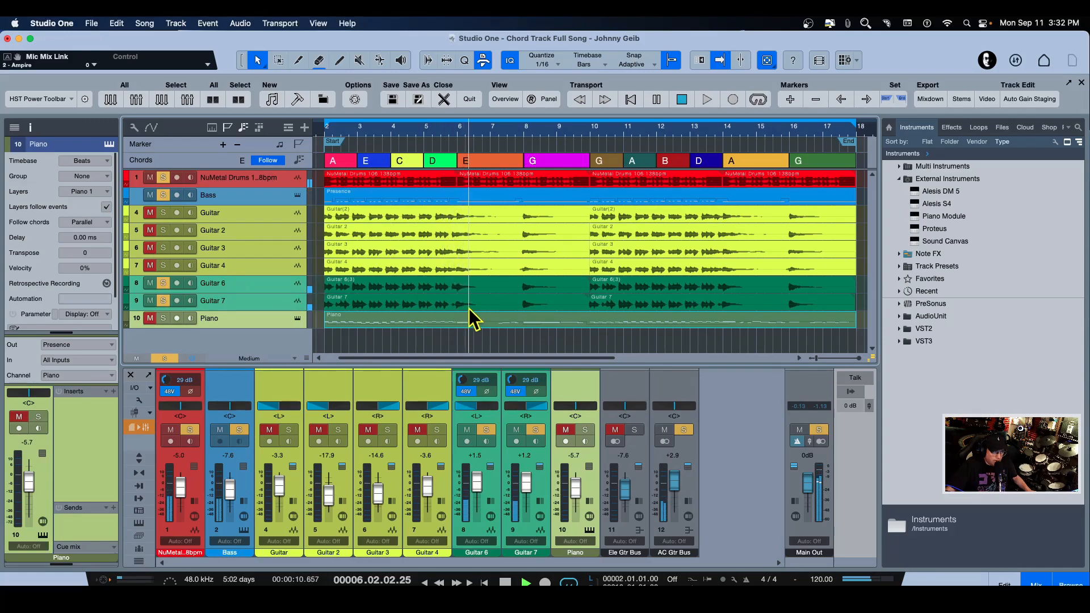
{"action": "key", "text": "space"}
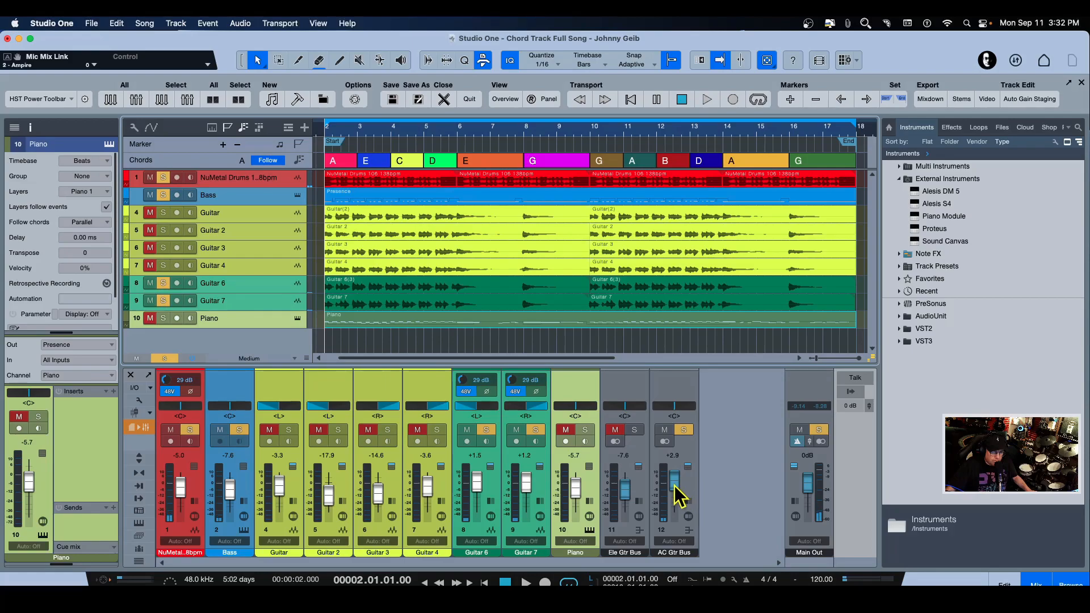
Play the soloed drums, bass and acoustic guitars while adjusting the AC Gtr Bus level to +0.2 dB.
{"action": "key", "text": "space"}
{"action": "scroll", "coordinate": [675, 486], "scroll_direction": "up", "scroll_amount": 5}
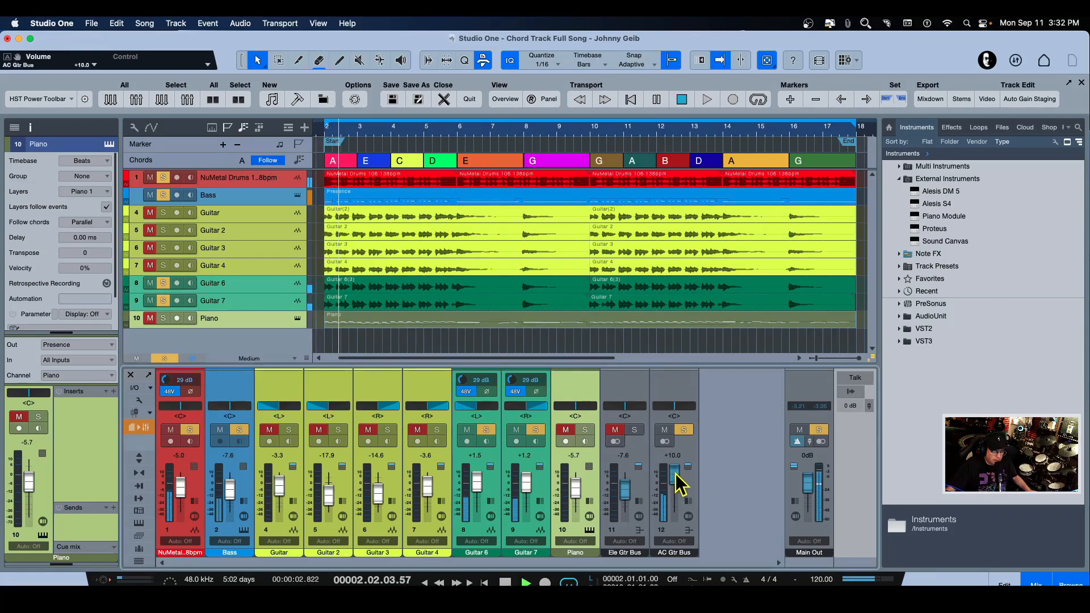
{"action": "scroll", "coordinate": [675, 479], "scroll_direction": "down", "scroll_amount": 1}
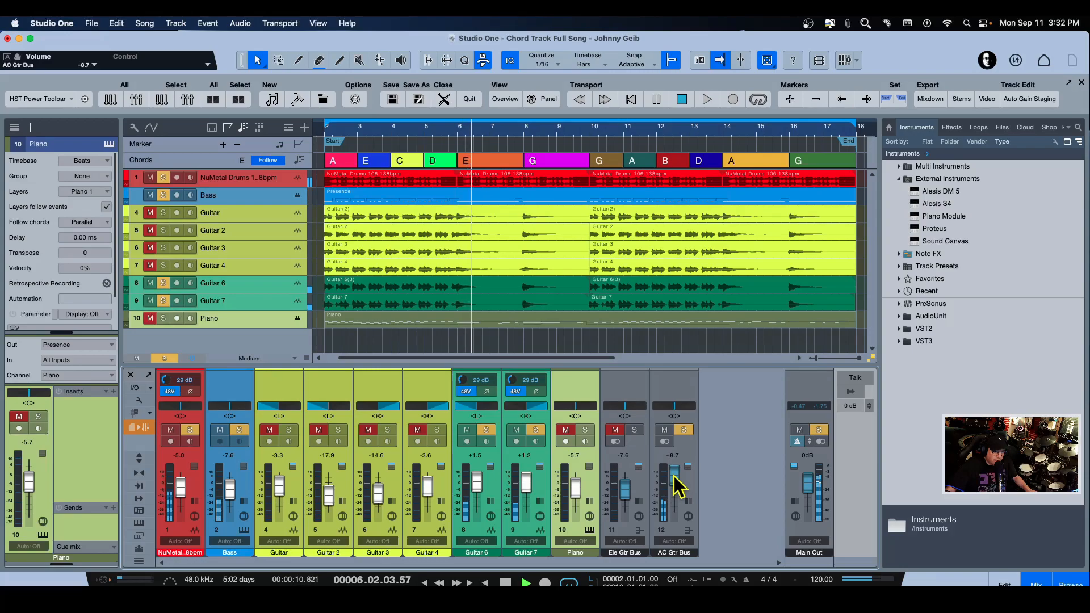
{"action": "left_click_drag", "start_coordinate": [673, 478], "coordinate": [674, 486]}
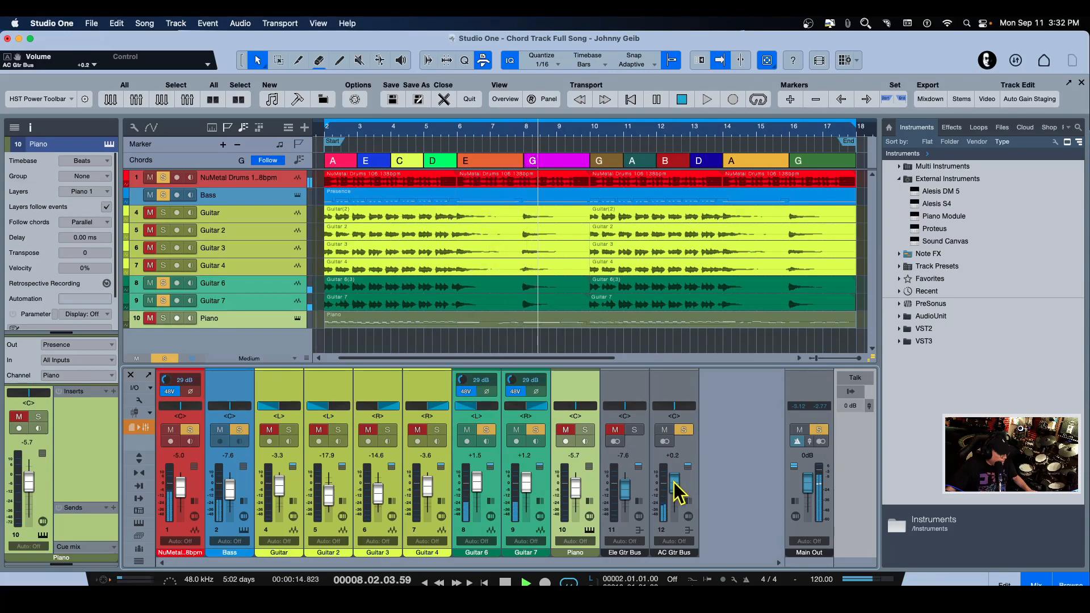
{"action": "key", "text": "space"}
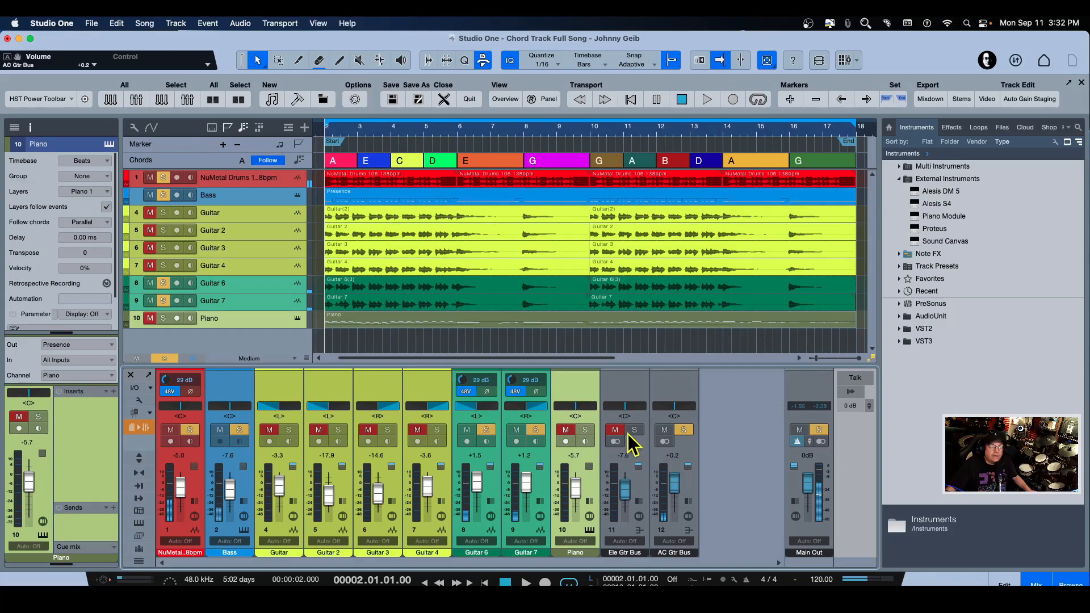
Clear all solos and raise the AC Gtr Bus to +6.7 dB while playing the full mix with chord following.
{"action": "left_click", "coordinate": [163, 357]}
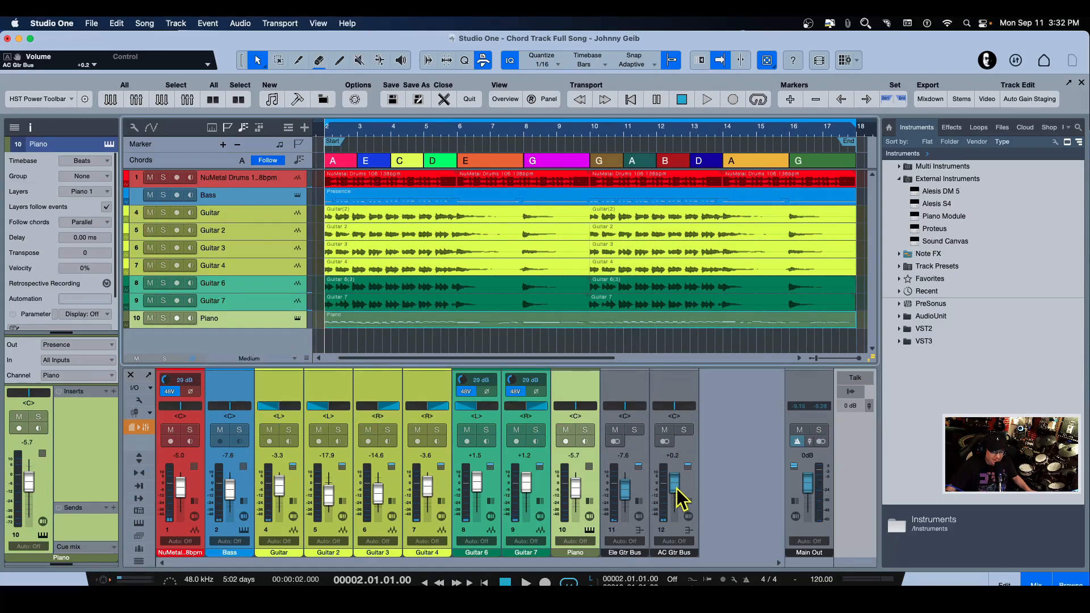
{"action": "left_click_drag", "start_coordinate": [676, 498], "coordinate": [683, 494]}
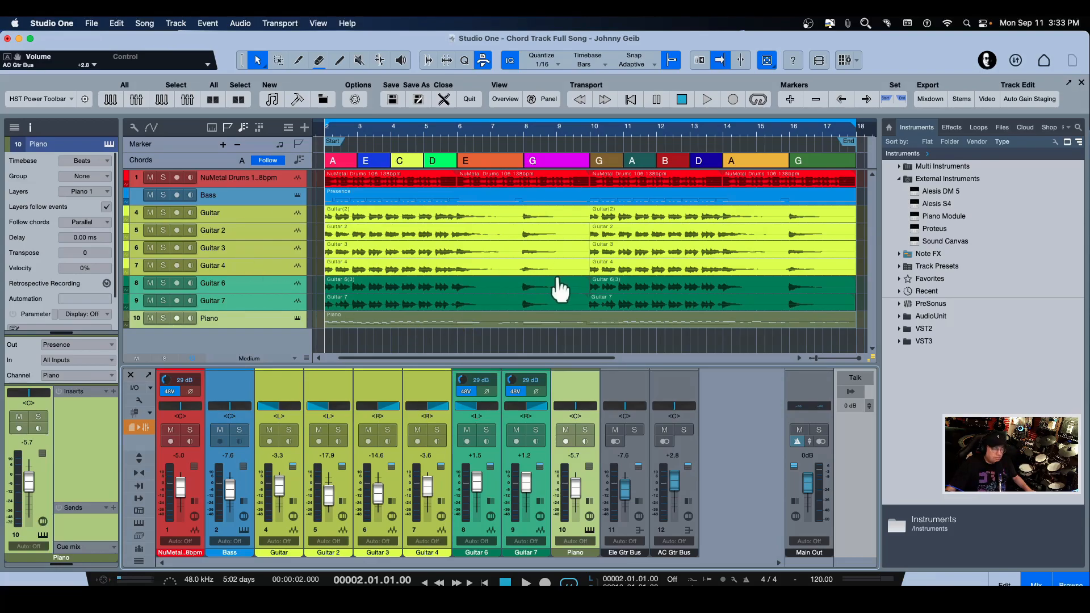
{"action": "key", "text": "space"}
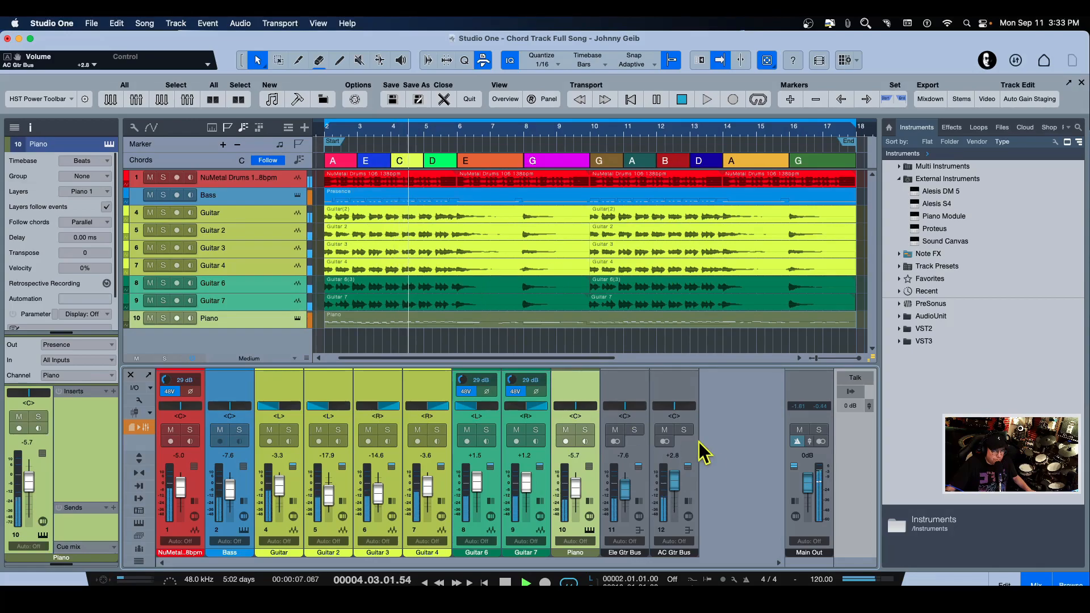
{"action": "left_click_drag", "start_coordinate": [669, 479], "coordinate": [672, 475]}
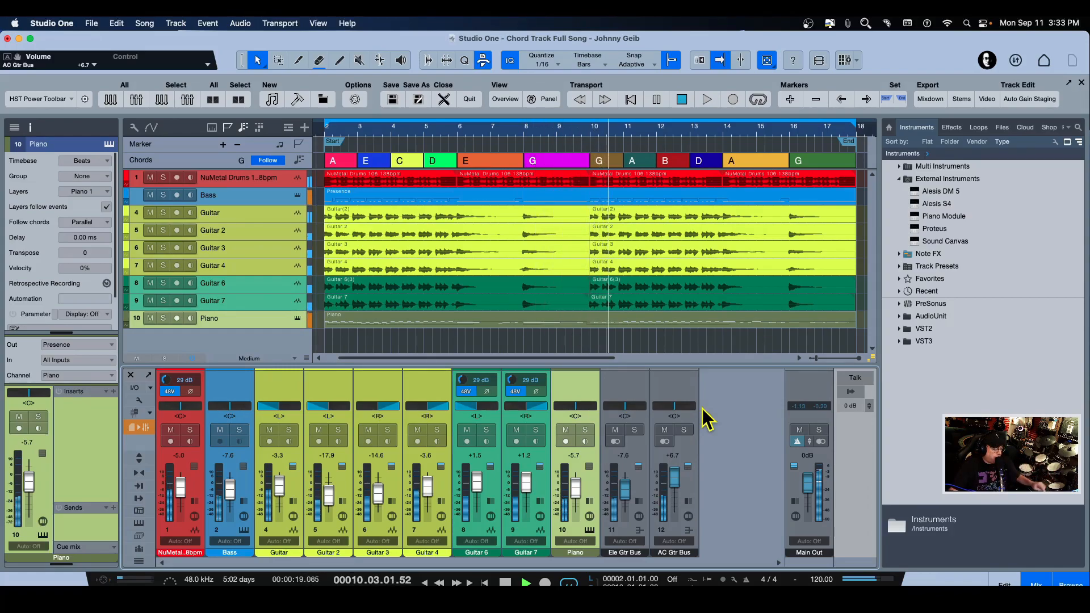
{"action": "key", "text": "space"}
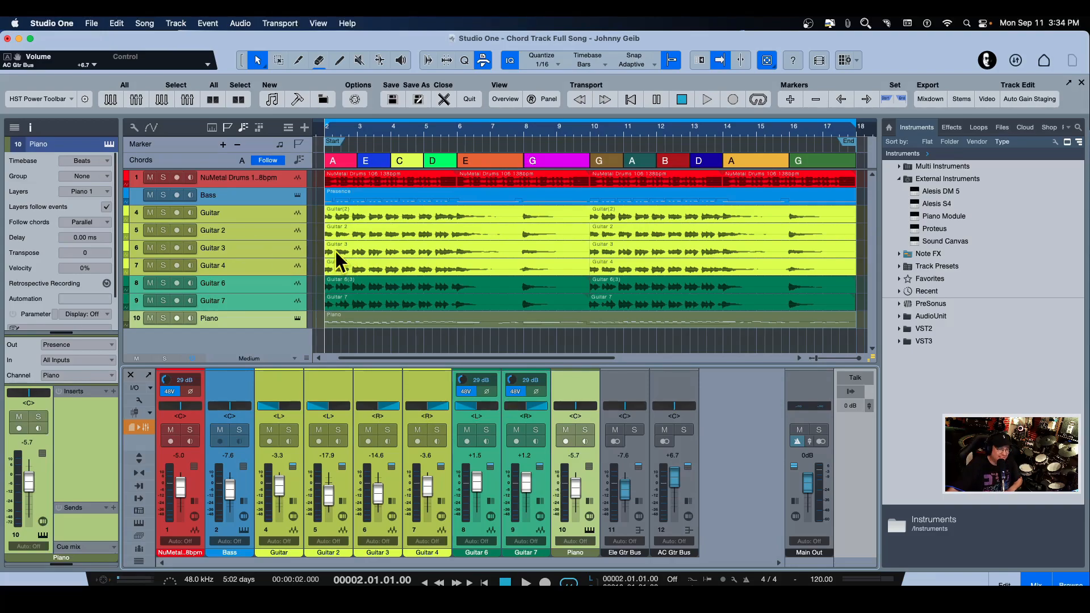
Transform the Guitar, Guitar 2, Guitar 3 and Guitar 4 tracks to rendered audio with Preserve Realtime State and Auto Tail enabled.
{"action": "scroll", "coordinate": [335, 251], "scroll_direction": "left", "scroll_amount": 1}
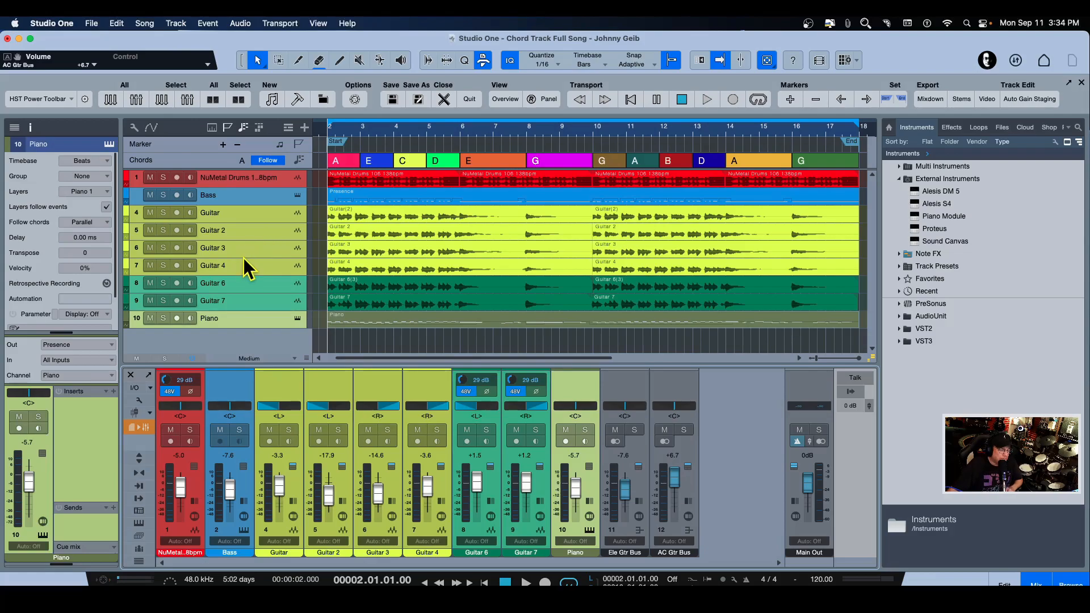
{"action": "left_click", "coordinate": [278, 217]}
{"action": "left_click", "coordinate": [277, 271]}
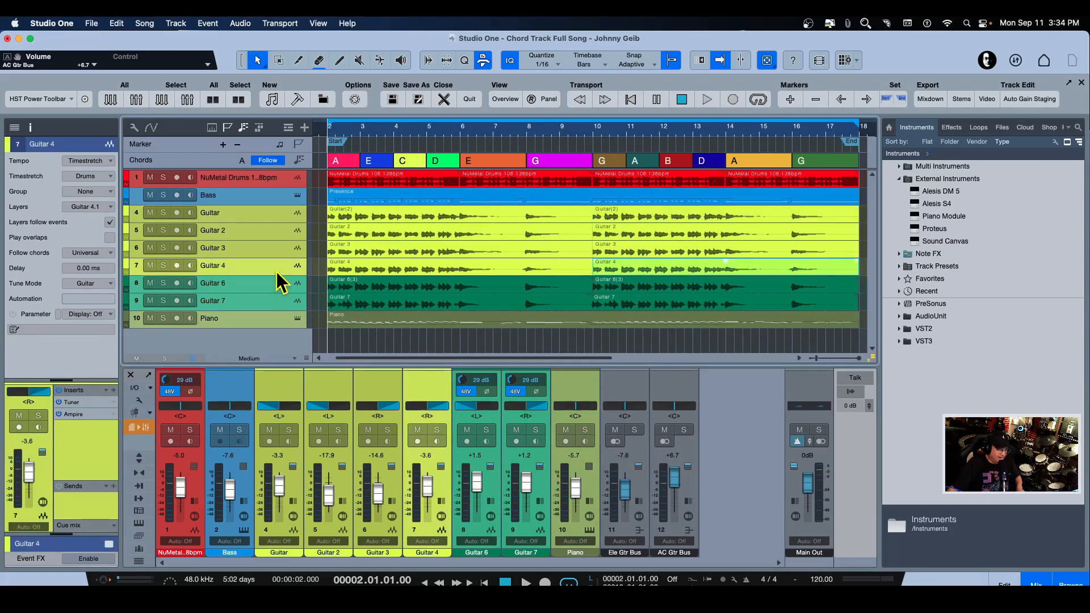
{"action": "left_click", "coordinate": [267, 250]}
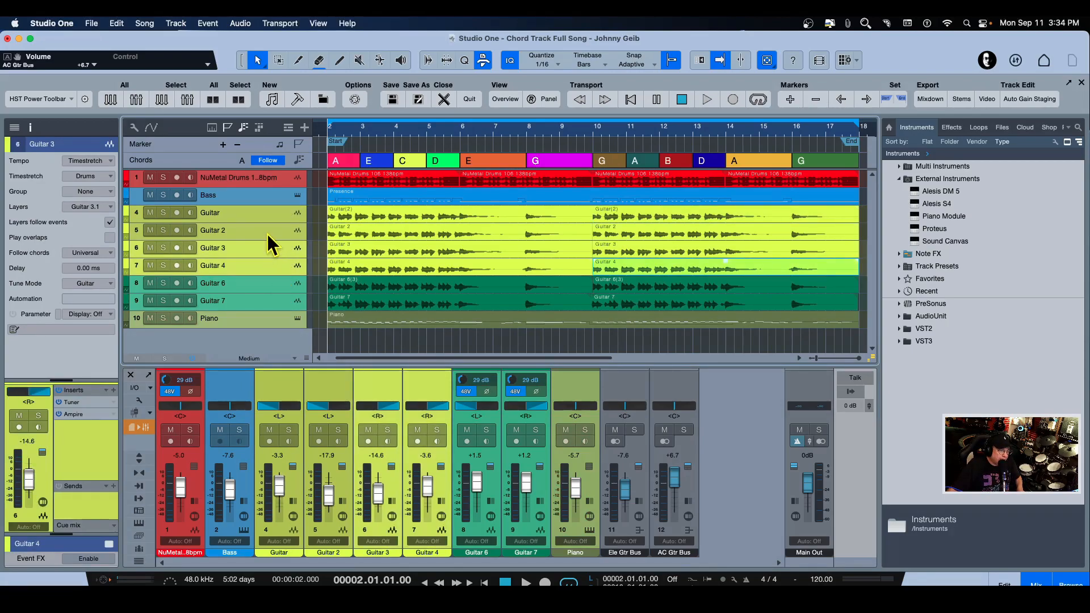
{"action": "left_click", "coordinate": [267, 232]}
{"action": "left_click", "coordinate": [268, 212]}
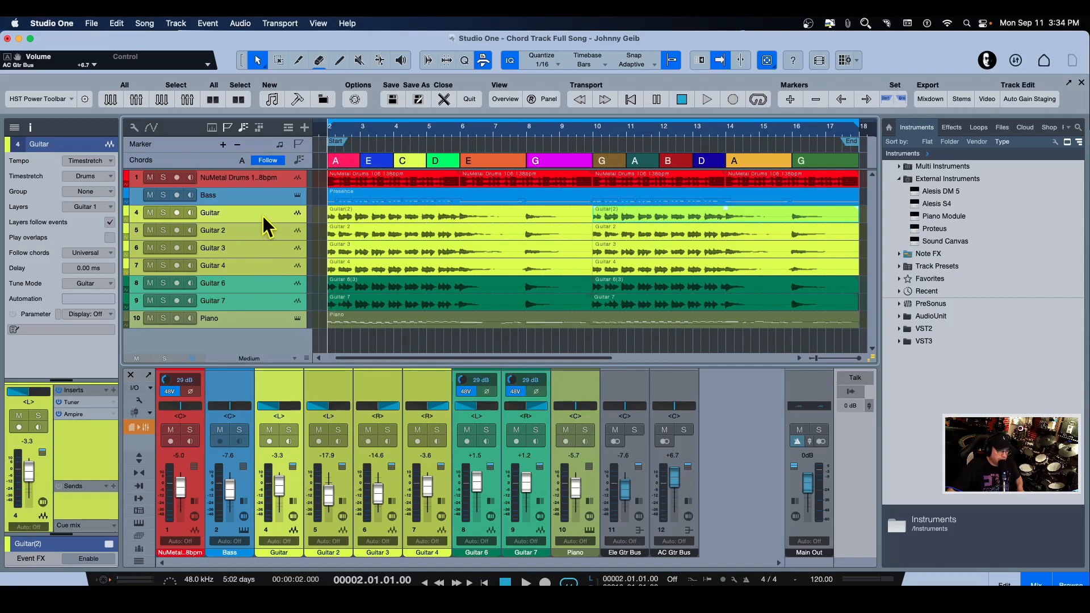
{"action": "left_click", "coordinate": [264, 264]}
{"action": "left_click", "coordinate": [289, 396]}
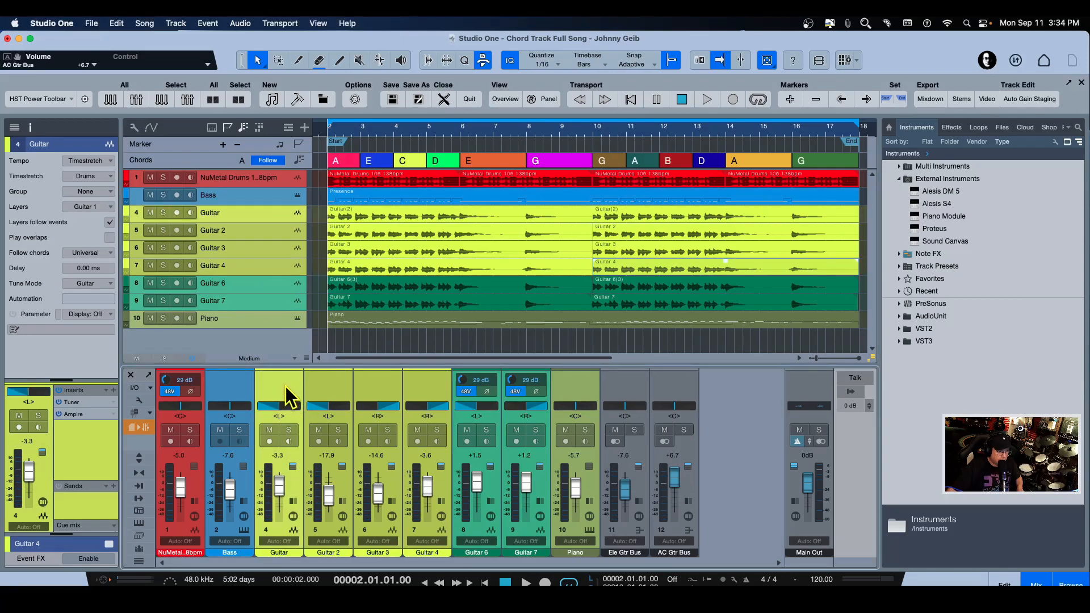
{"action": "left_click", "coordinate": [422, 395]}
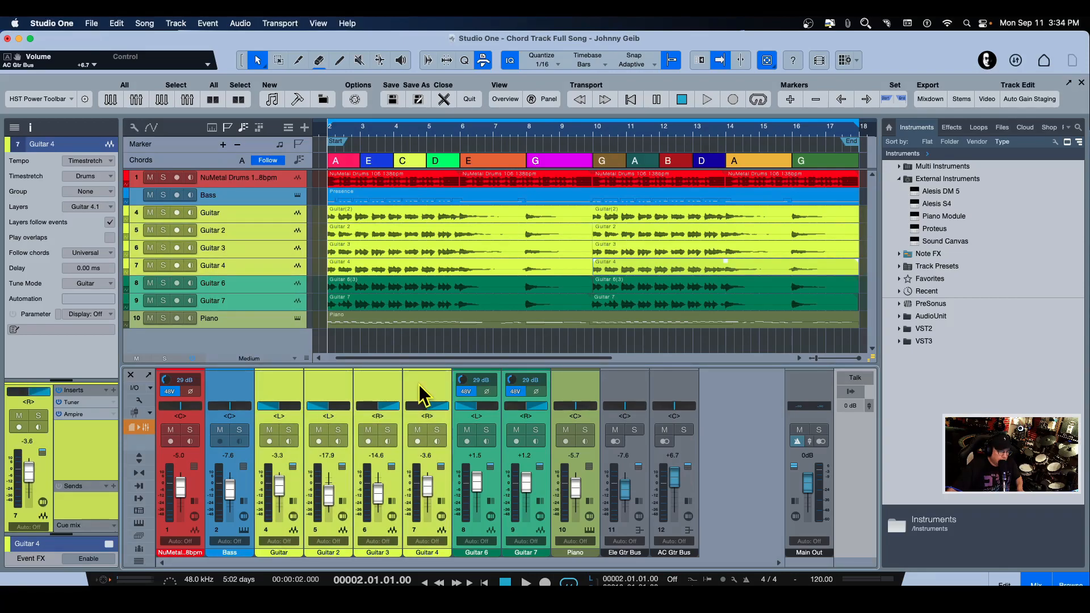
{"action": "right_click", "coordinate": [266, 216]}
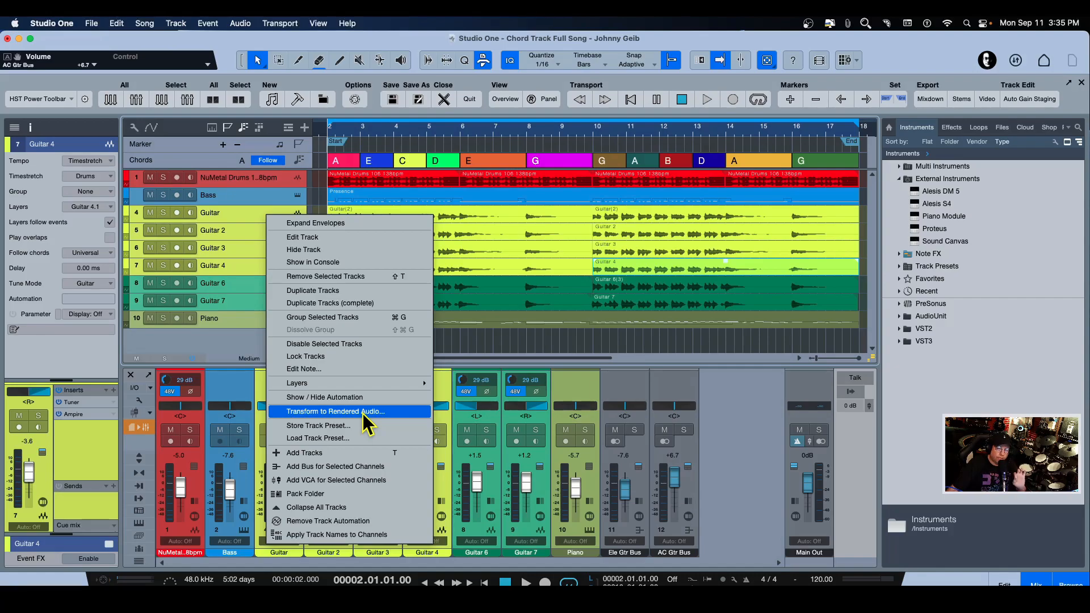
{"action": "left_click", "coordinate": [364, 412]}
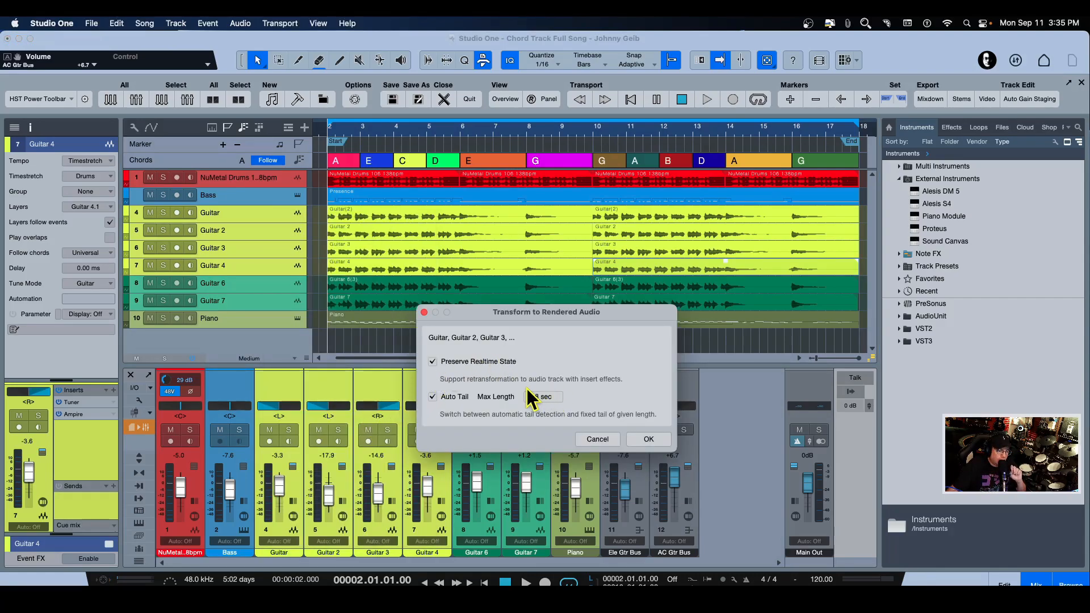
{"action": "left_click", "coordinate": [650, 442]}
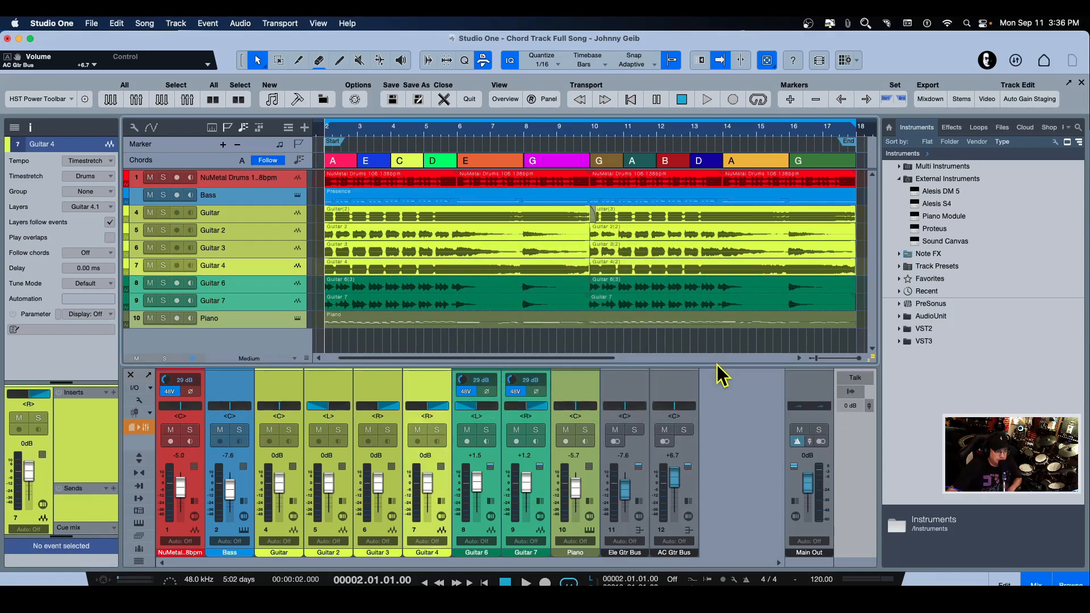
Enlarge the console to examine the inserts of the four rendered guitar channels, then return it to its compact height.
{"action": "left_click", "coordinate": [138, 457]}
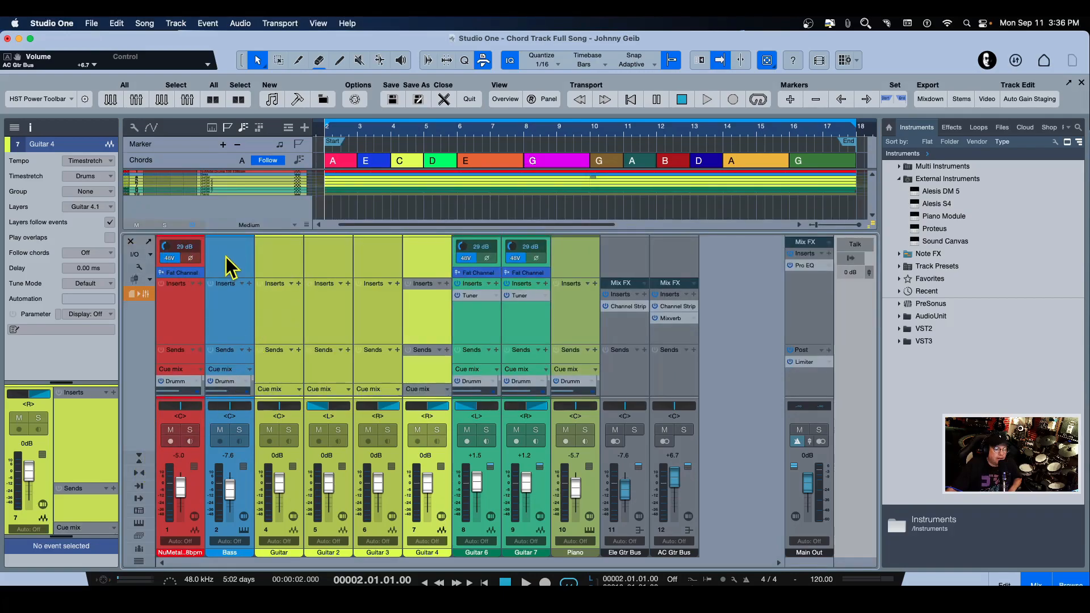
{"action": "left_click", "coordinate": [360, 249]}
{"action": "left_click", "coordinate": [335, 246]}
{"action": "left_click", "coordinate": [295, 248]}
{"action": "left_click", "coordinate": [339, 250]}
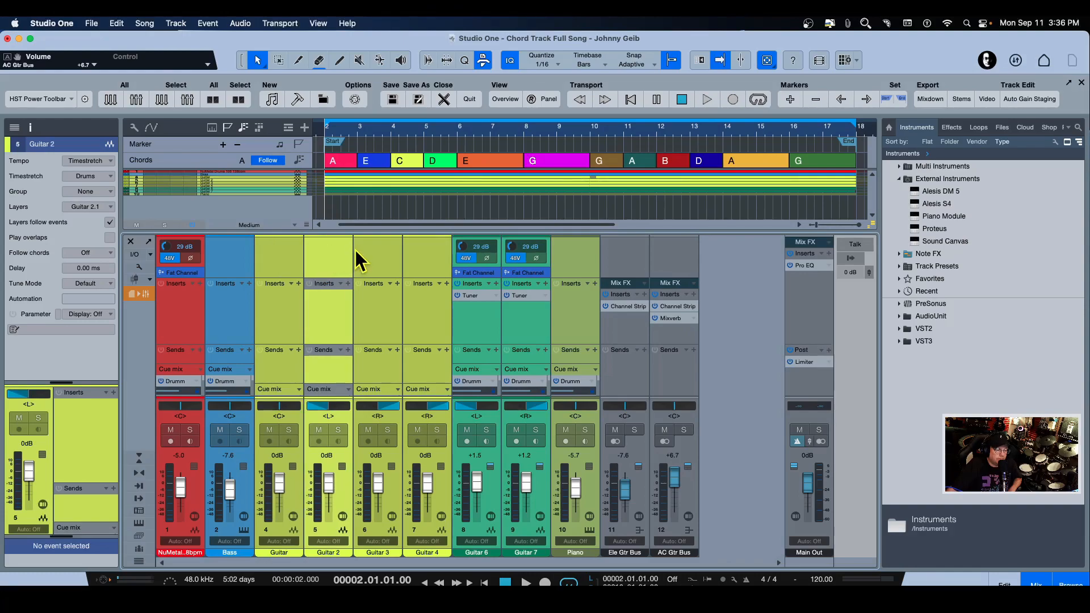
{"action": "left_click", "coordinate": [356, 249]}
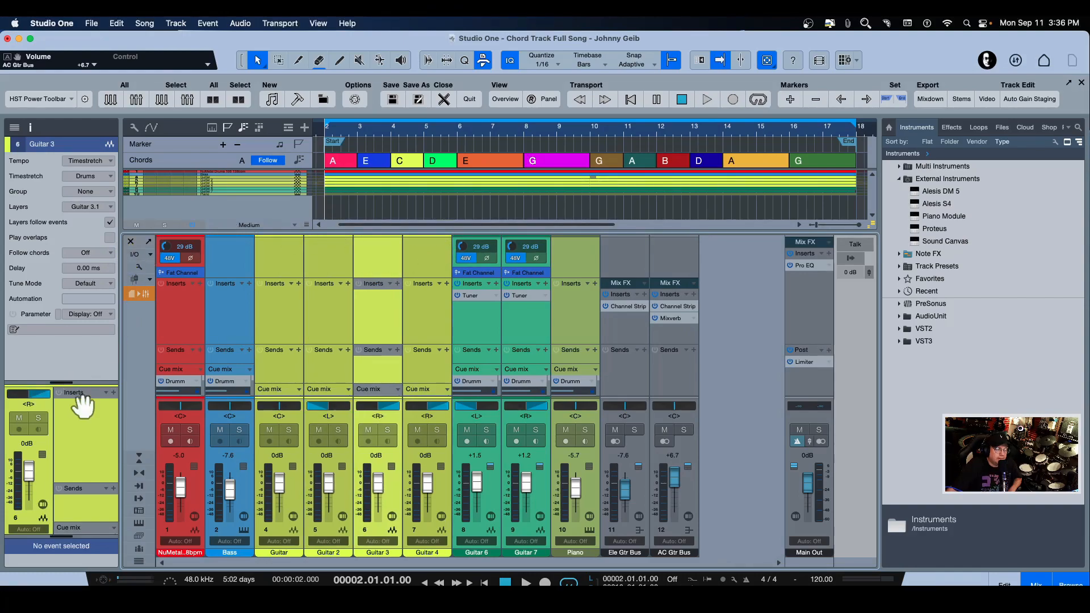
{"action": "left_click", "coordinate": [139, 457]}
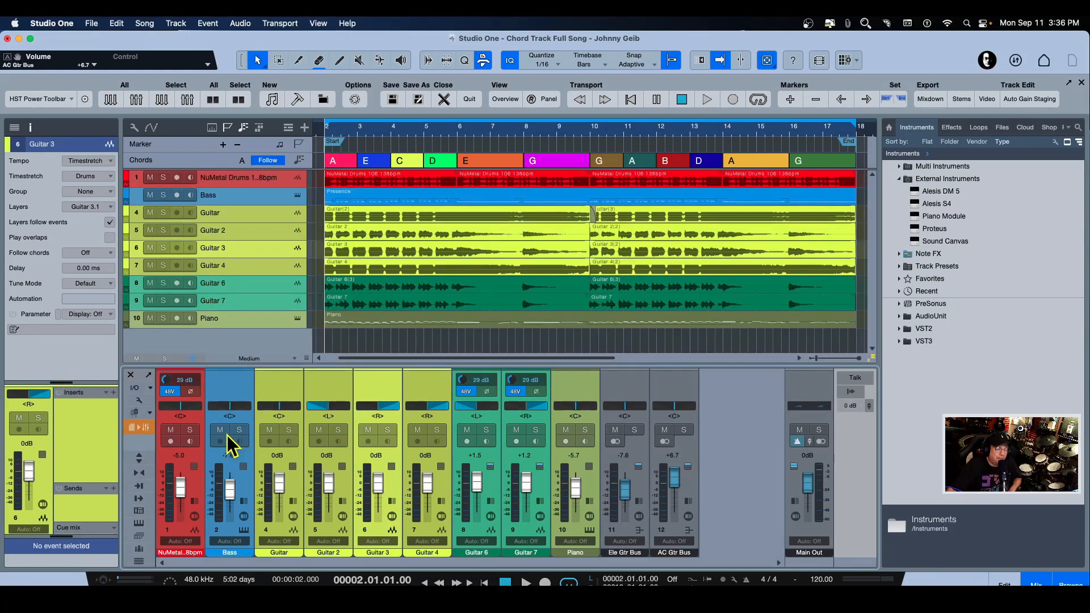
Play the full mix with the rendered guitars, once with chord following on and once with it switched off.
{"action": "key", "text": "space"}
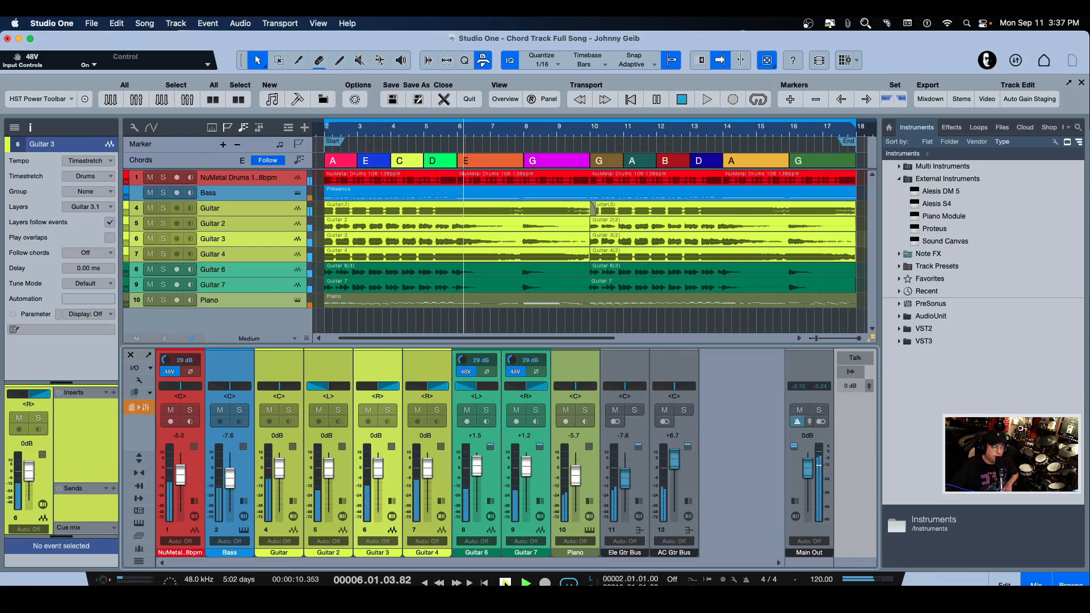
{"action": "left_click", "coordinate": [504, 581]}
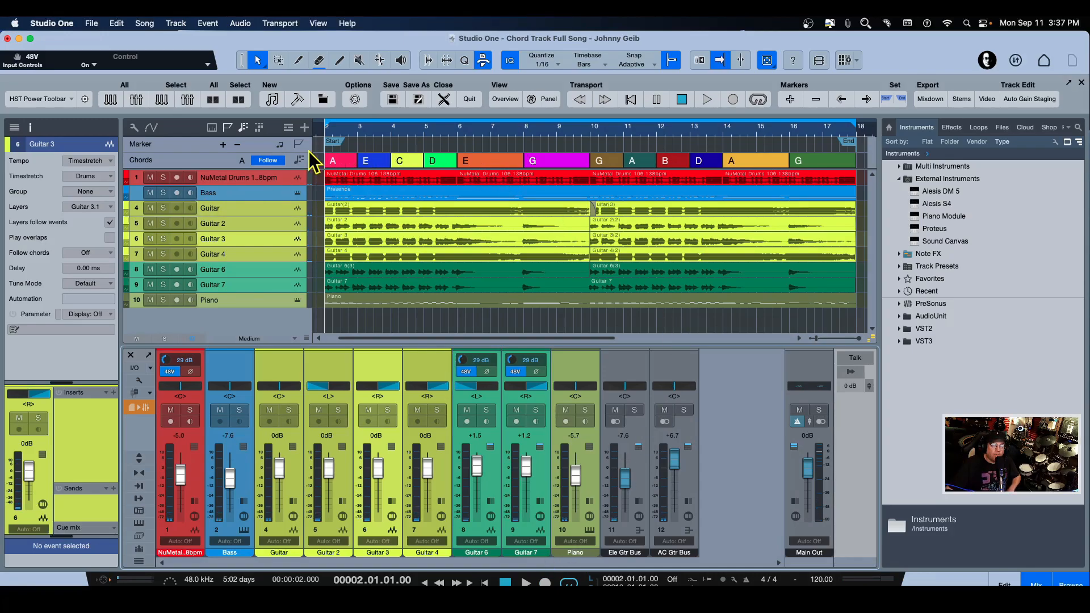
{"action": "left_click", "coordinate": [268, 160]}
{"action": "key", "text": "space"}
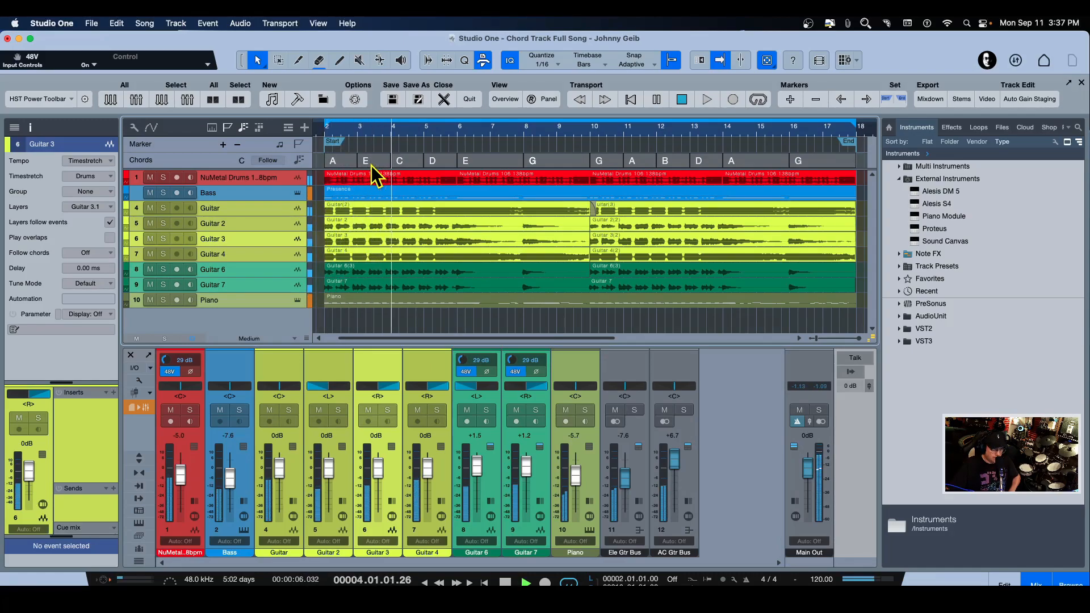
{"action": "key", "text": "space"}
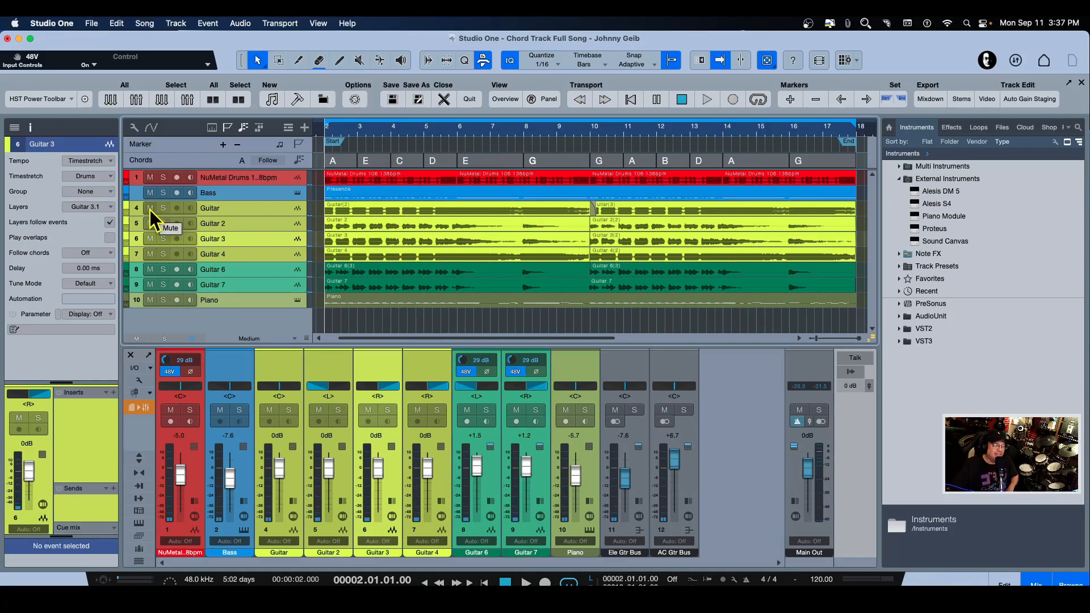
Solo Guitar, Guitar 2, Guitar 3 and Guitar 4 and play them with chord following off.
{"action": "left_click_drag", "start_coordinate": [162, 210], "coordinate": [159, 257]}
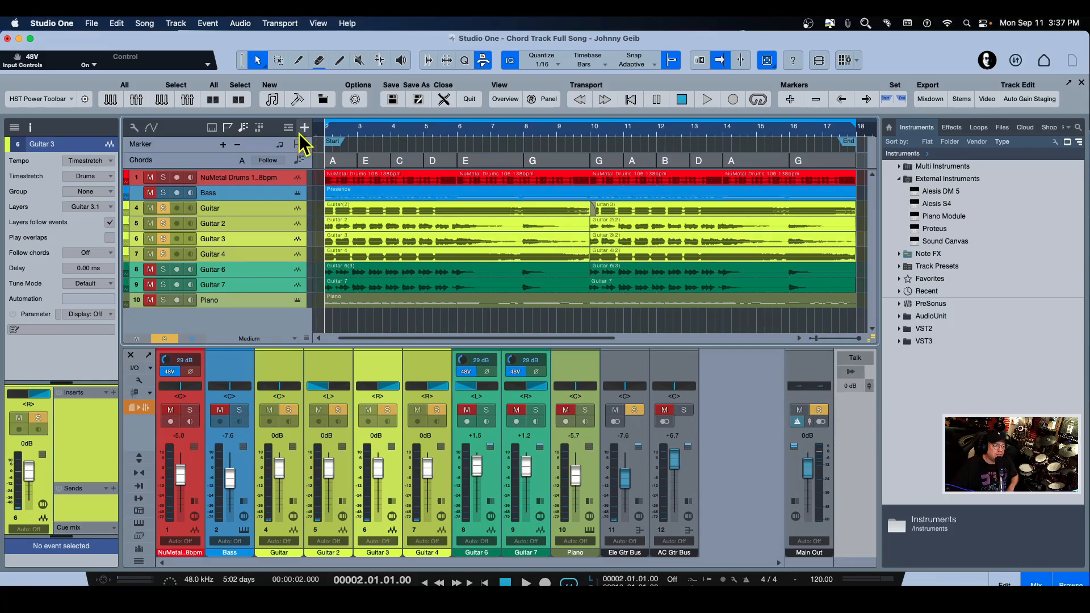
{"action": "key", "text": "space"}
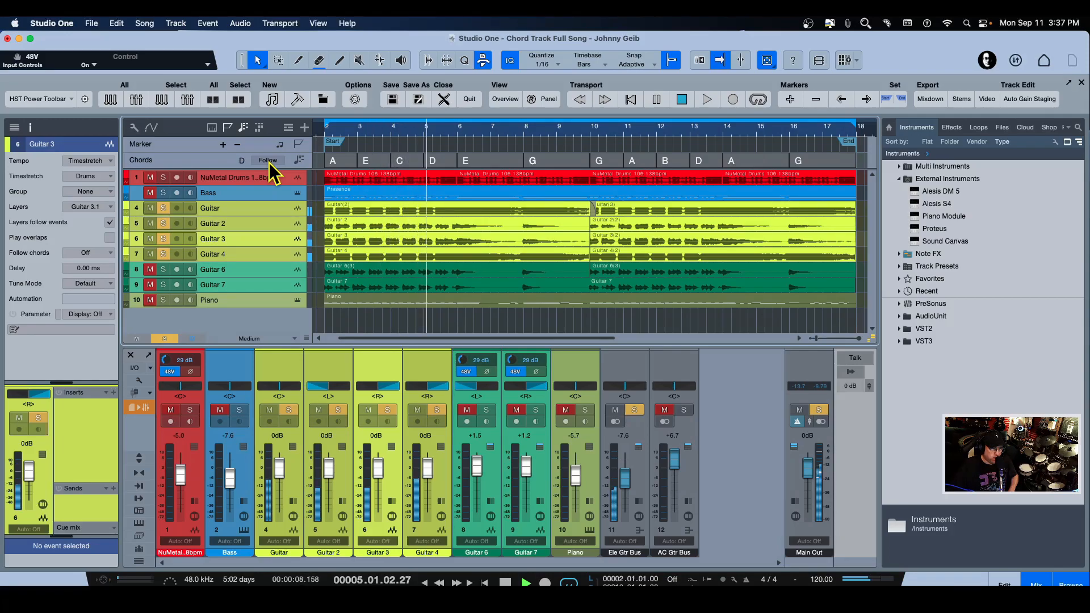
{"action": "key", "text": "space"}
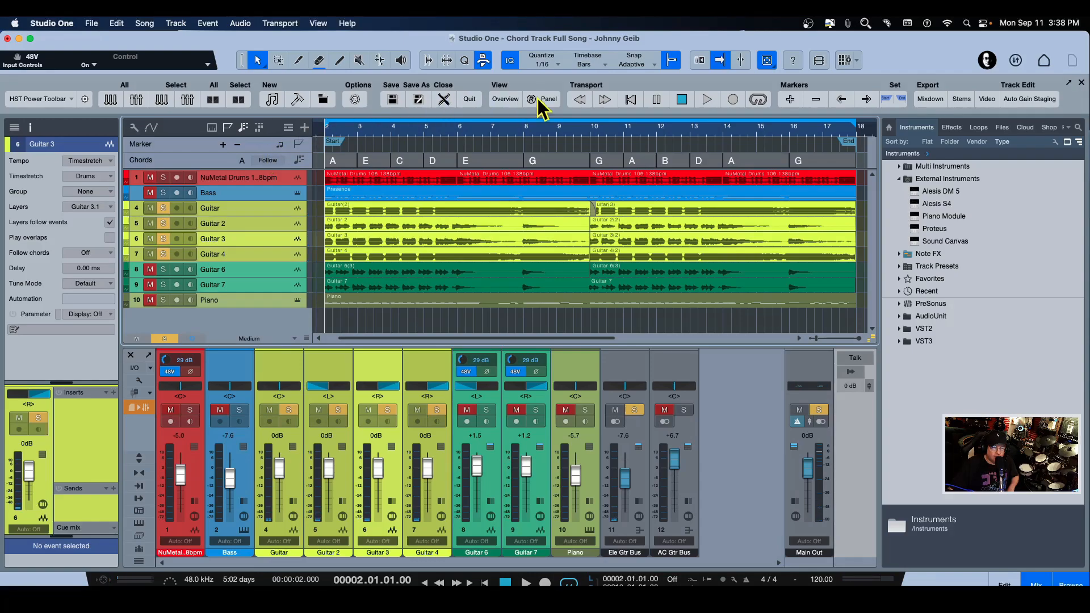
Undo the Follow Chord Track change and the transform of the guitars to rendered audio.
{"action": "left_click", "coordinate": [92, 25]}
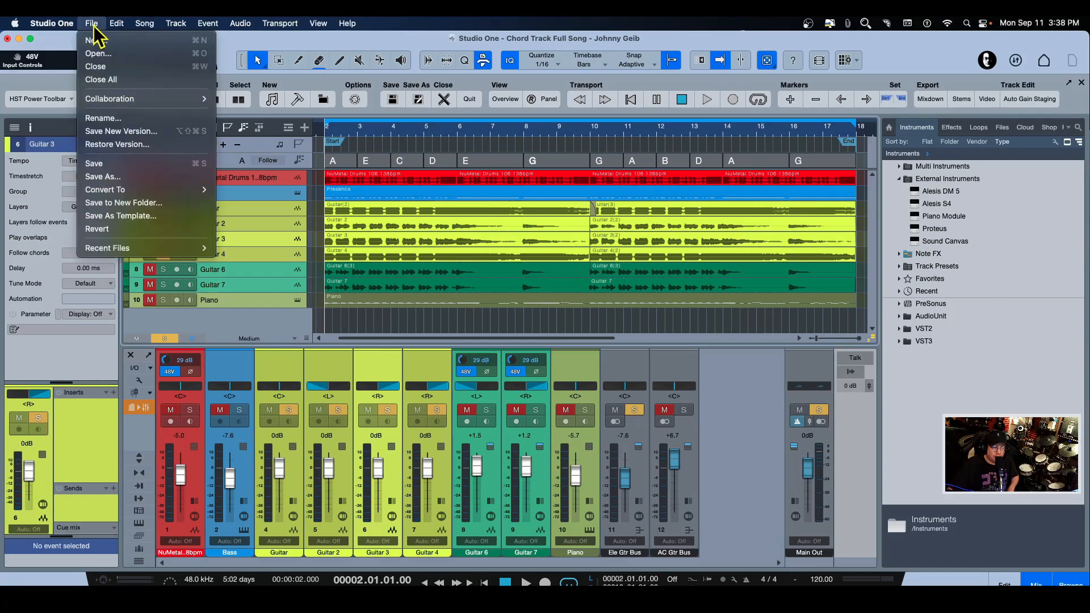
{"action": "mouse_move", "coordinate": [121, 25]}
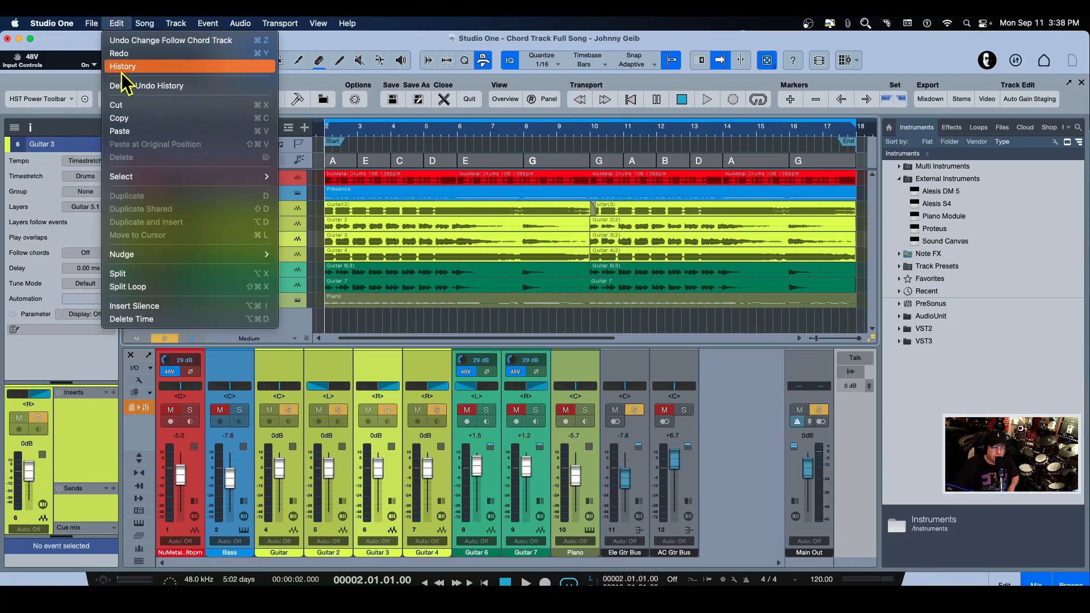
{"action": "left_click", "coordinate": [126, 44]}
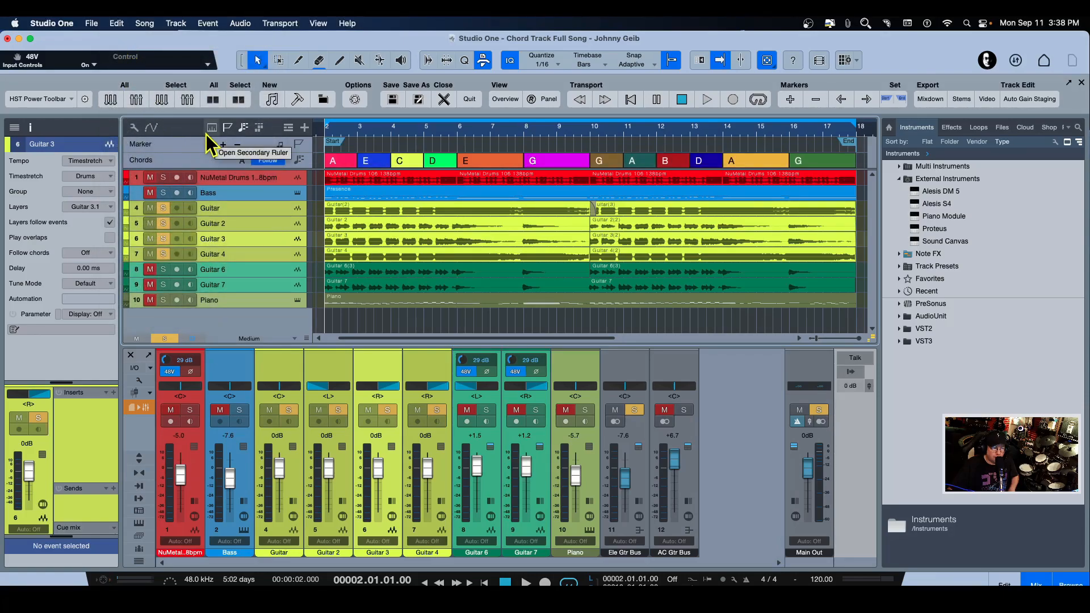
{"action": "left_click", "coordinate": [116, 23]}
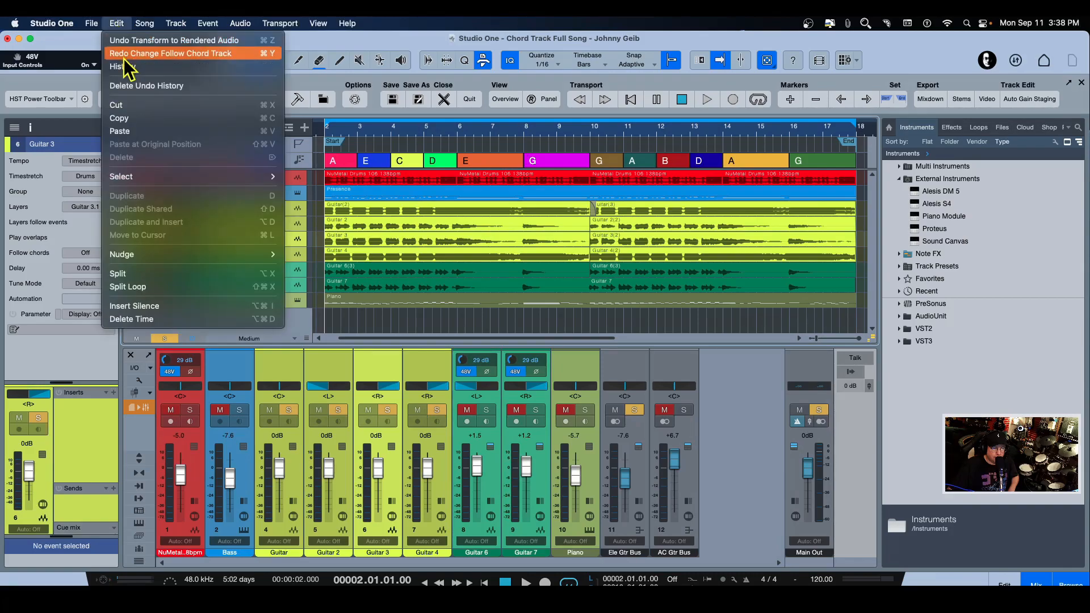
{"action": "left_click", "coordinate": [131, 41]}
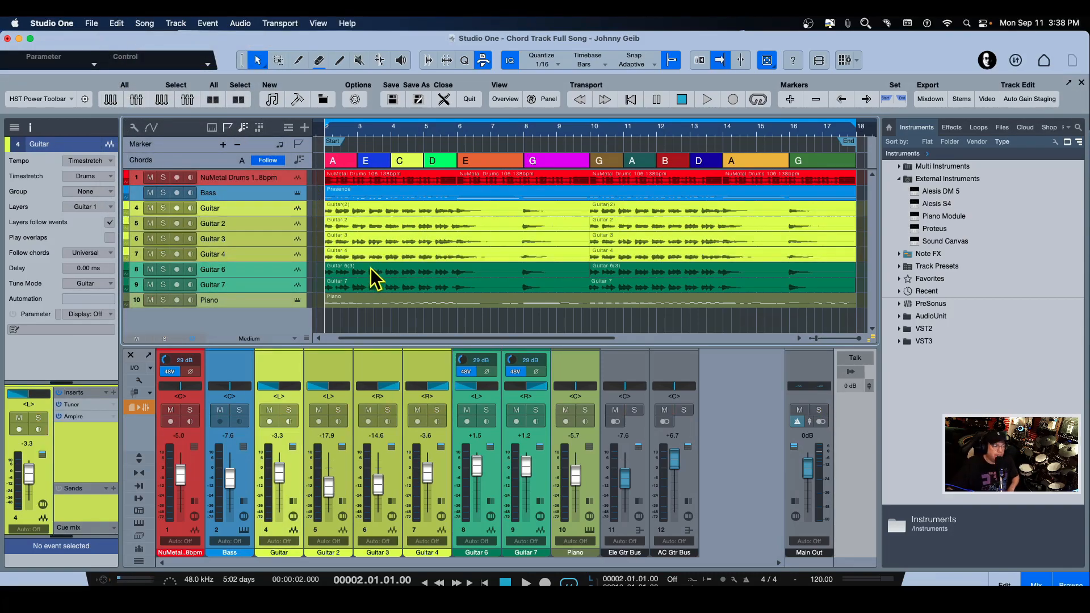
Play the full mix with the unrendered guitars and chord following on, then return to the song's beginning.
{"action": "key", "text": "space"}
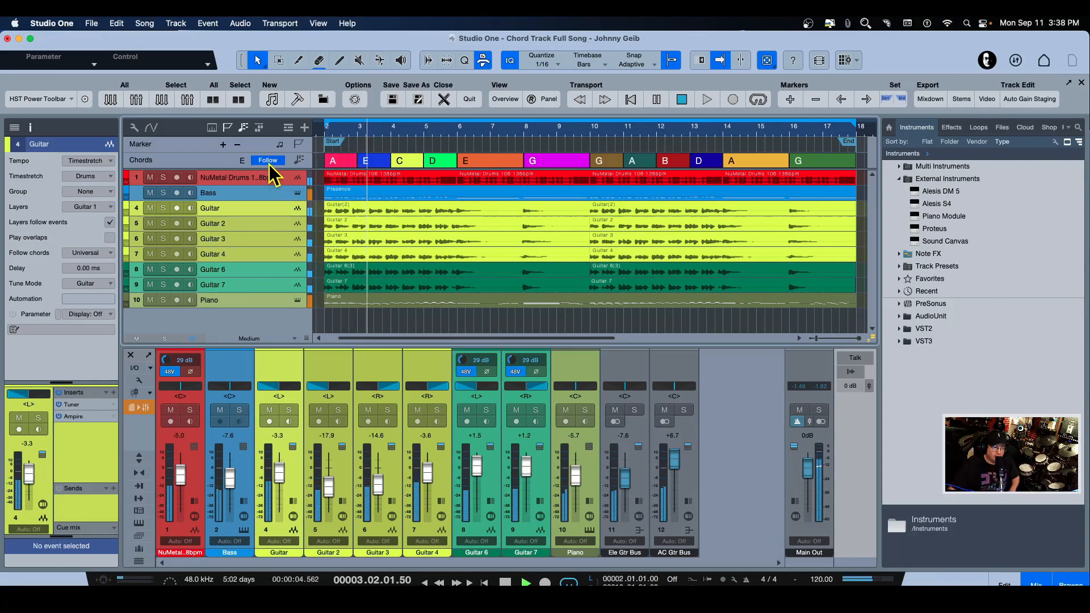
{"action": "key", "text": "space"}
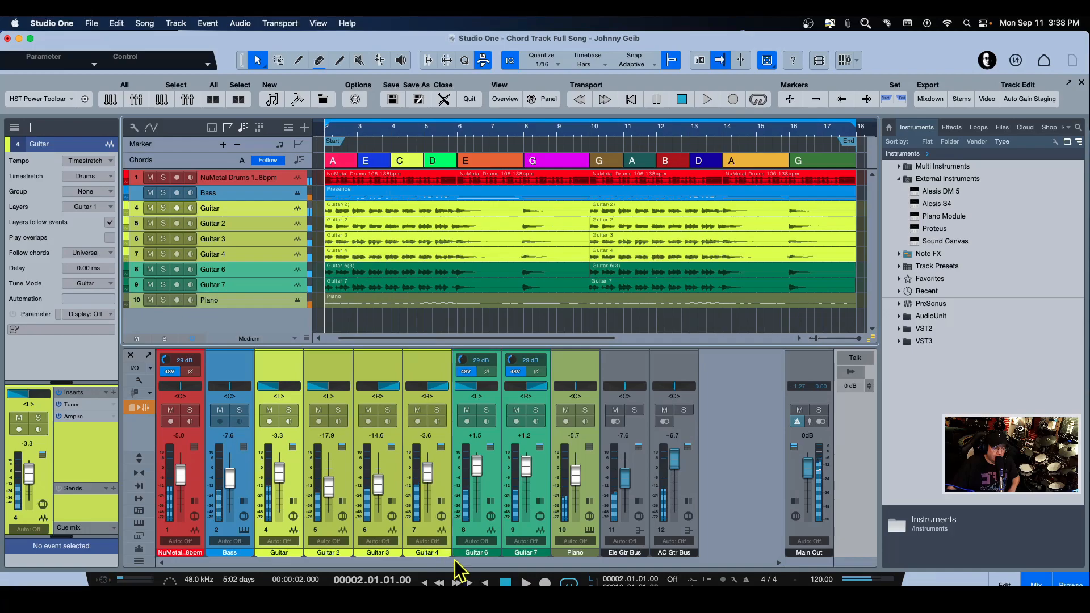
{"action": "left_click", "coordinate": [502, 580]}
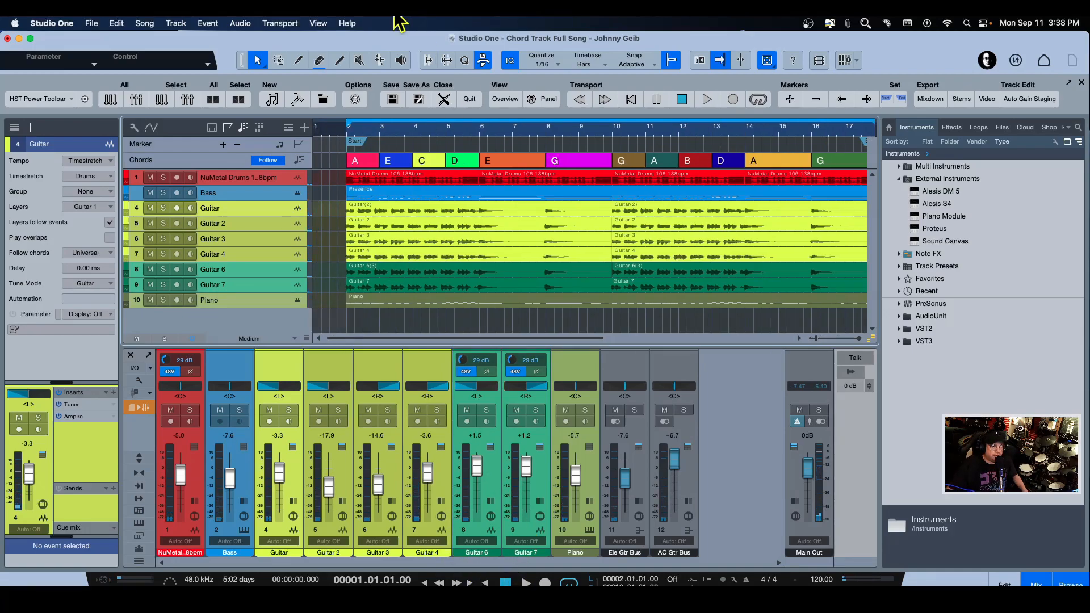
Turn off chord following on the Chord Track and play the full mix with the original guitar parts.
{"action": "left_click", "coordinate": [273, 161]}
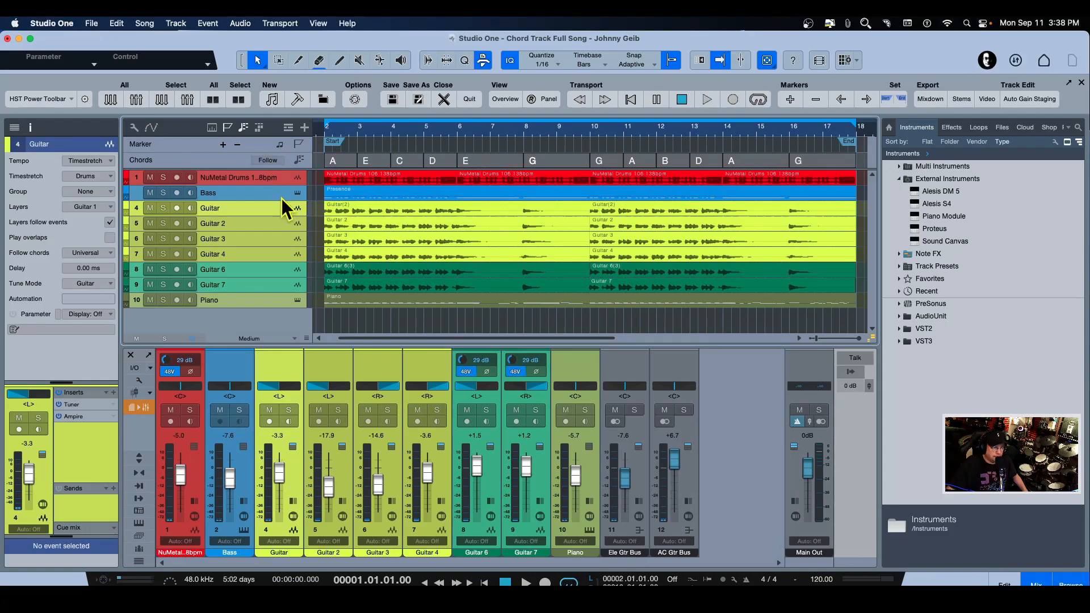
{"action": "key", "text": "space"}
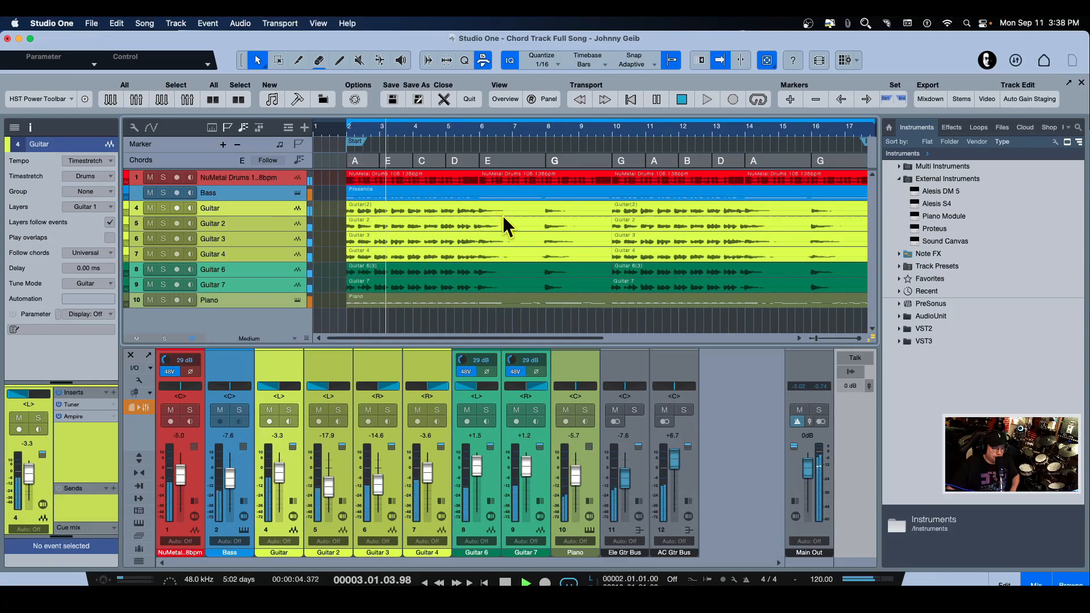
{"action": "key", "text": "space"}
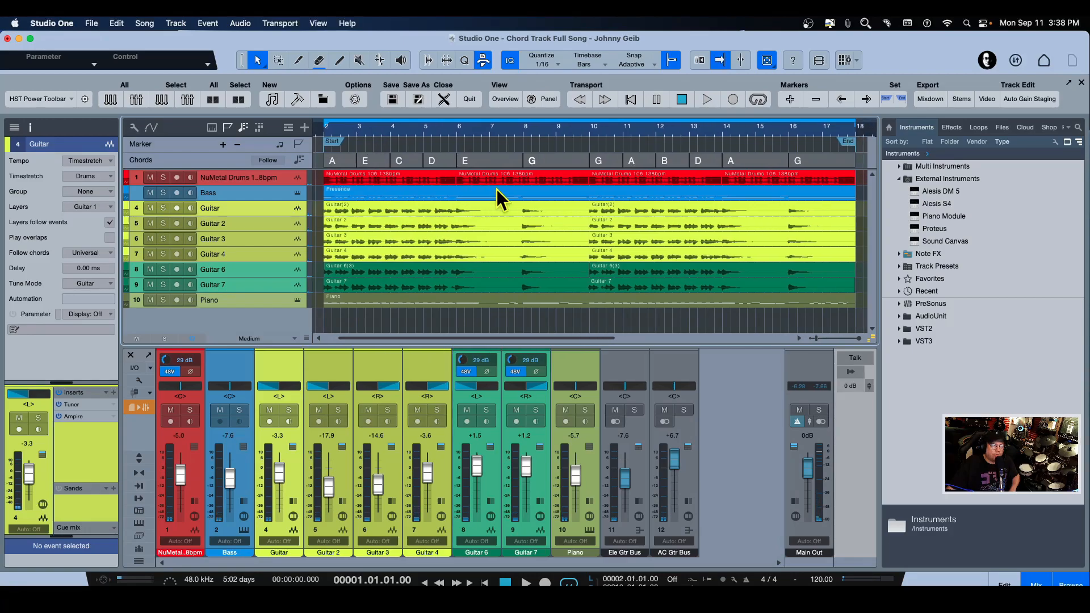
Transform the Guitar, Guitar 2, Guitar 3 and Guitar 4 tracks to rendered audio while chord following is off.
{"action": "scroll", "coordinate": [497, 188], "scroll_direction": "right", "scroll_amount": 2}
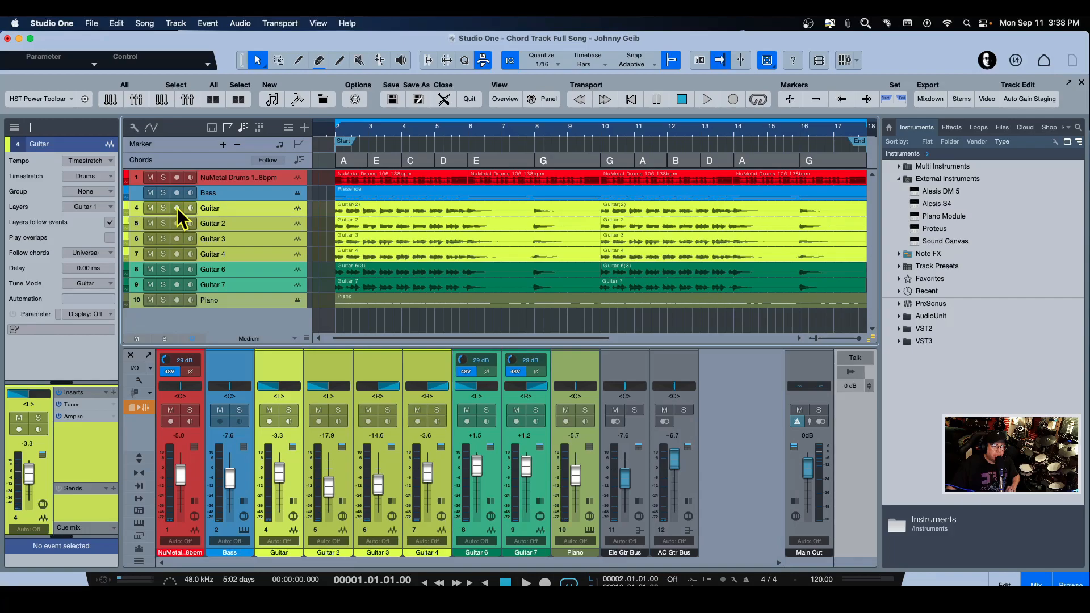
{"action": "left_click", "coordinate": [211, 253]}
{"action": "left_click", "coordinate": [286, 363]}
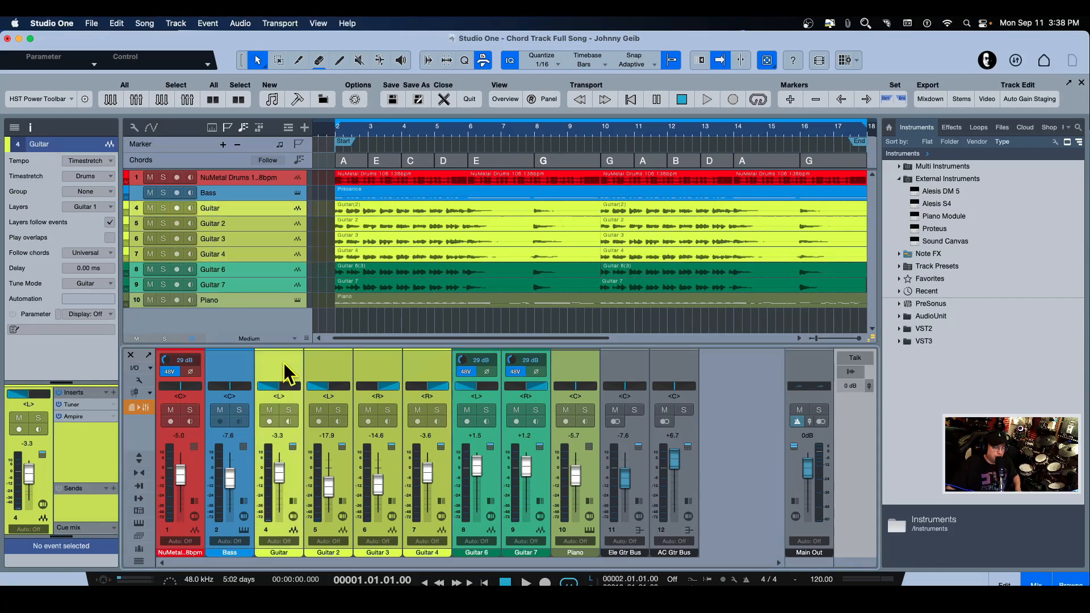
{"action": "left_click", "coordinate": [326, 362]}
{"action": "left_click", "coordinate": [369, 363]}
{"action": "left_click", "coordinate": [427, 374]}
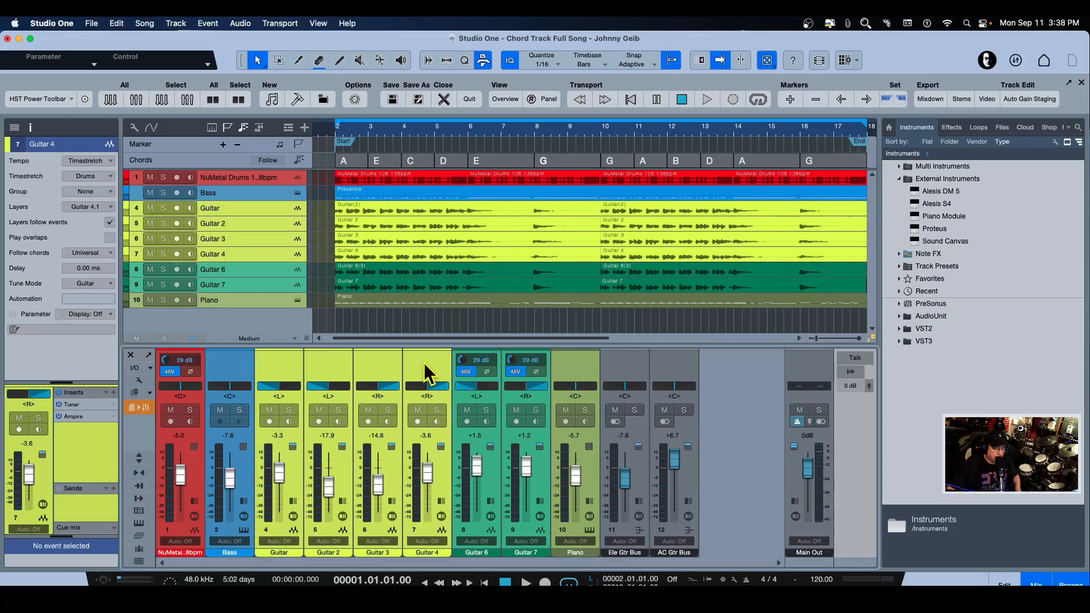
{"action": "right_click", "coordinate": [263, 209]}
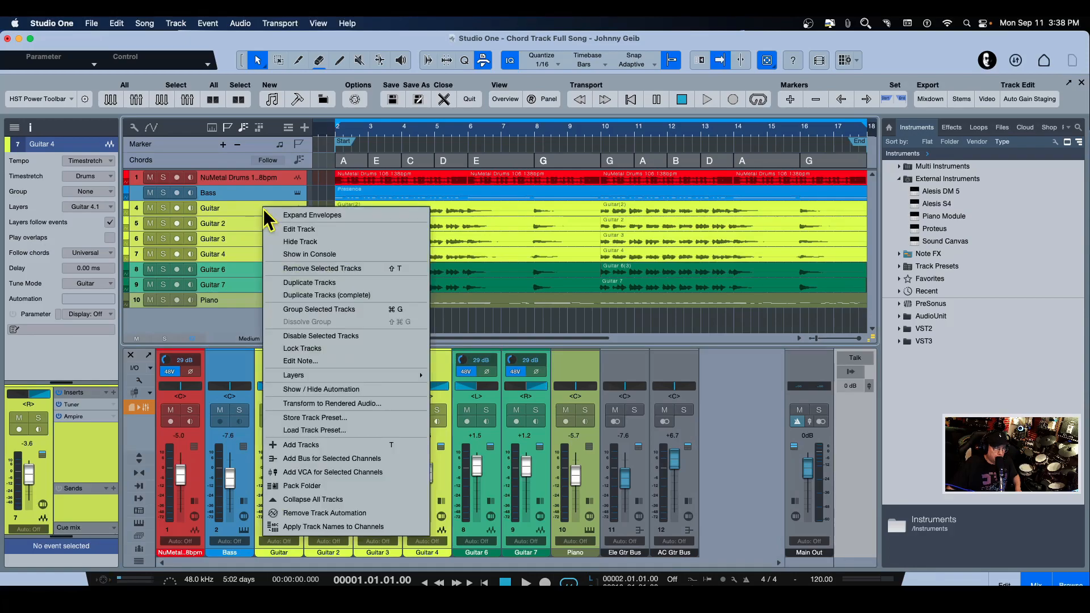
{"action": "left_click", "coordinate": [315, 404]}
{"action": "left_click", "coordinate": [641, 440]}
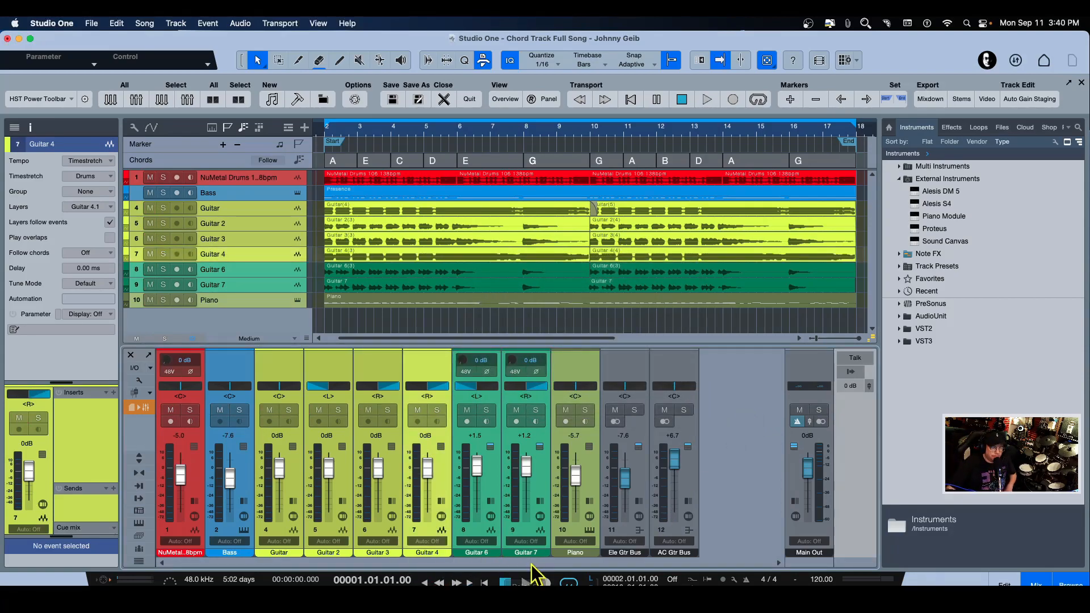
Play the full mix with the newly rendered guitars and chord following off.
{"action": "key", "text": "space"}
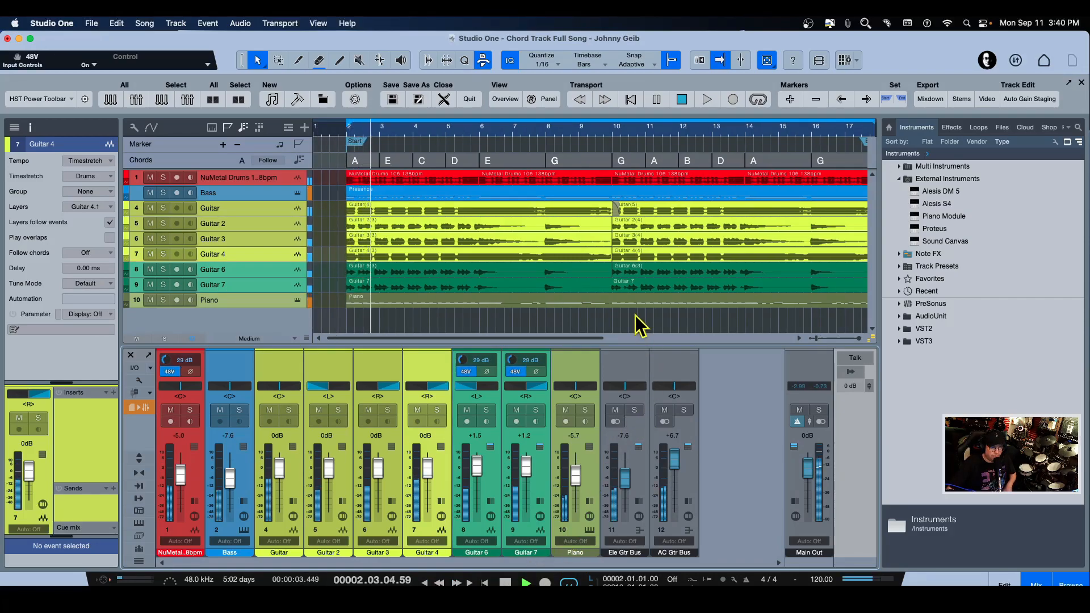
{"action": "scroll", "coordinate": [610, 253], "scroll_direction": "right", "scroll_amount": 2}
{"action": "scroll", "coordinate": [609, 250], "scroll_direction": "left", "scroll_amount": 1}
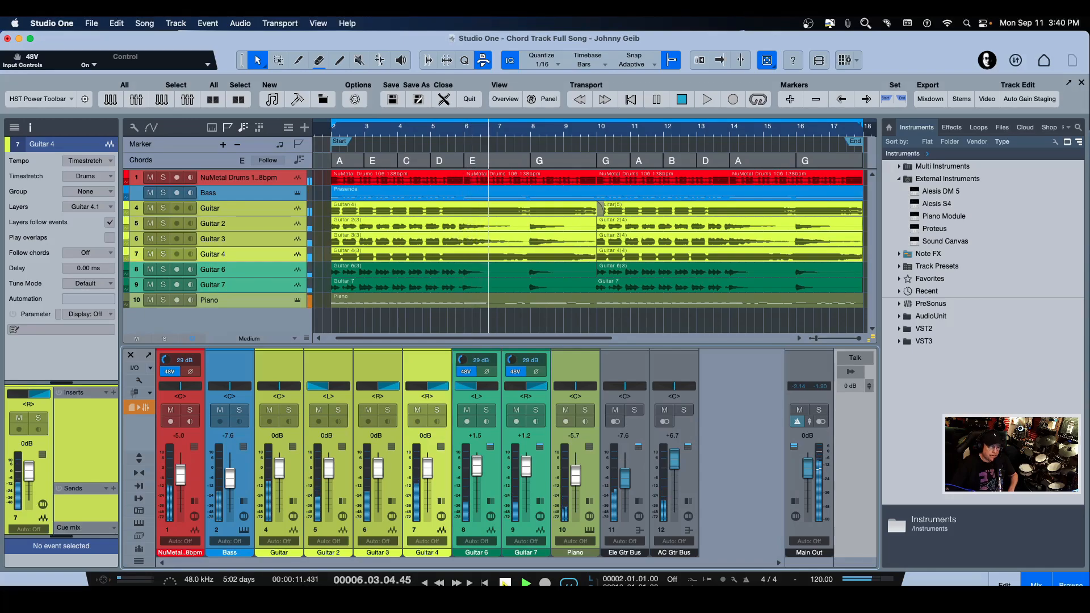
{"action": "key", "text": "space"}
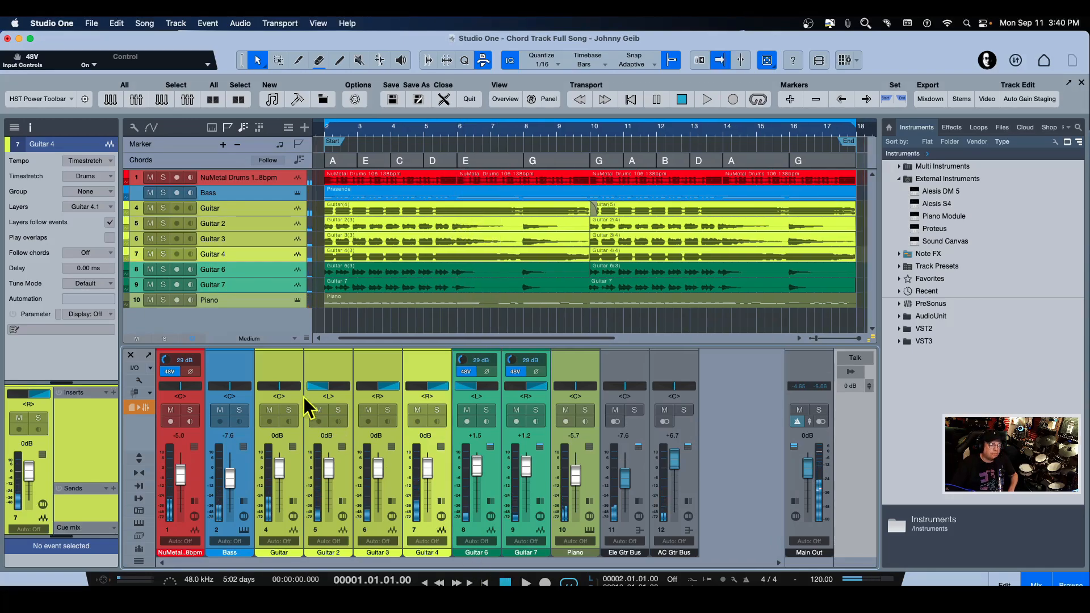
Enlarge the console to examine the rendered guitars' inserts, restore its compact height and look over the rendered events.
{"action": "left_click", "coordinate": [138, 471]}
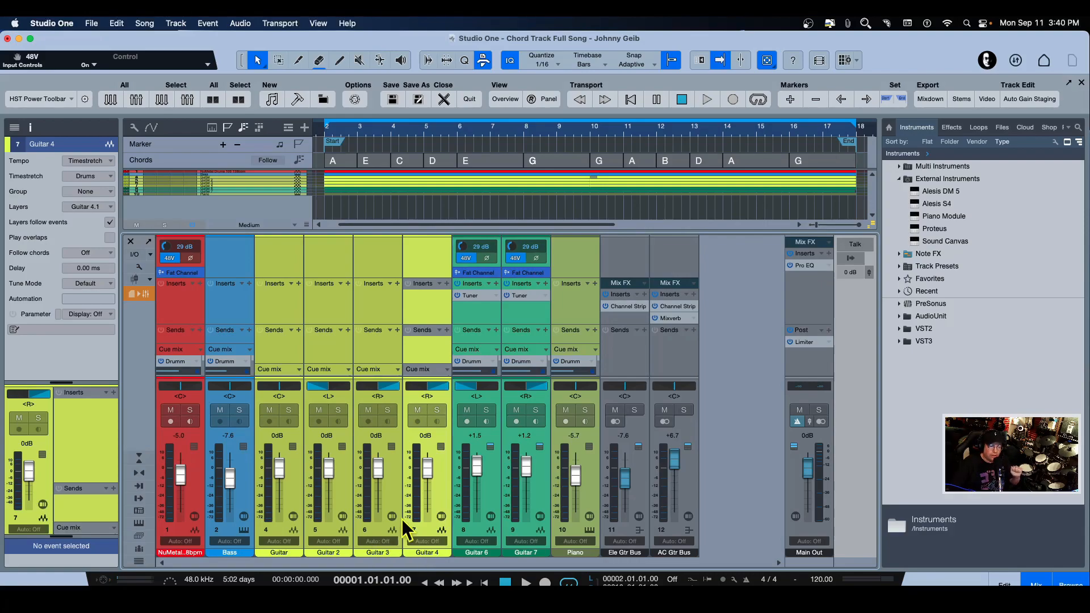
{"action": "left_click", "coordinate": [138, 458]}
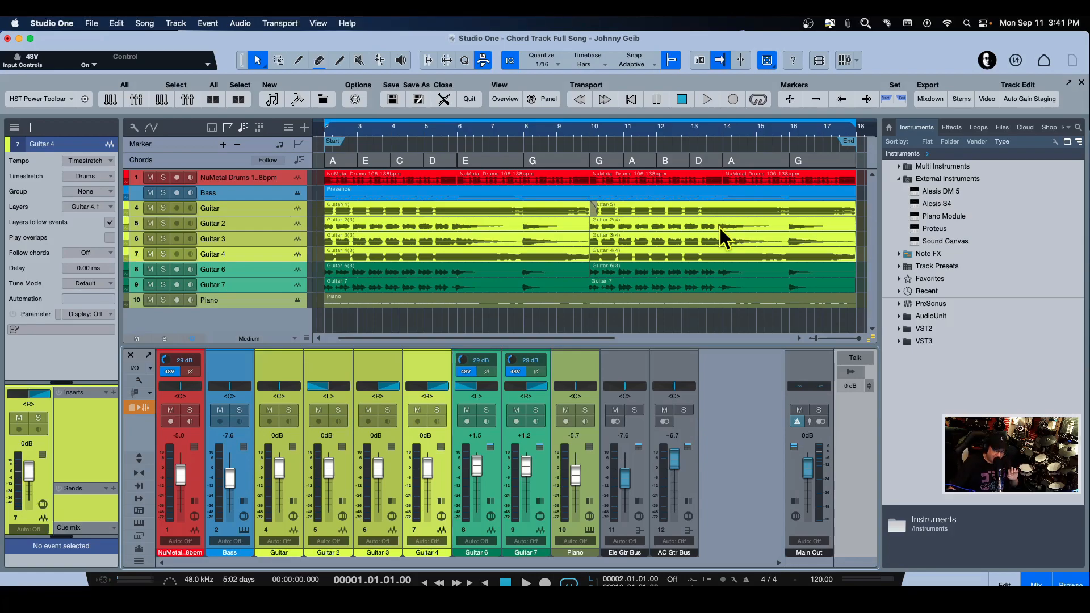
{"action": "scroll", "coordinate": [719, 227], "scroll_direction": "right", "scroll_amount": 2}
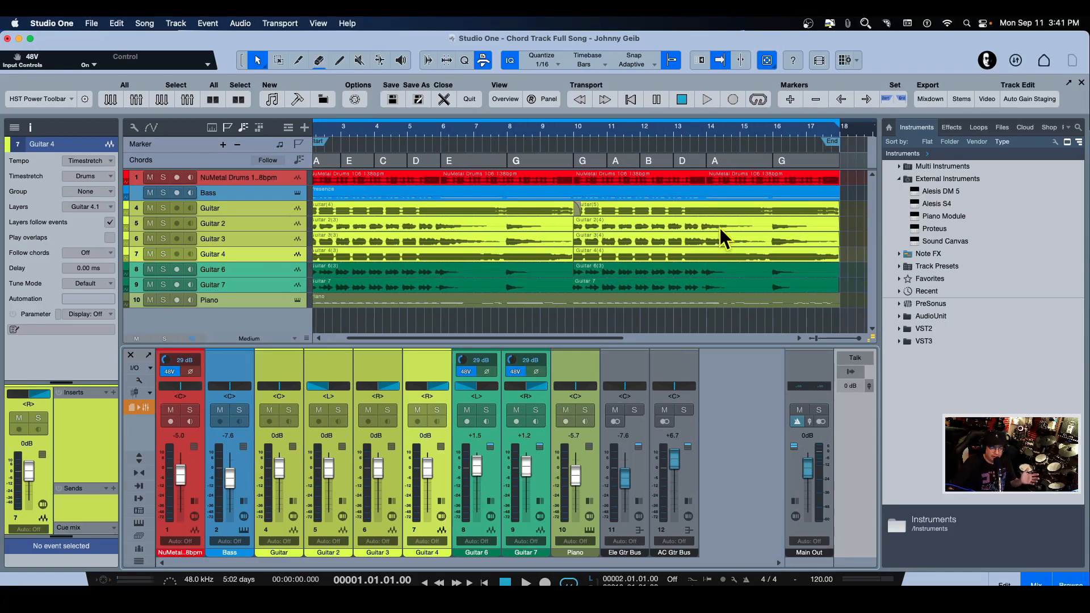
{"action": "scroll", "coordinate": [719, 227], "scroll_direction": "left", "scroll_amount": 2}
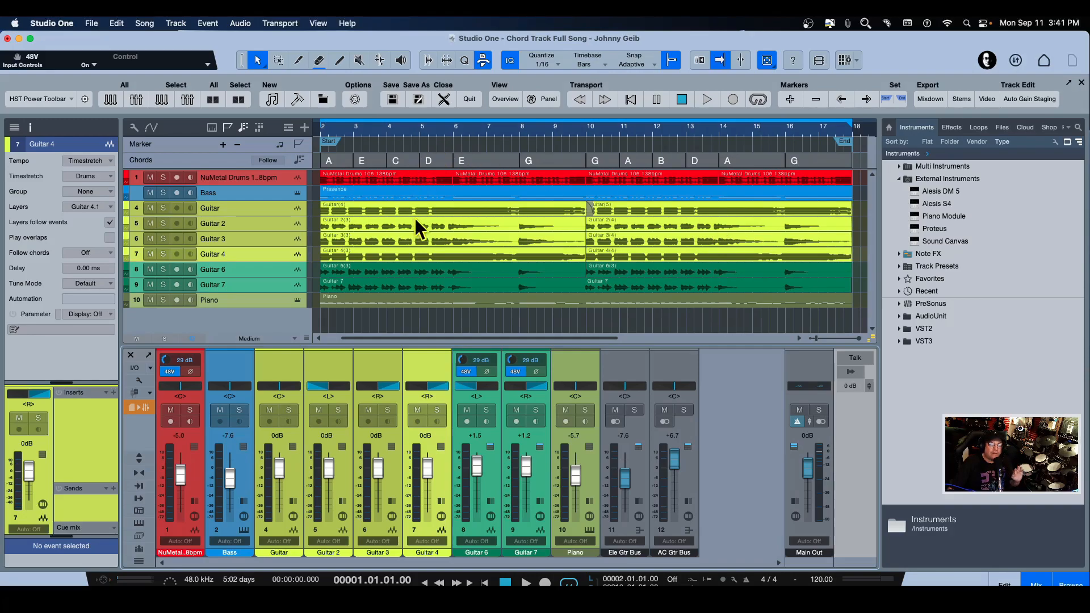
{"action": "scroll", "coordinate": [414, 217], "scroll_direction": "left", "scroll_amount": 1}
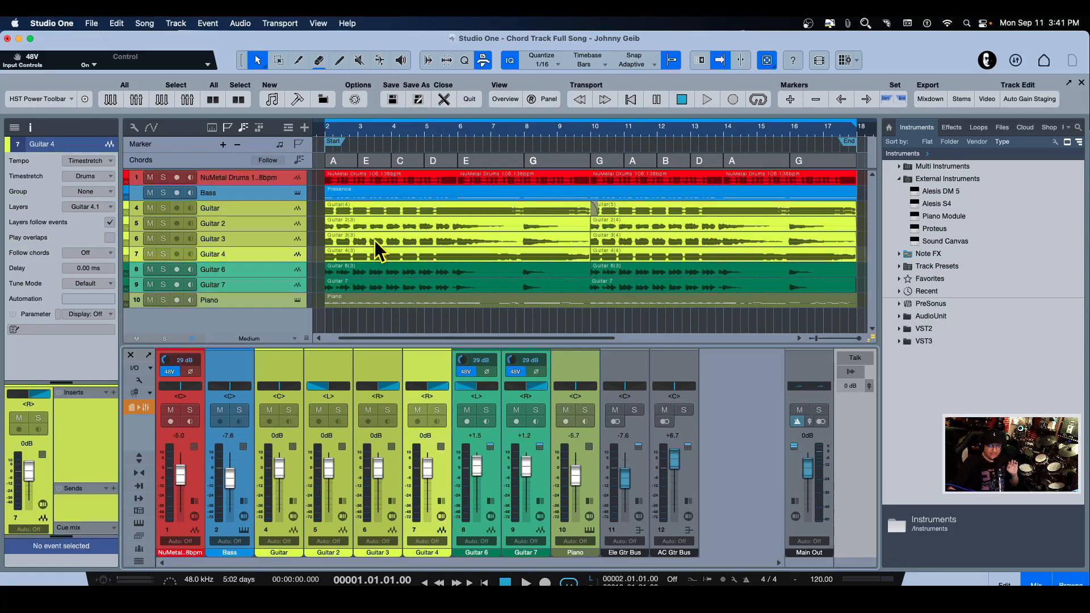
{"action": "scroll", "coordinate": [375, 240], "scroll_direction": "left", "scroll_amount": 2}
Turn chord following on for the Chord Track and play the full mix with the newly rendered guitars.
{"action": "left_click", "coordinate": [268, 161]}
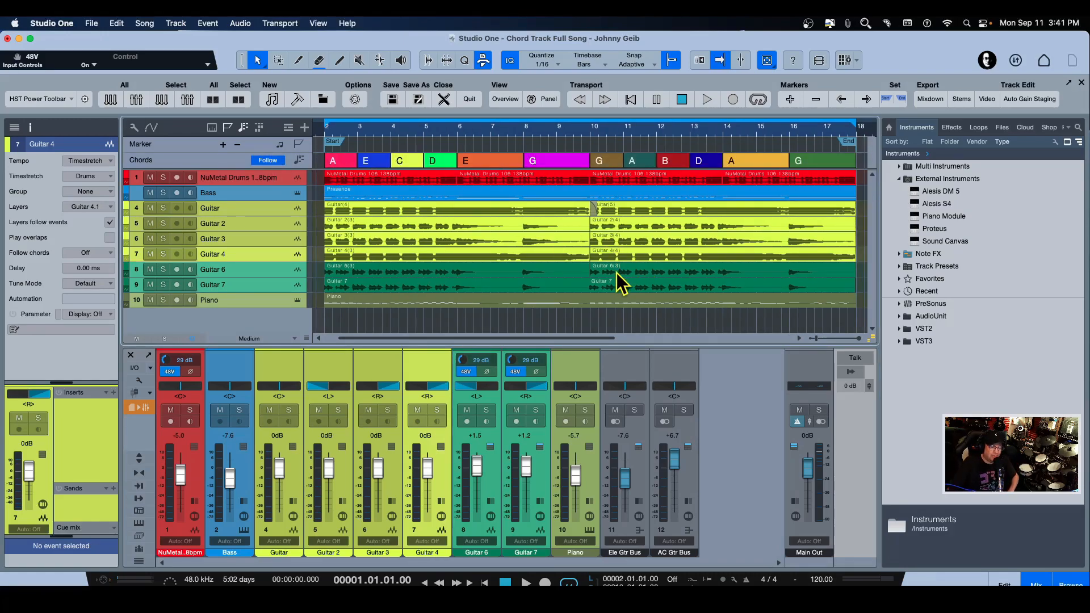
{"action": "key", "text": "space"}
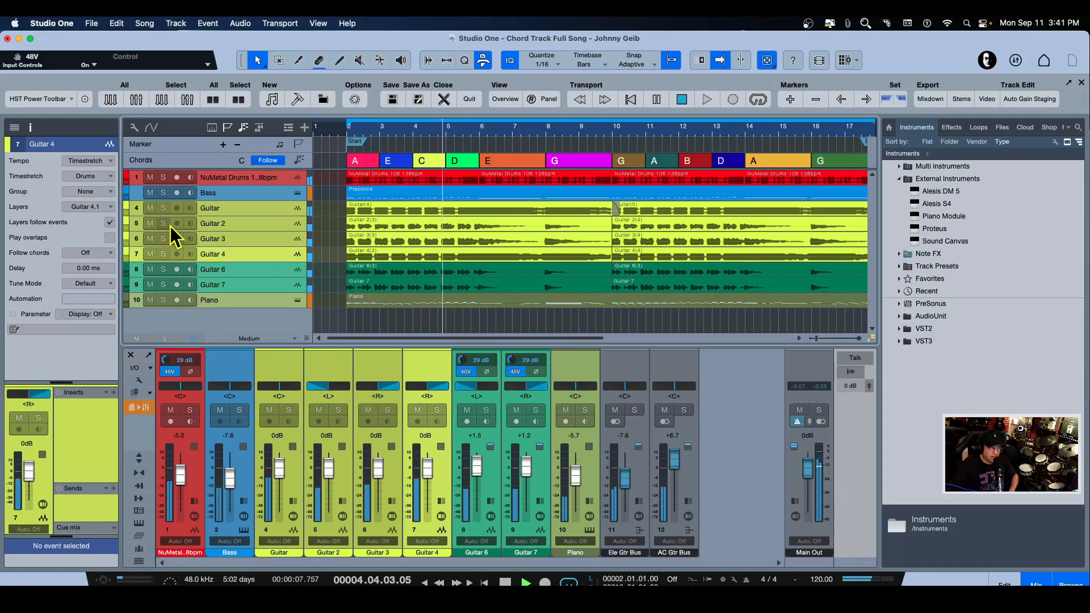
{"action": "key", "text": "space"}
Solo the four newly rendered electric guitar tracks and play them with chord following on.
{"action": "left_click_drag", "start_coordinate": [163, 208], "coordinate": [162, 252]}
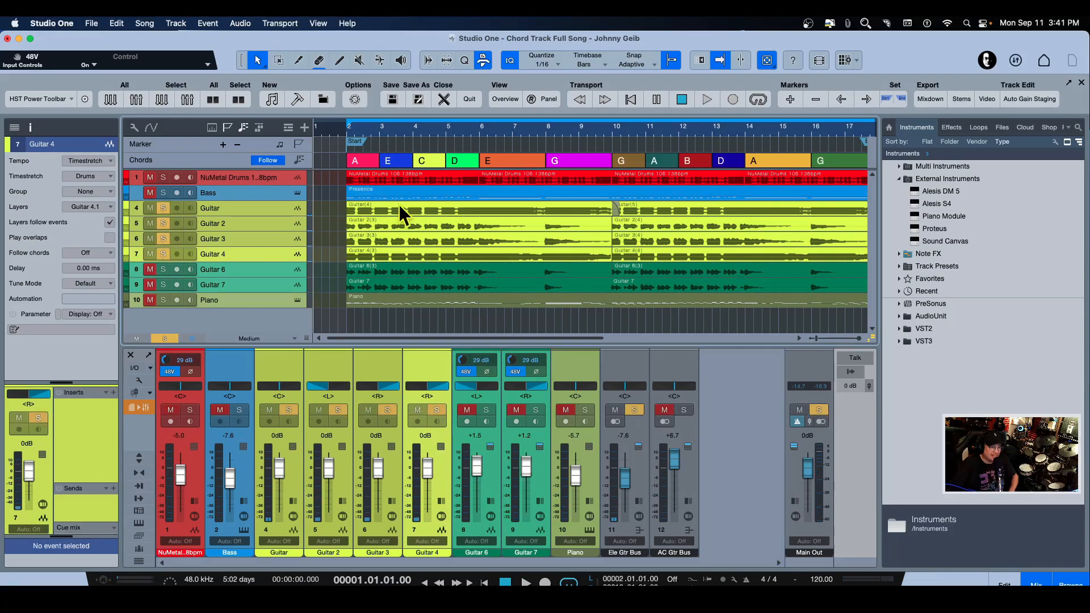
{"action": "key", "text": "space"}
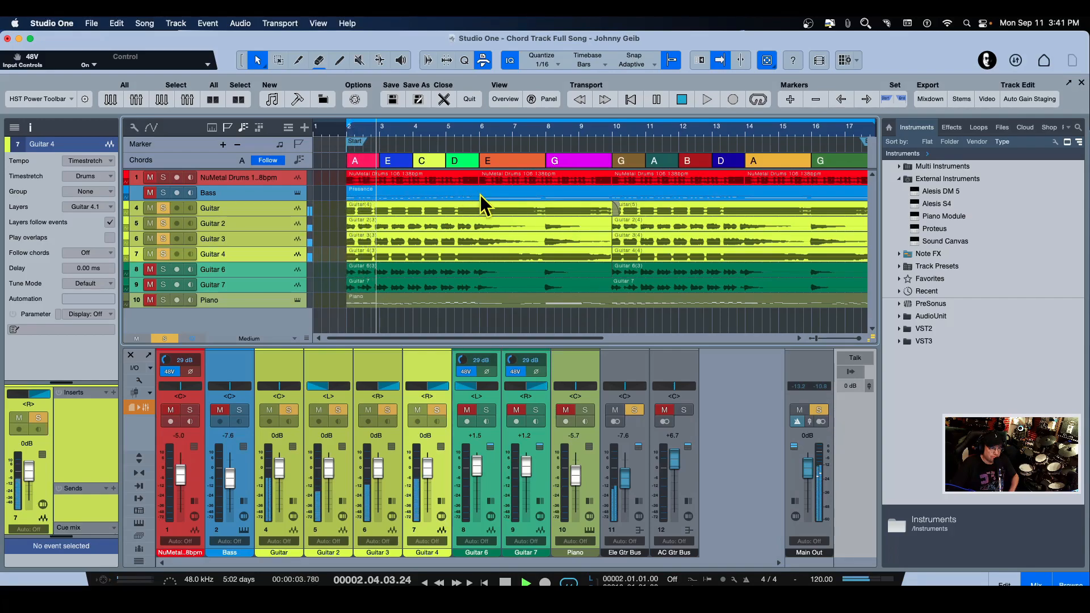
Stop playback and set the Guitar track's Follow Chords mode to Universal.
{"action": "key", "text": "space"}
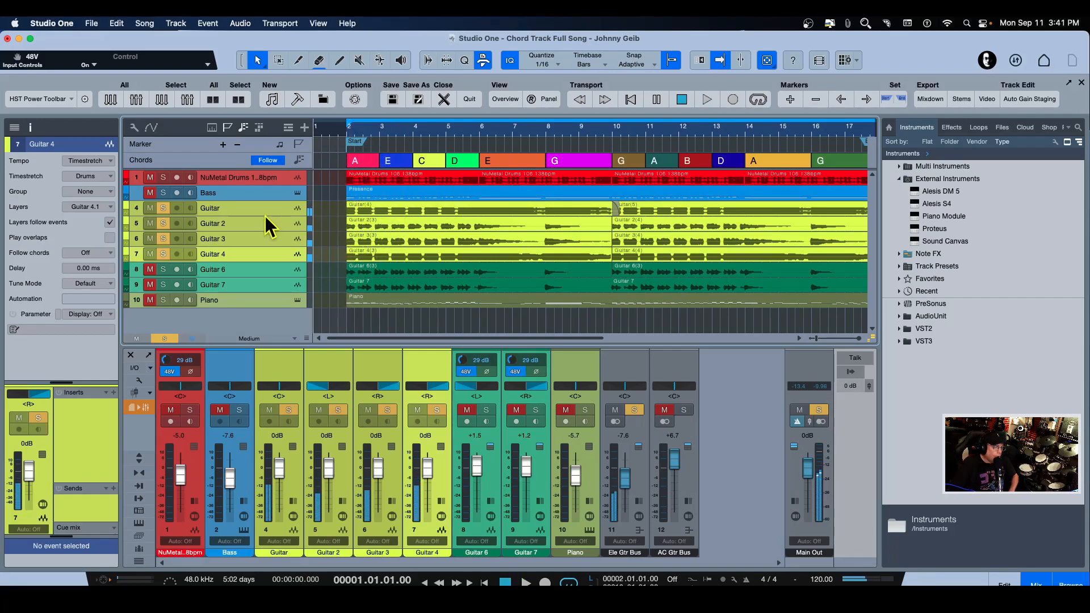
{"action": "left_click", "coordinate": [97, 253]}
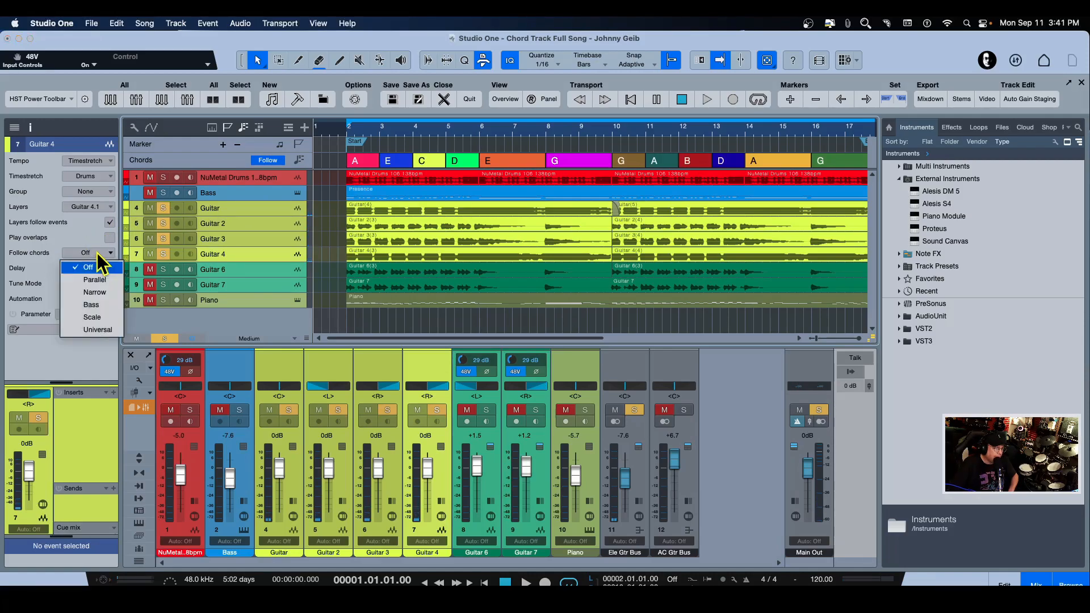
{"action": "left_click", "coordinate": [260, 210]}
{"action": "left_click", "coordinate": [258, 208]}
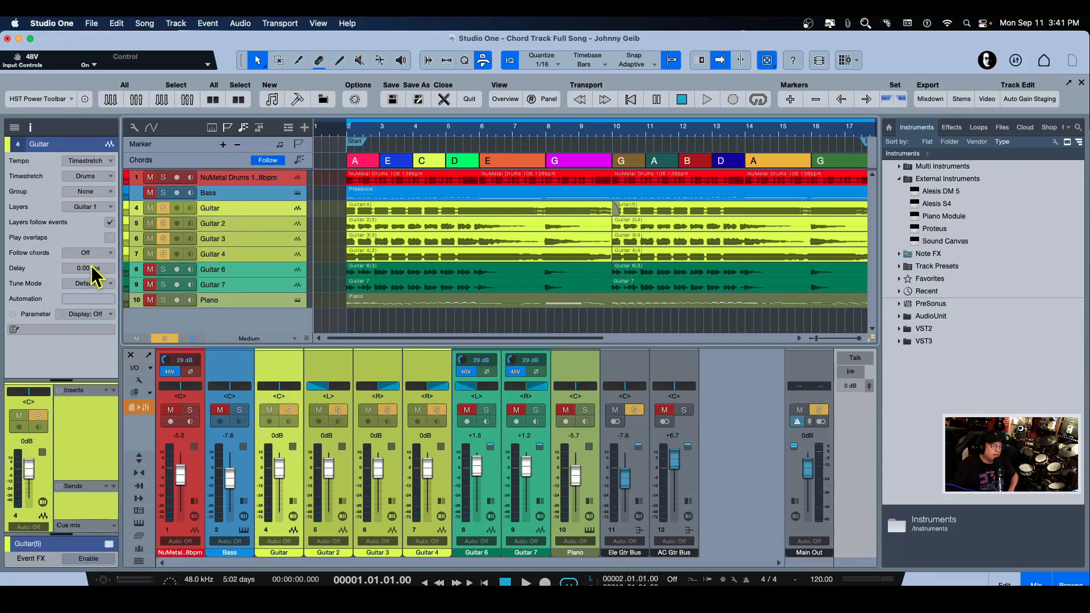
{"action": "left_click", "coordinate": [111, 239]}
{"action": "left_click", "coordinate": [111, 253]}
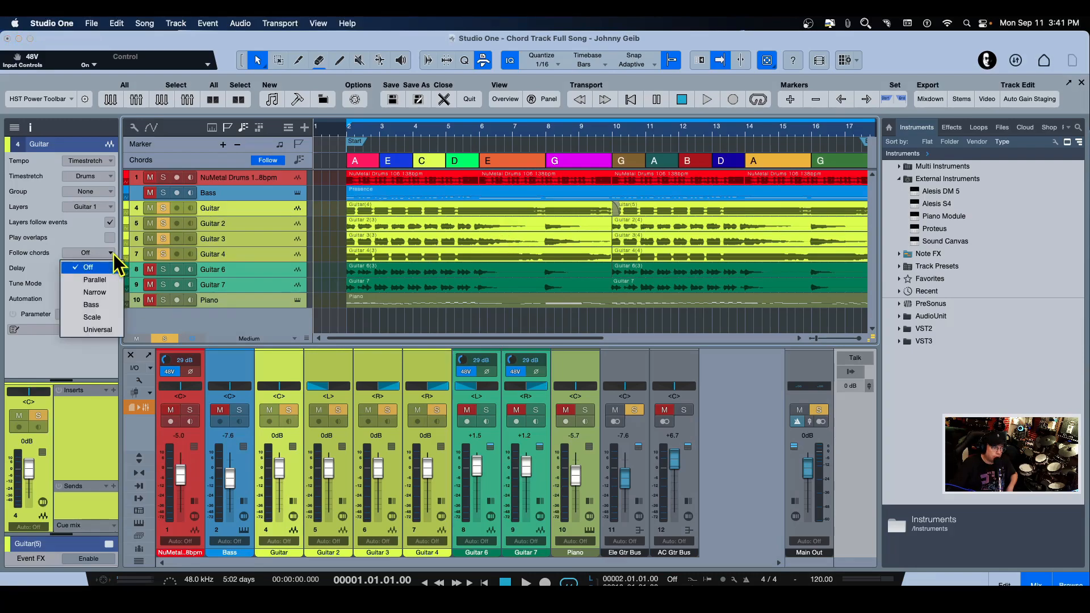
{"action": "left_click", "coordinate": [103, 317]}
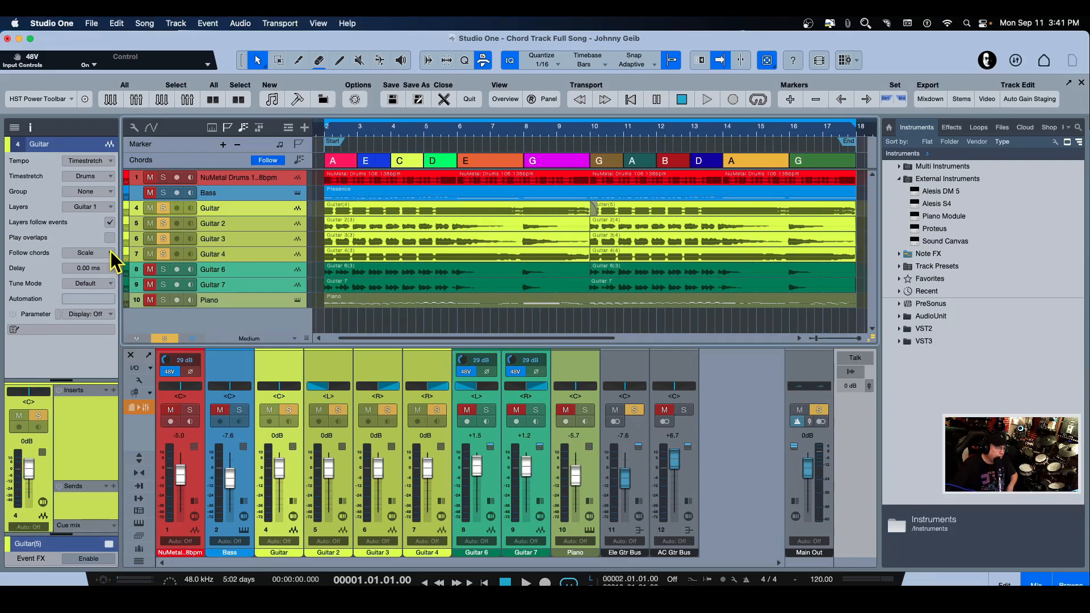
{"action": "left_click", "coordinate": [110, 251]}
{"action": "left_click", "coordinate": [105, 330]}
Set Follow Chords to Universal on the Guitar 2, Guitar 3 and Guitar 4 tracks.
{"action": "left_click", "coordinate": [222, 224]}
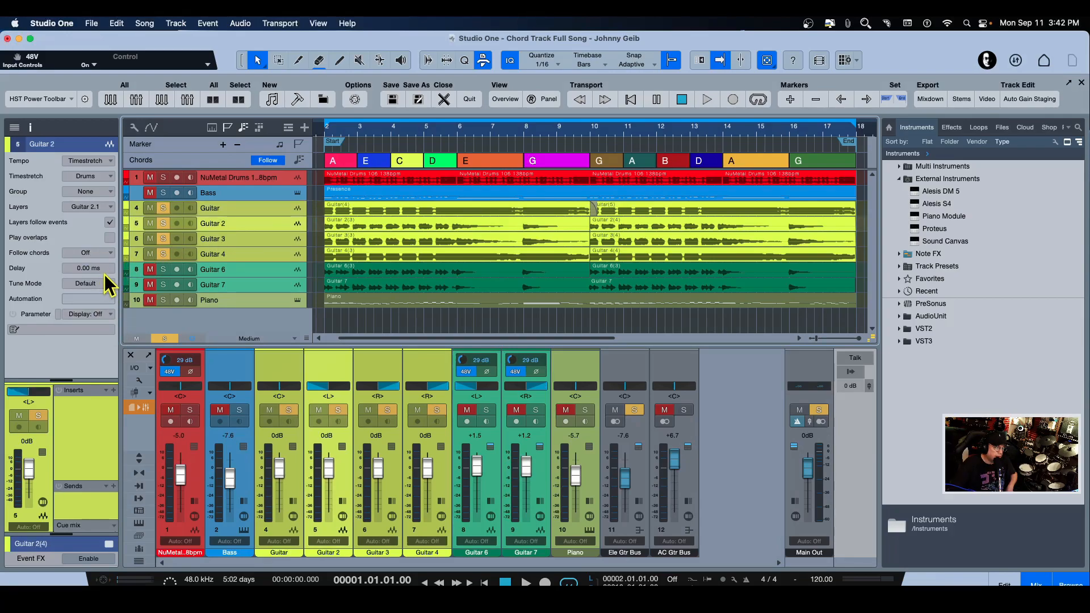
{"action": "left_click", "coordinate": [112, 256]}
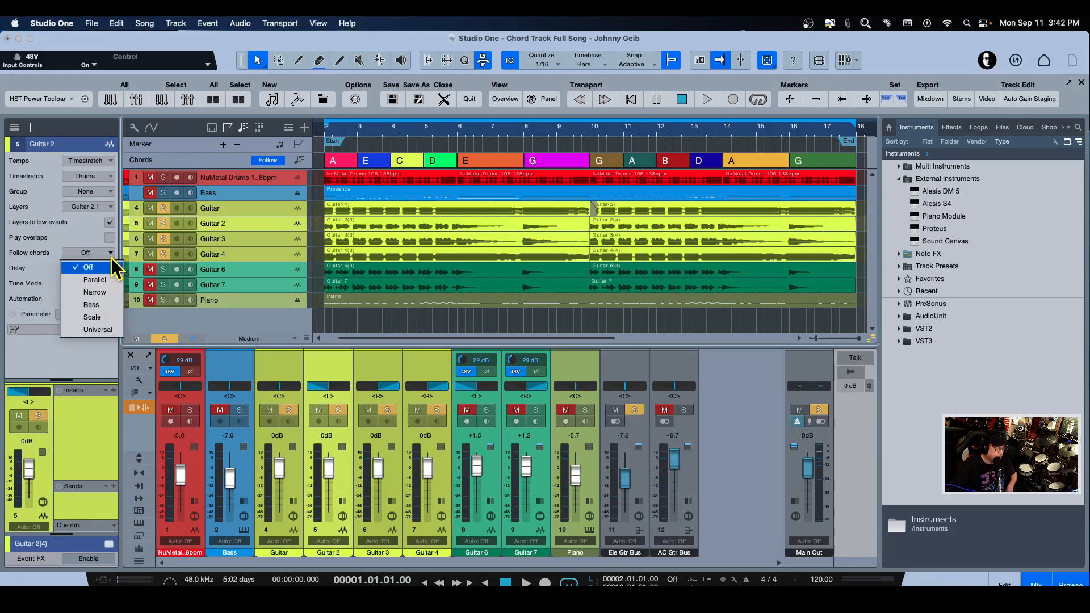
{"action": "left_click", "coordinate": [93, 332]}
{"action": "left_click", "coordinate": [243, 241]}
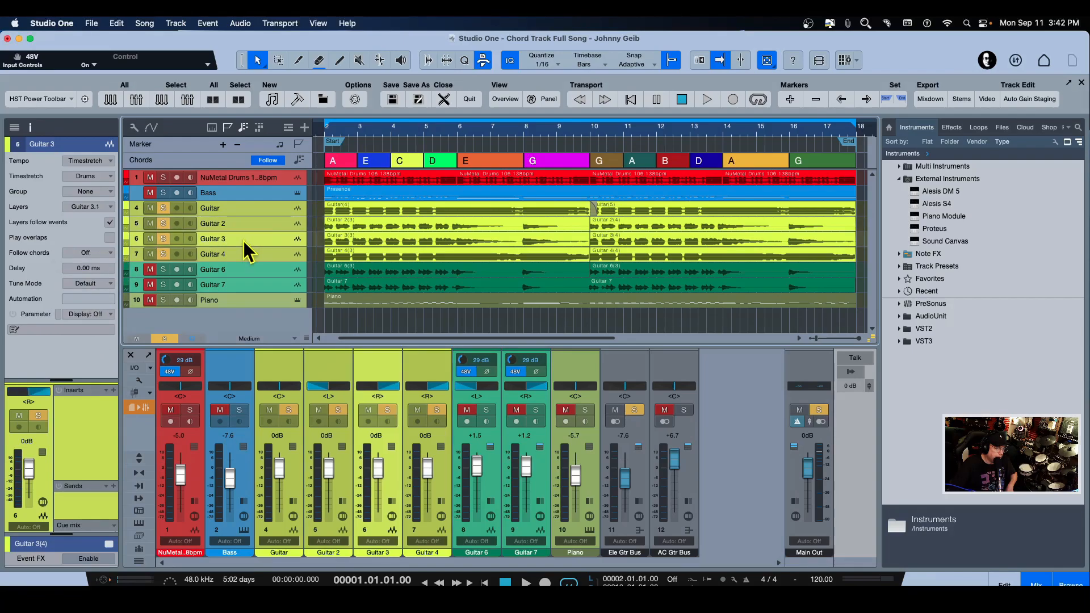
{"action": "left_click", "coordinate": [113, 255]}
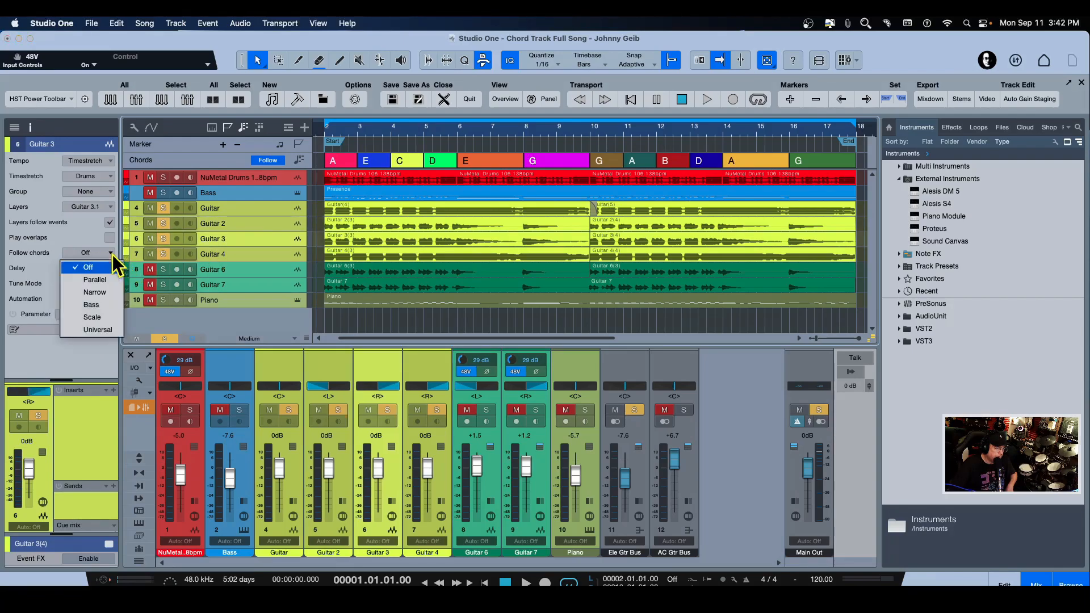
{"action": "left_click", "coordinate": [101, 330]}
{"action": "left_click", "coordinate": [247, 256]}
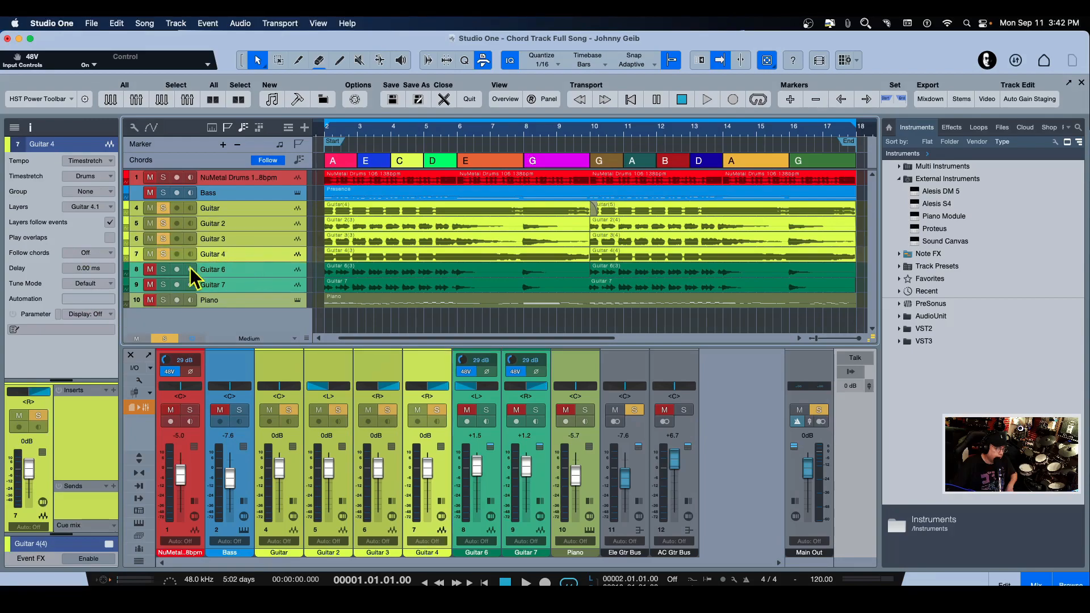
{"action": "left_click", "coordinate": [109, 254]}
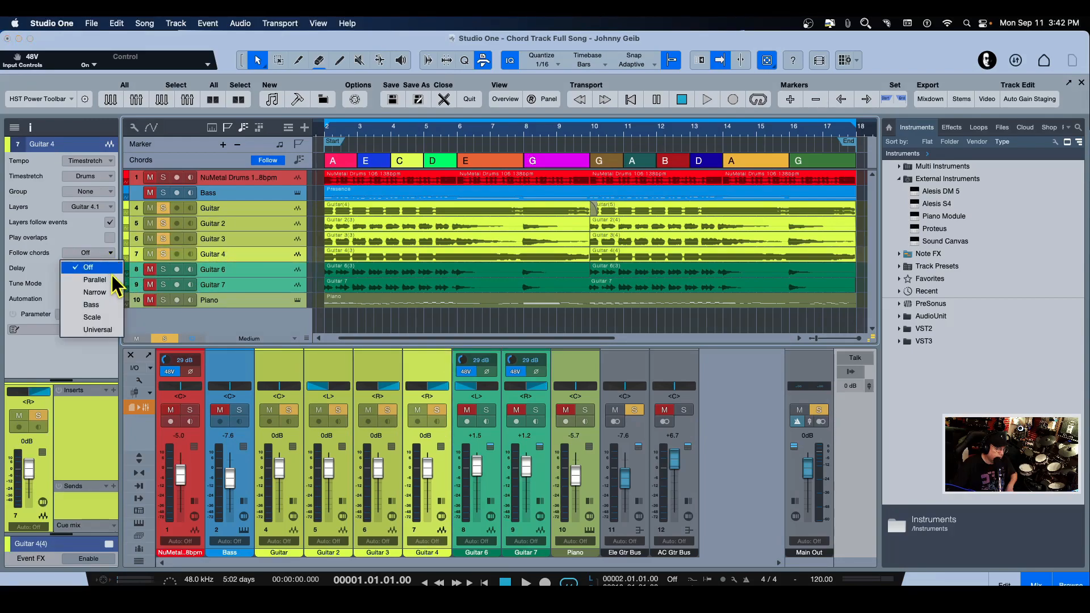
{"action": "left_click", "coordinate": [102, 329]}
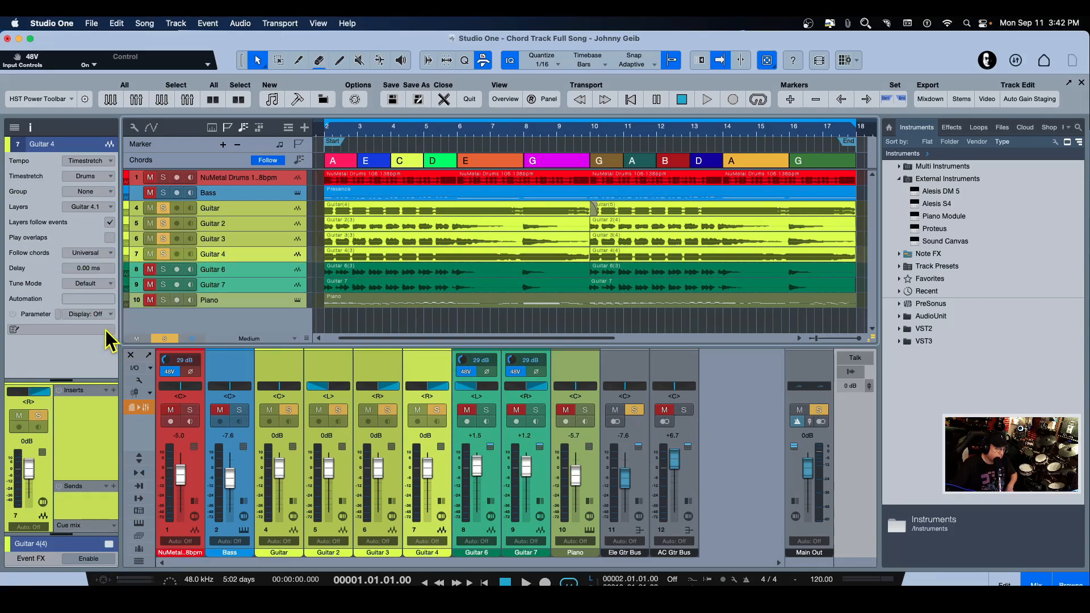
Play the four soloed guitar tracks from the song's start marker in Universal mode and stop.
{"action": "left_click", "coordinate": [327, 139]}
{"action": "key", "text": "space"}
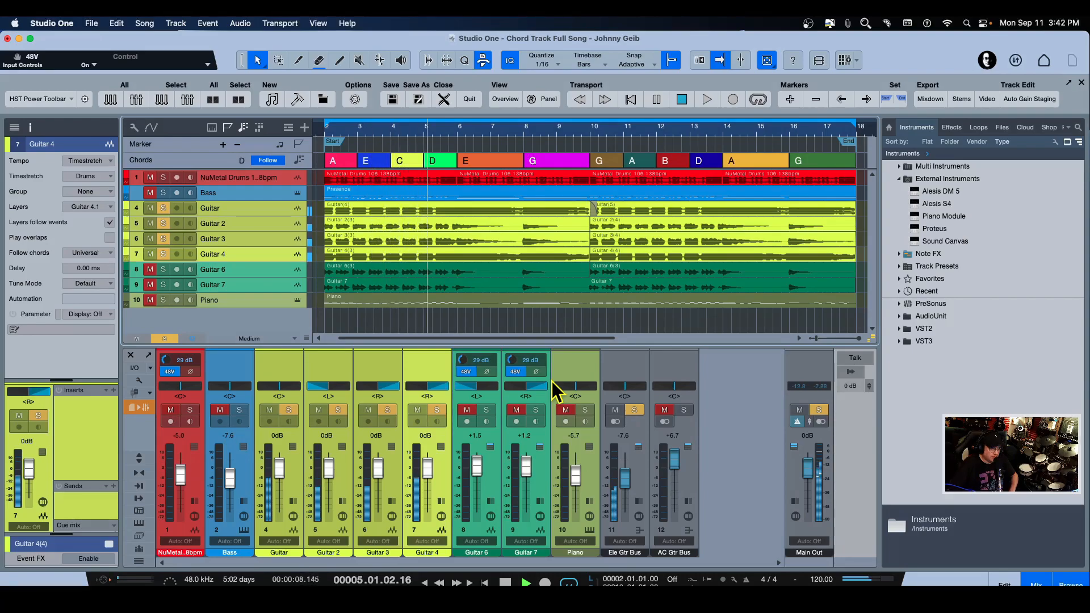
{"action": "key", "text": "space"}
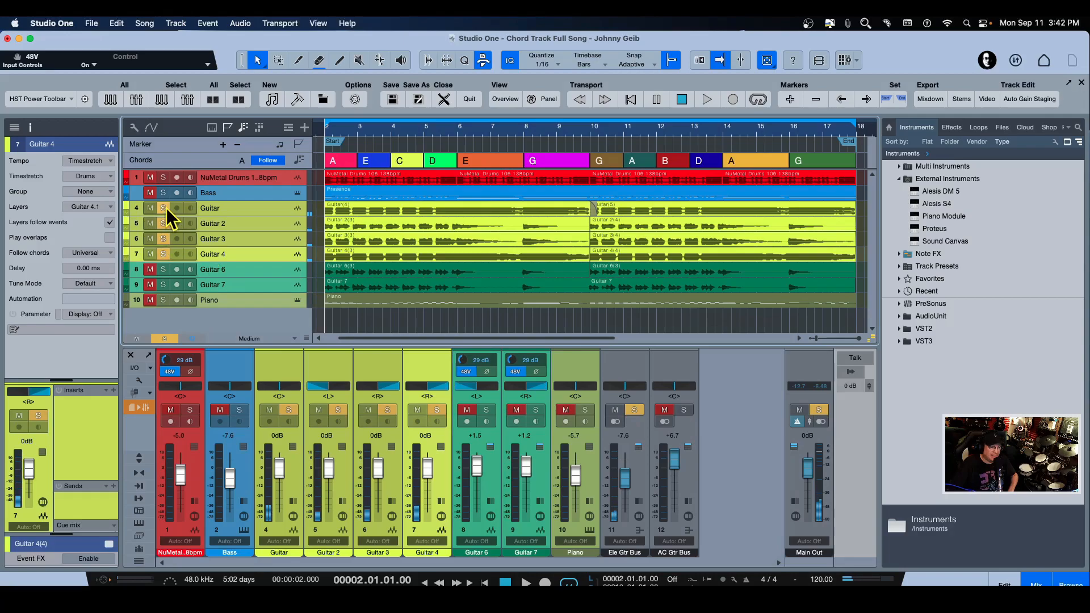
Unsolo the four guitar tracks and play the full mix with the guitars in Universal mode.
{"action": "left_click_drag", "start_coordinate": [167, 206], "coordinate": [161, 256]}
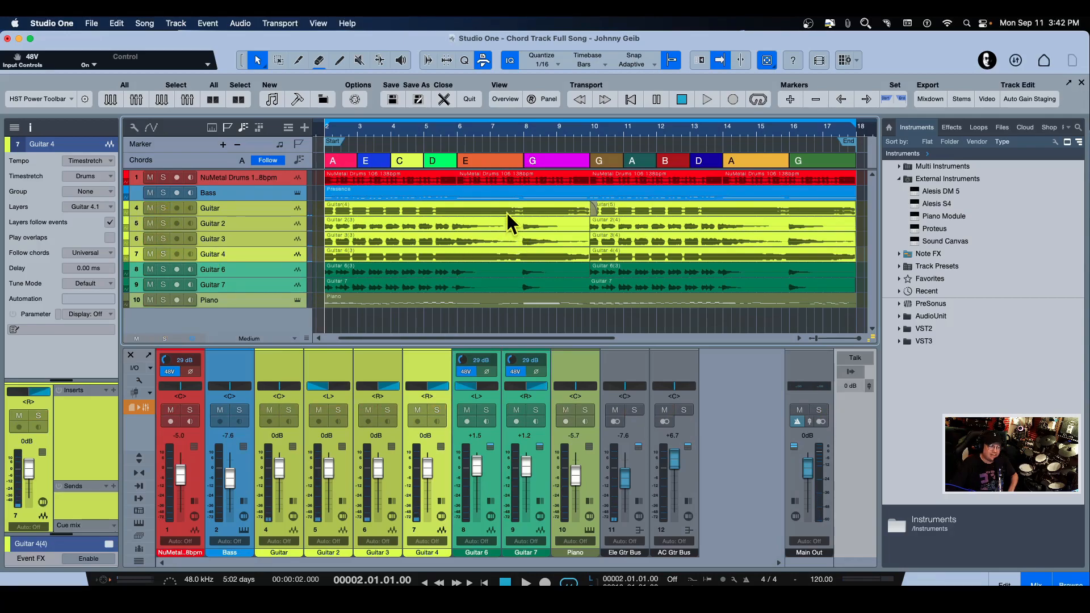
{"action": "key", "text": "space"}
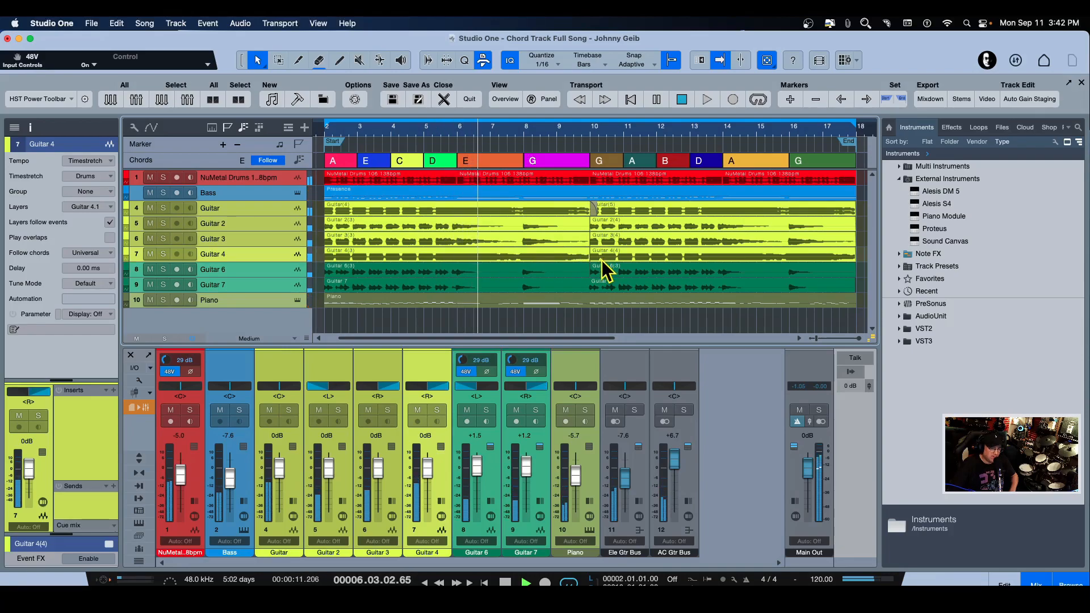
{"action": "key", "text": "space"}
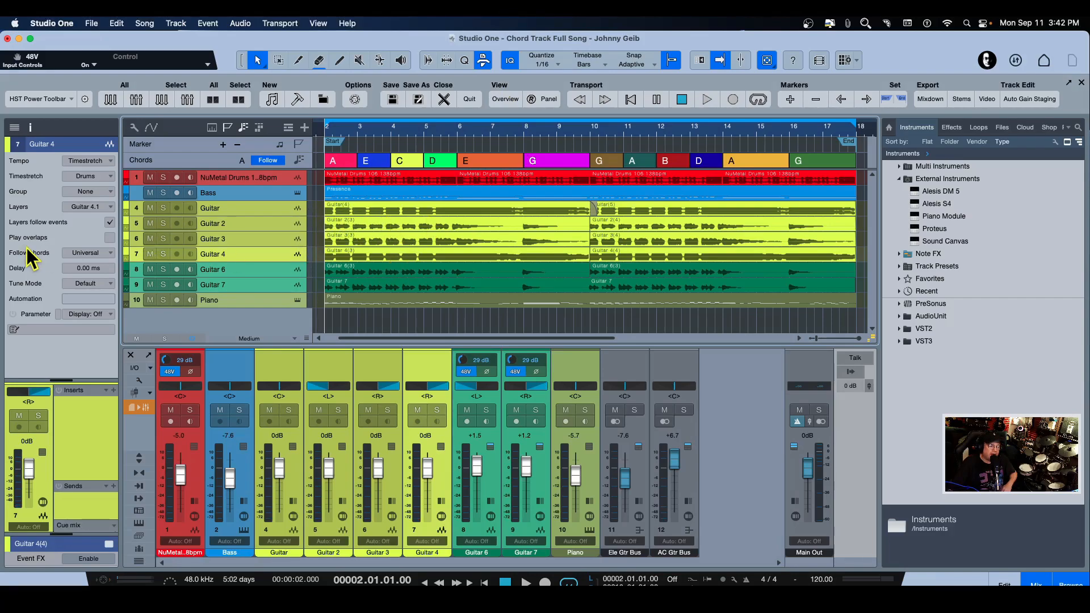
Set Follow Chords to Scale for all four guitar channels at once and check the mode on the individual tracks.
{"action": "left_click", "coordinate": [113, 253]}
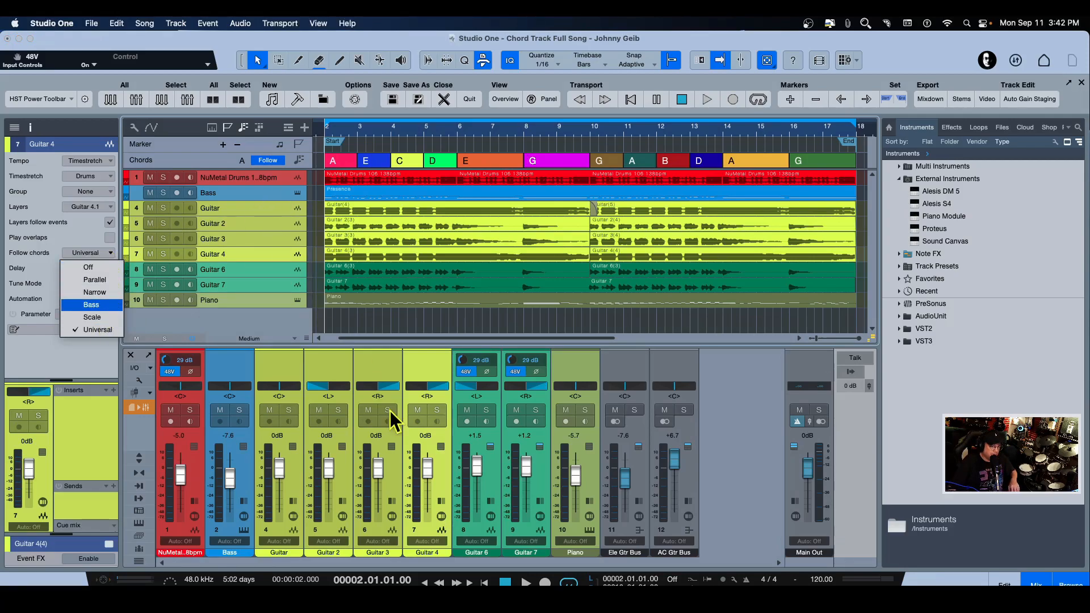
{"action": "left_click", "coordinate": [288, 366]}
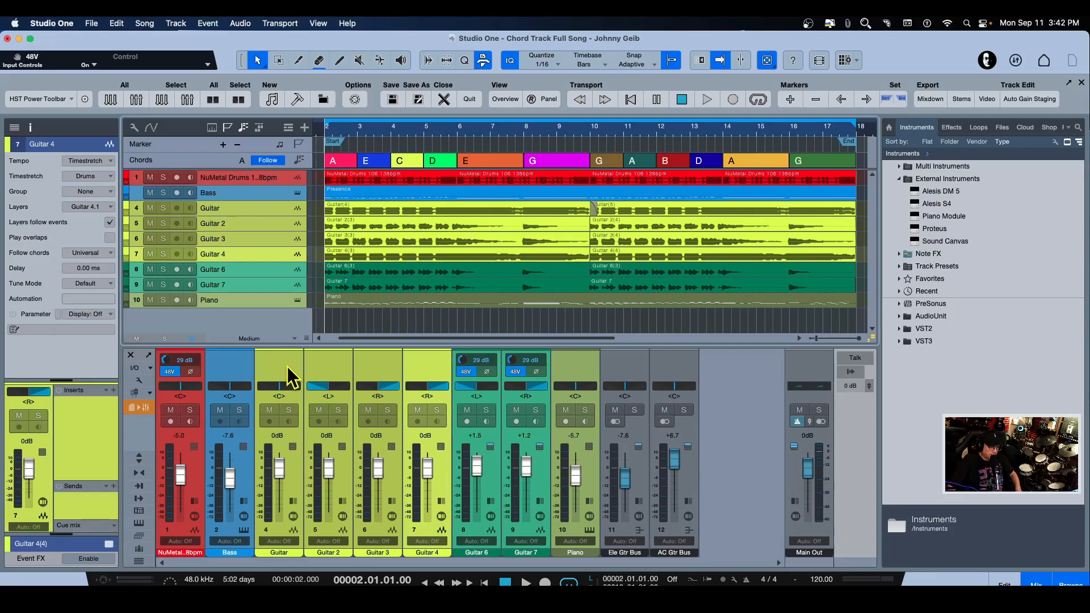
{"action": "left_click", "coordinate": [288, 366]}
{"action": "left_click", "coordinate": [335, 366]}
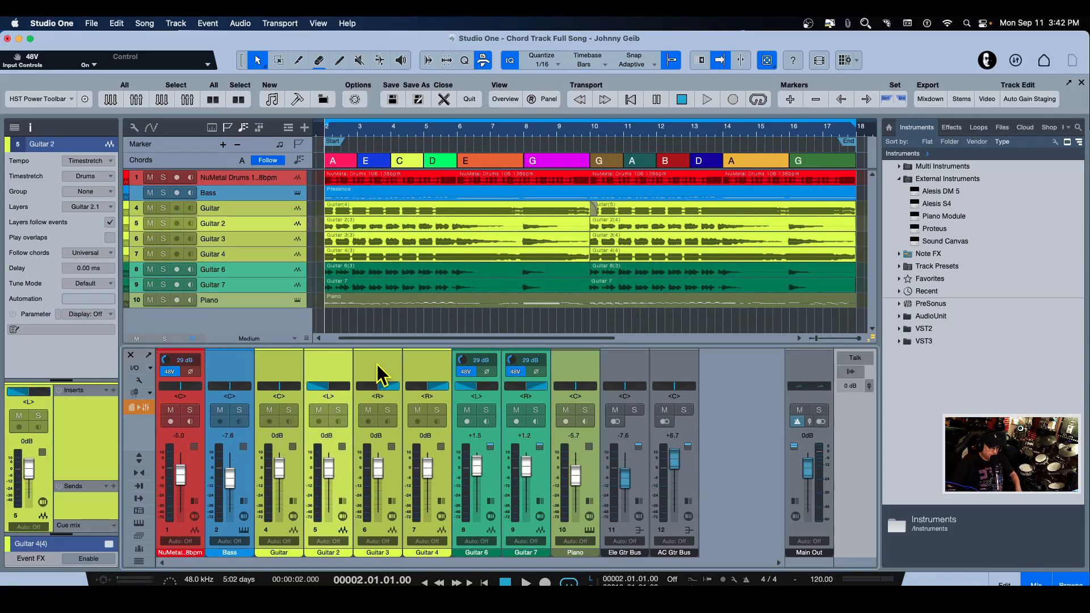
{"action": "left_click", "coordinate": [284, 359]}
{"action": "left_click", "coordinate": [325, 361]}
{"action": "left_click", "coordinate": [268, 363]}
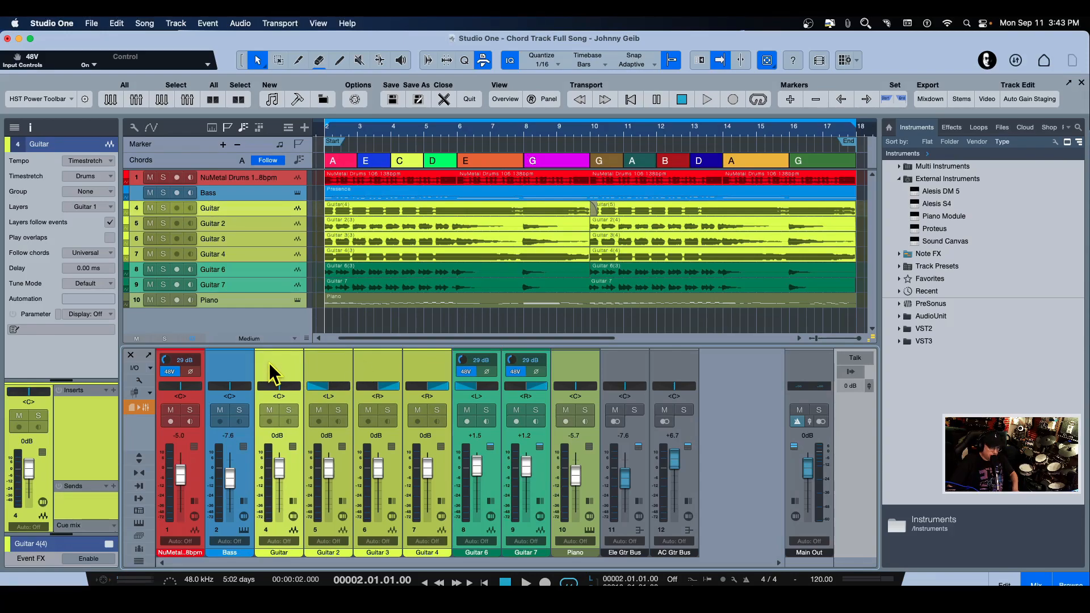
{"action": "left_click", "coordinate": [326, 366]}
{"action": "left_click", "coordinate": [375, 362]}
{"action": "left_click", "coordinate": [421, 363]}
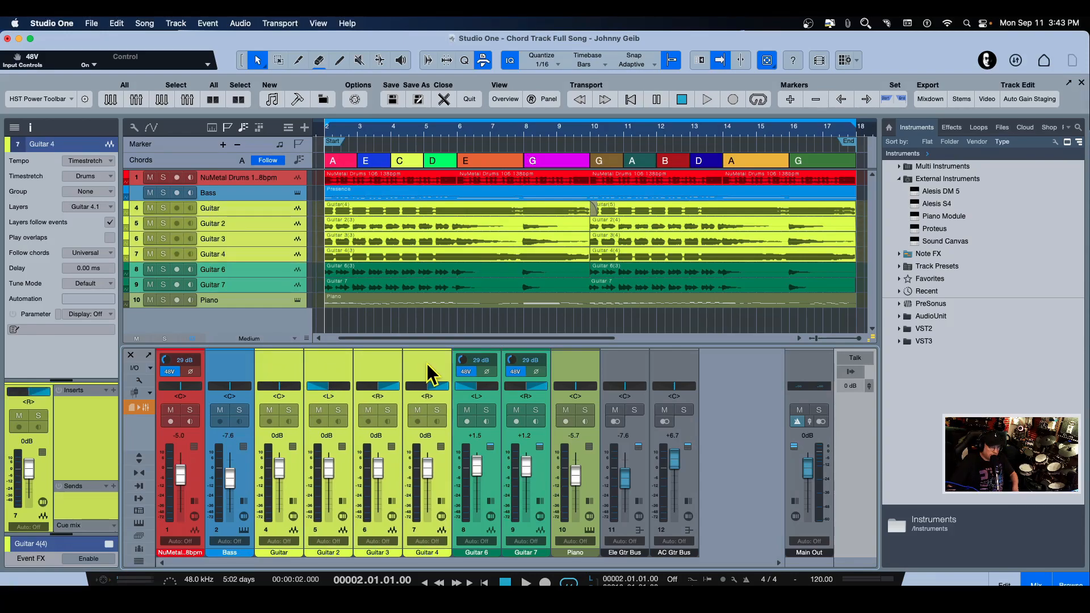
{"action": "left_click", "coordinate": [112, 254]}
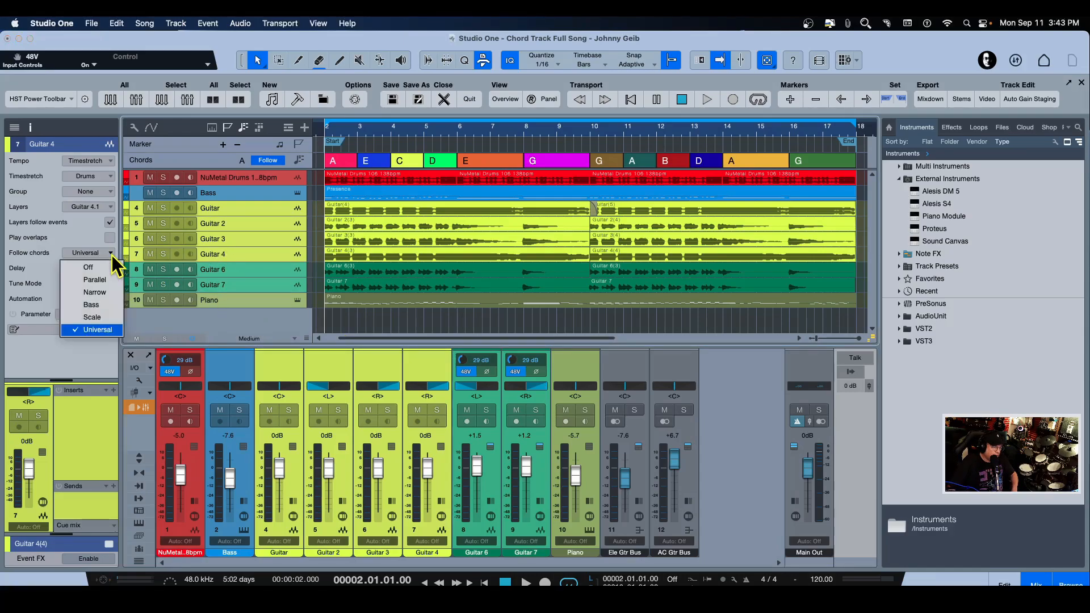
{"action": "left_click", "coordinate": [93, 317]}
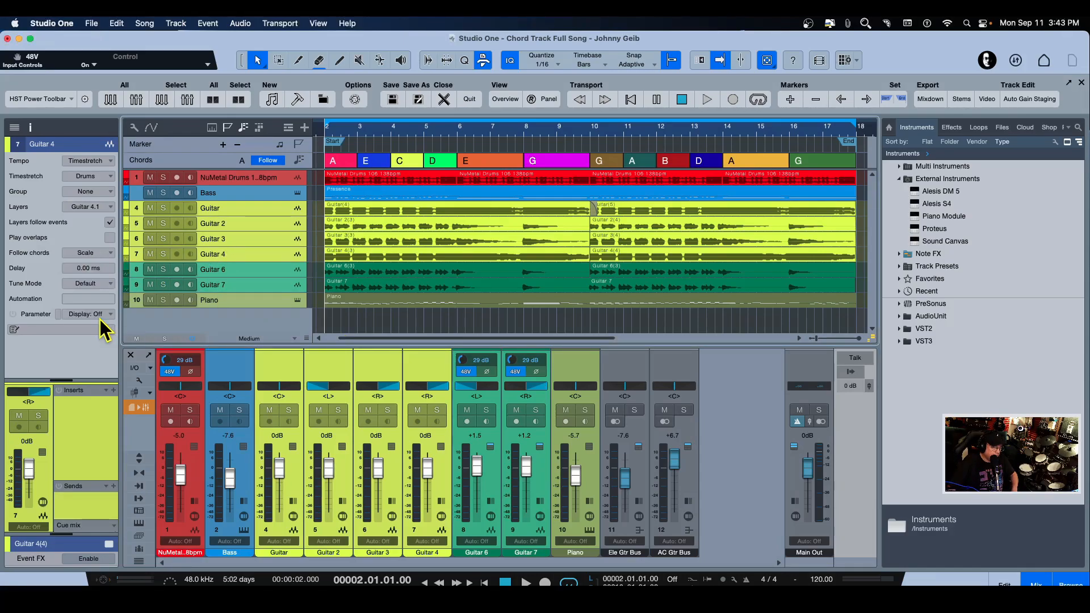
{"action": "left_click", "coordinate": [258, 237]}
{"action": "left_click", "coordinate": [263, 226]}
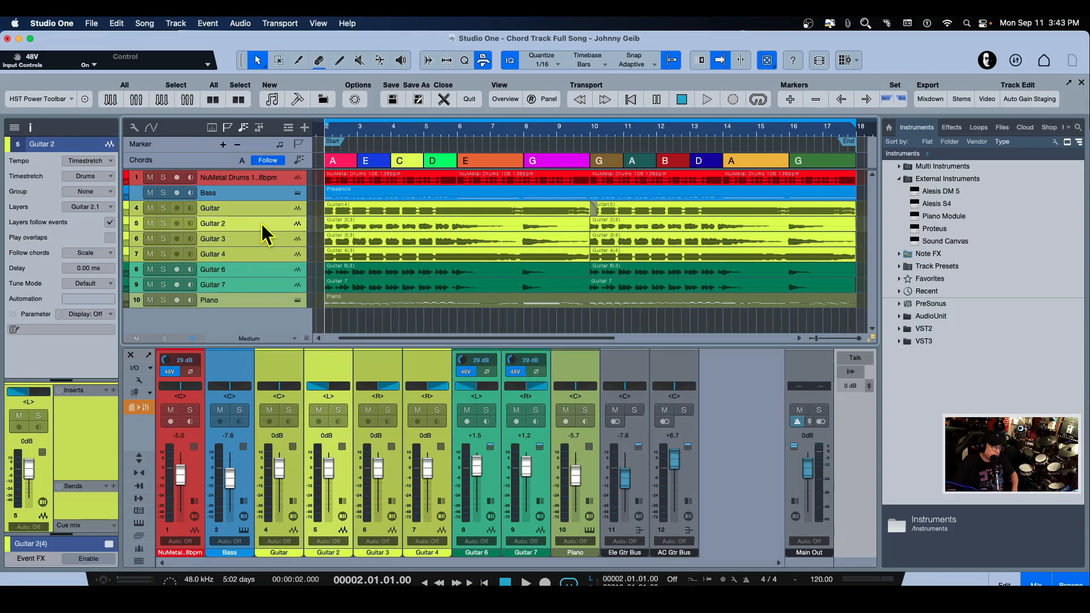
{"action": "left_click", "coordinate": [264, 207]}
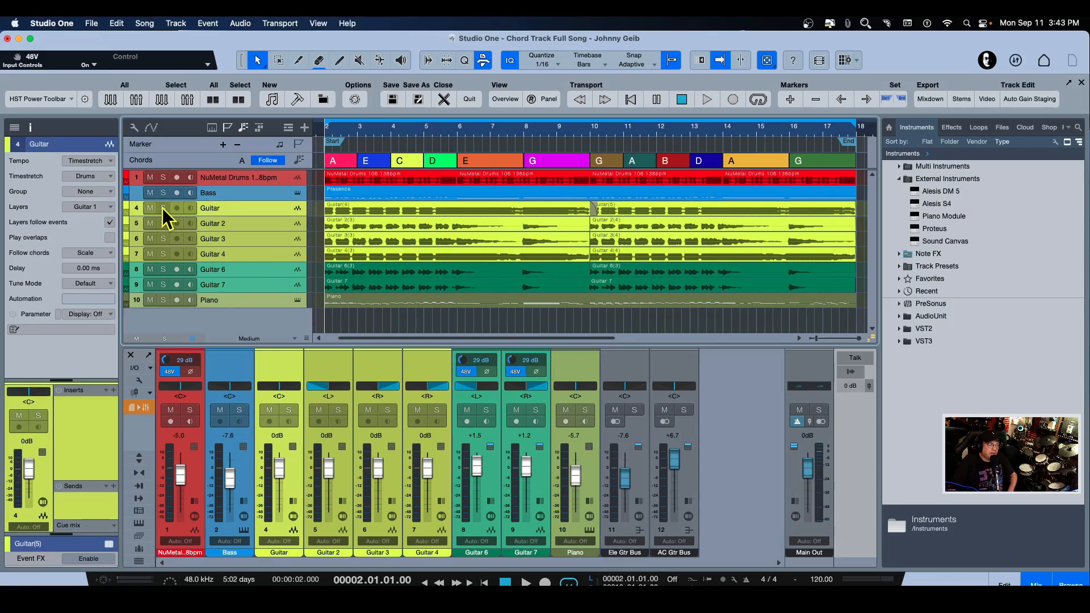
Solo the four guitar tracks and play them with Follow Chords in Scale mode.
{"action": "left_click_drag", "start_coordinate": [163, 208], "coordinate": [161, 254]}
{"action": "key", "text": "space"}
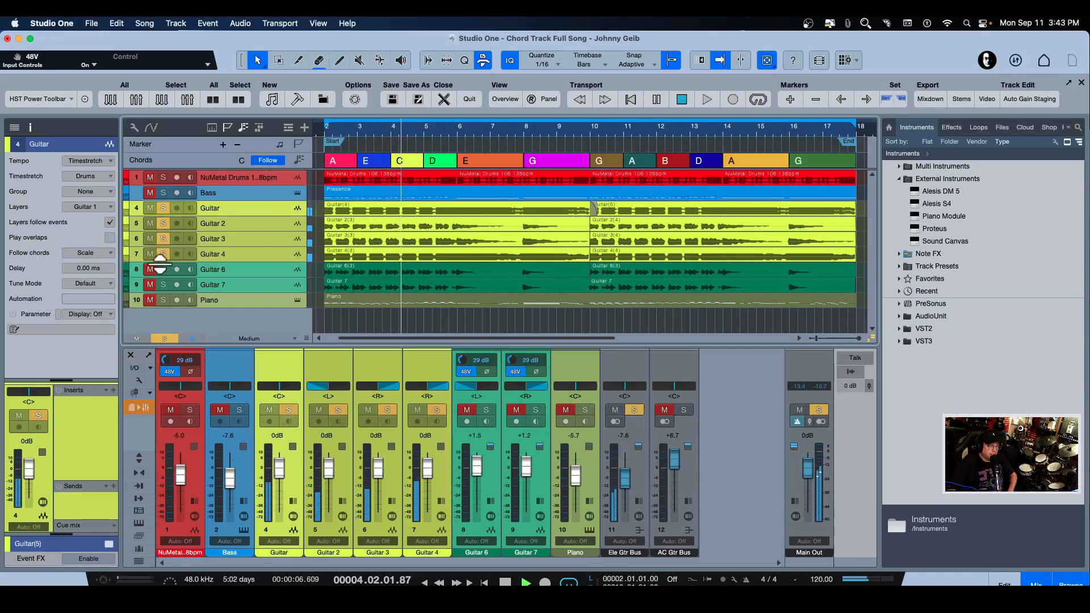
{"action": "key", "text": "space"}
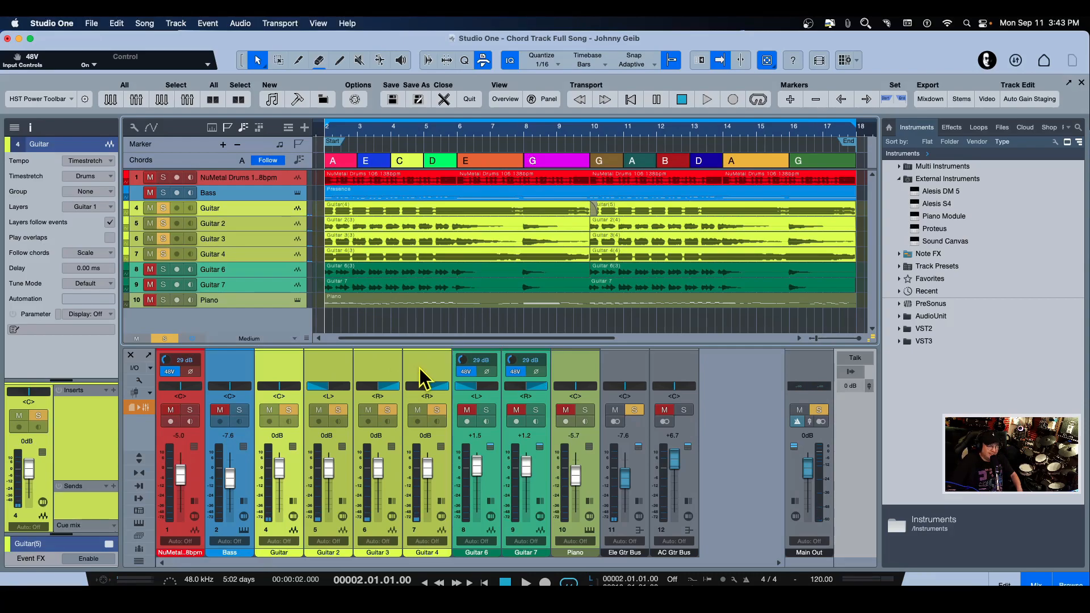
Set Follow Chords to Narrow for all four guitar channels together and check the mode on Guitar 2, Guitar and Guitar 3.
{"action": "left_click", "coordinate": [396, 376]}
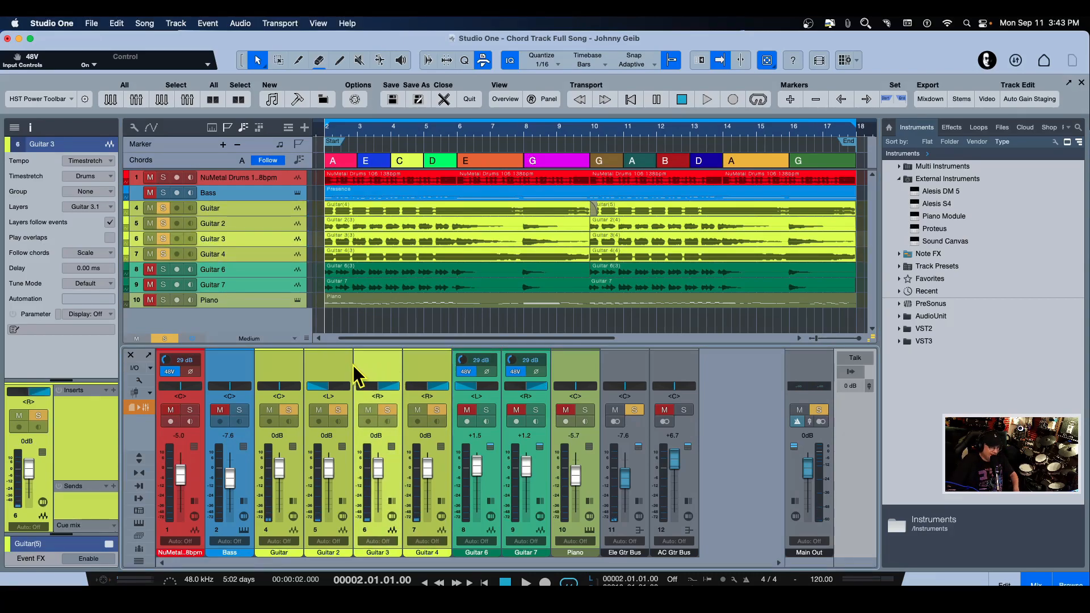
{"action": "left_click_drag", "start_coordinate": [355, 374], "coordinate": [318, 377]}
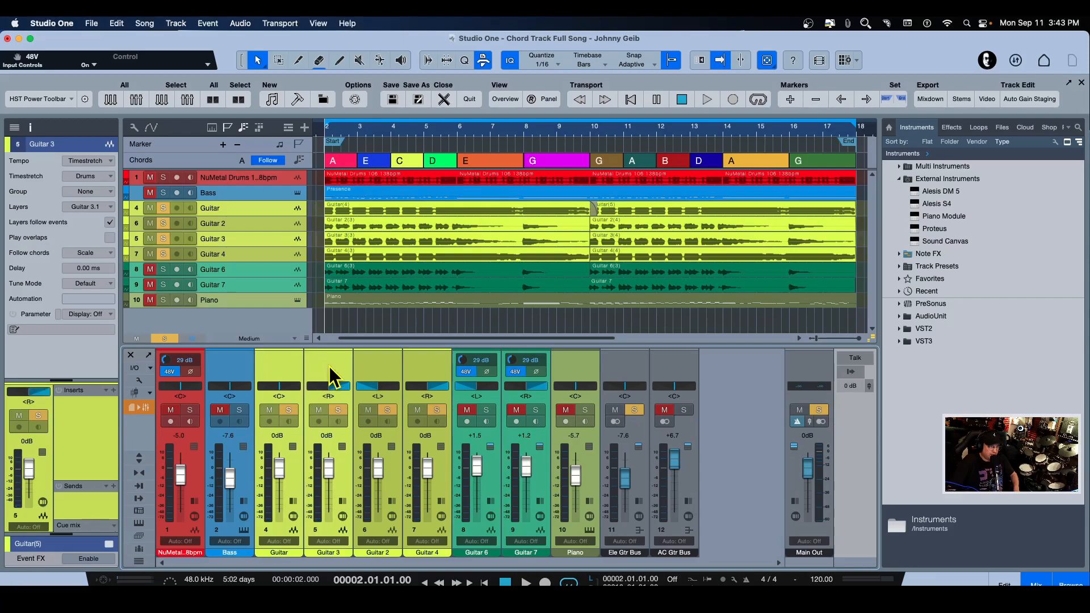
{"action": "left_click", "coordinate": [396, 366]}
{"action": "left_click", "coordinate": [414, 364]}
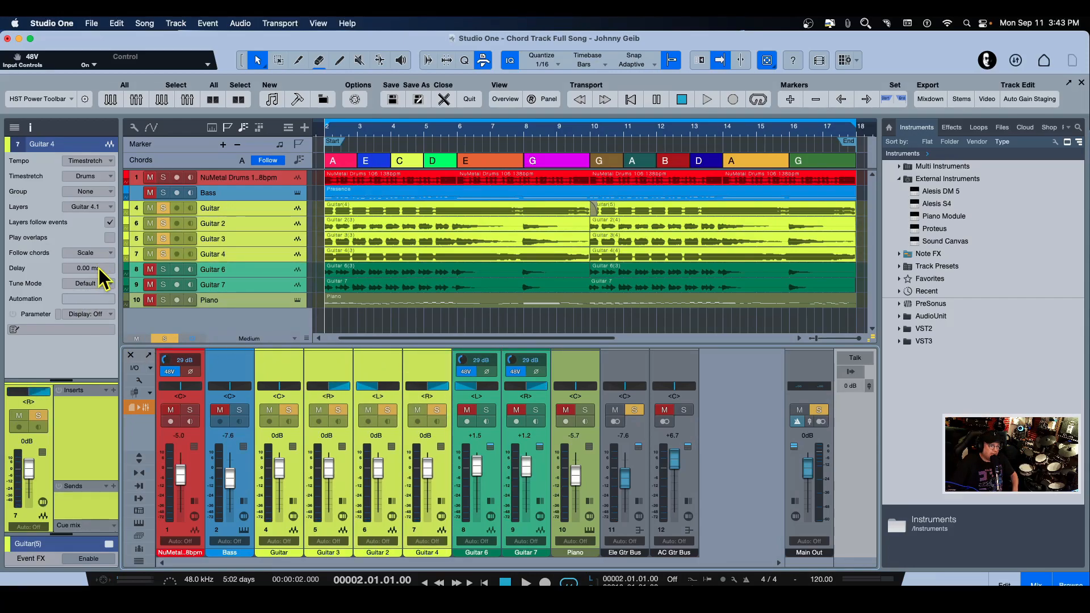
{"action": "left_click", "coordinate": [107, 252]}
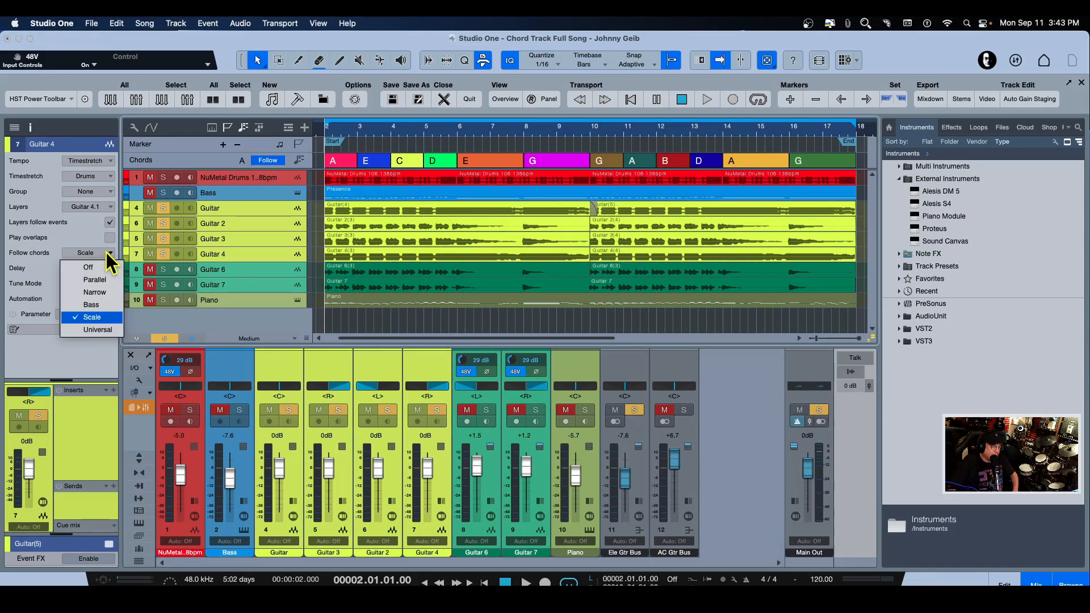
{"action": "left_click", "coordinate": [94, 291]}
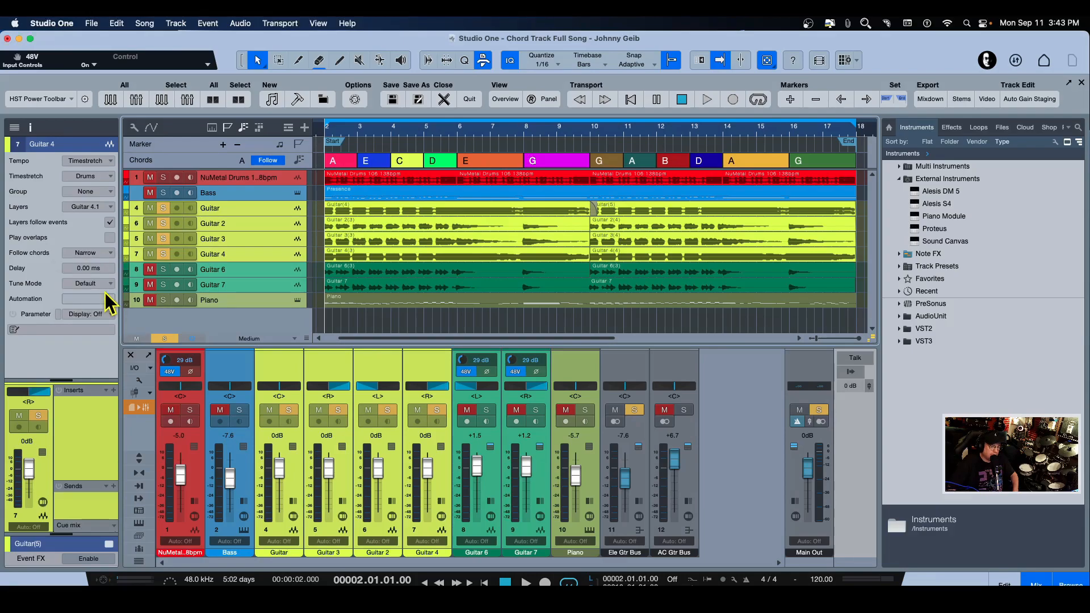
{"action": "left_click", "coordinate": [253, 218]}
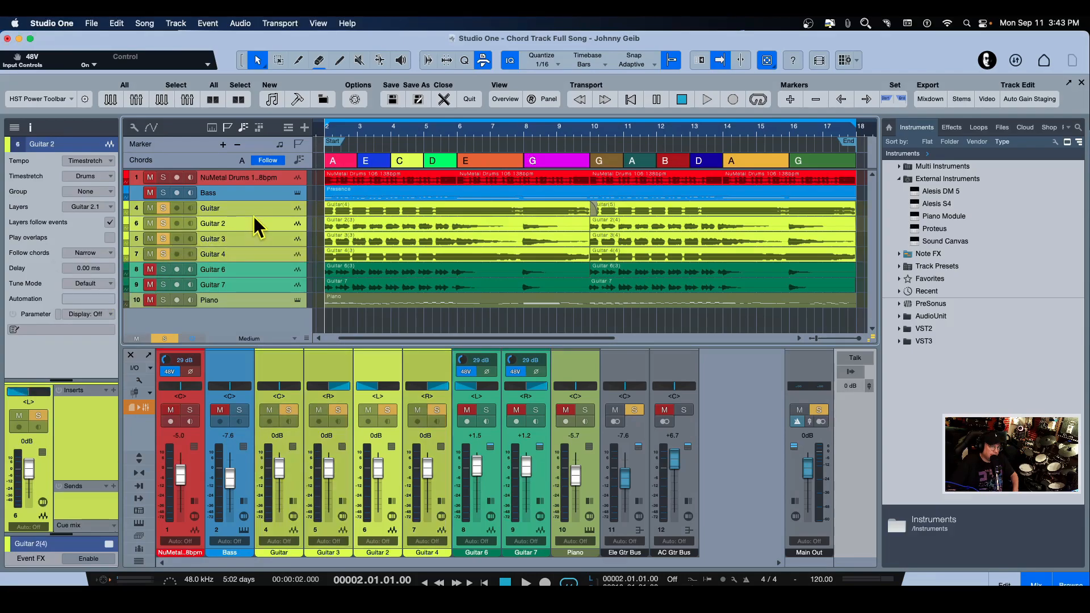
{"action": "left_click", "coordinate": [256, 210]}
{"action": "left_click", "coordinate": [247, 240]}
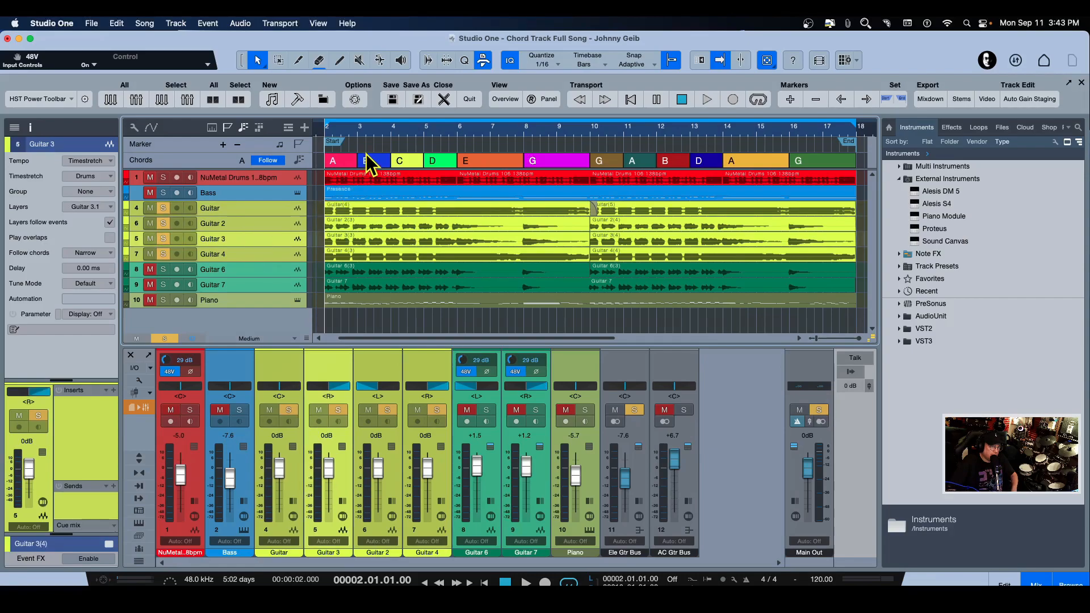
Play the four soloed guitar tracks with Follow Chords in Narrow mode.
{"action": "key", "text": "space"}
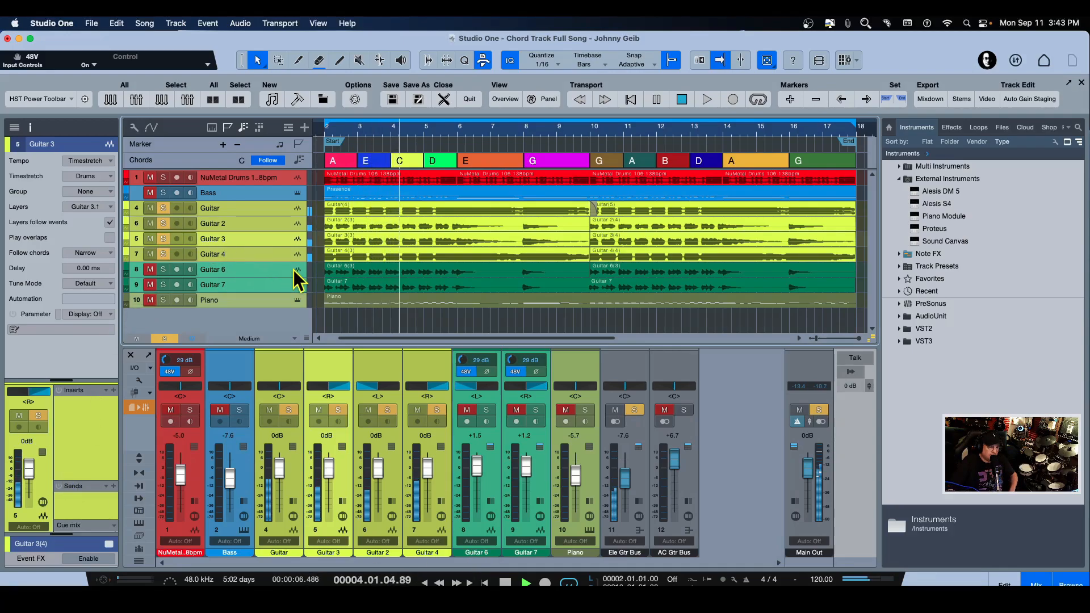
{"action": "key", "text": "space"}
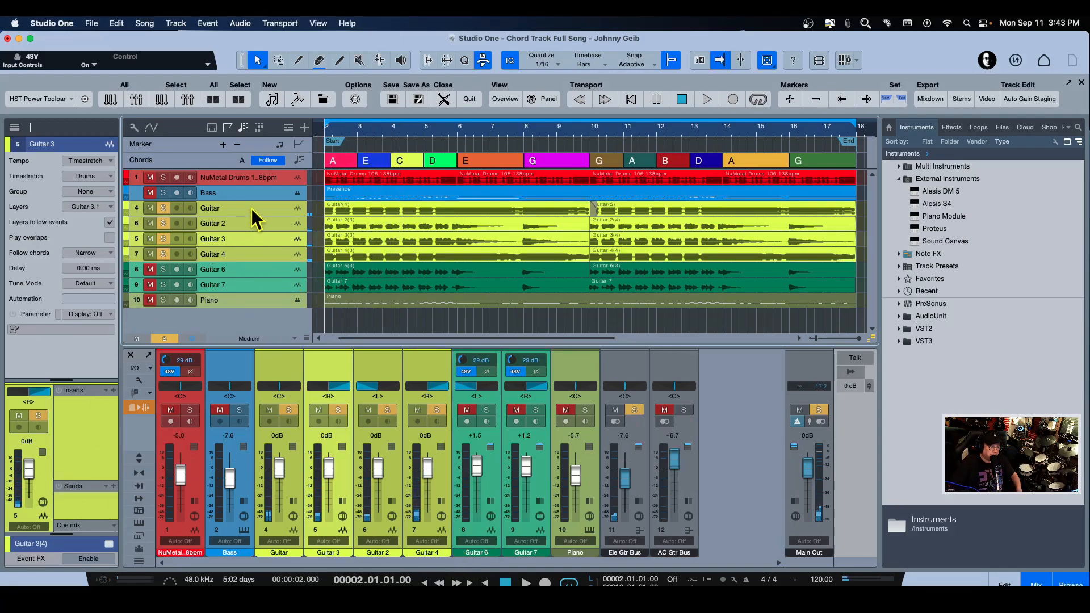
{"action": "left_click", "coordinate": [277, 375]}
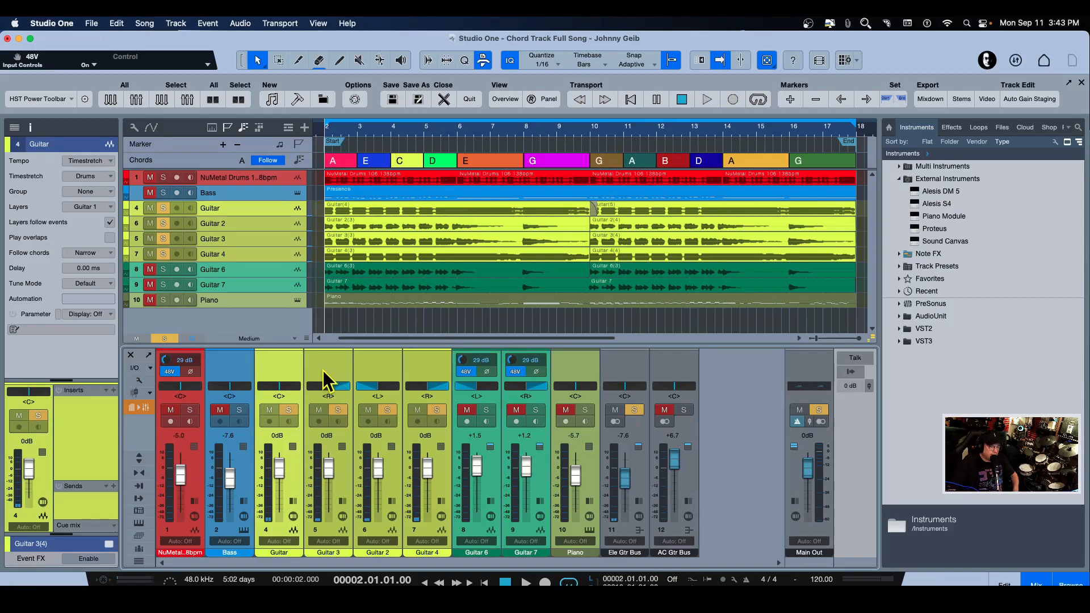
{"action": "left_click", "coordinate": [324, 376]}
{"action": "left_click", "coordinate": [287, 377]}
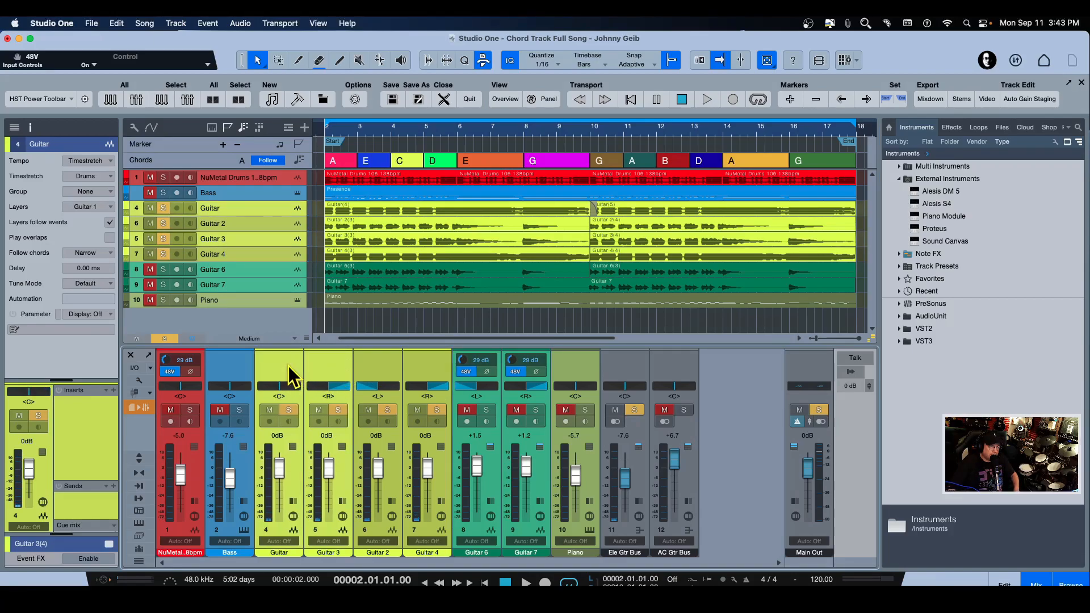
{"action": "left_click", "coordinate": [360, 373]}
{"action": "left_click", "coordinate": [420, 373]}
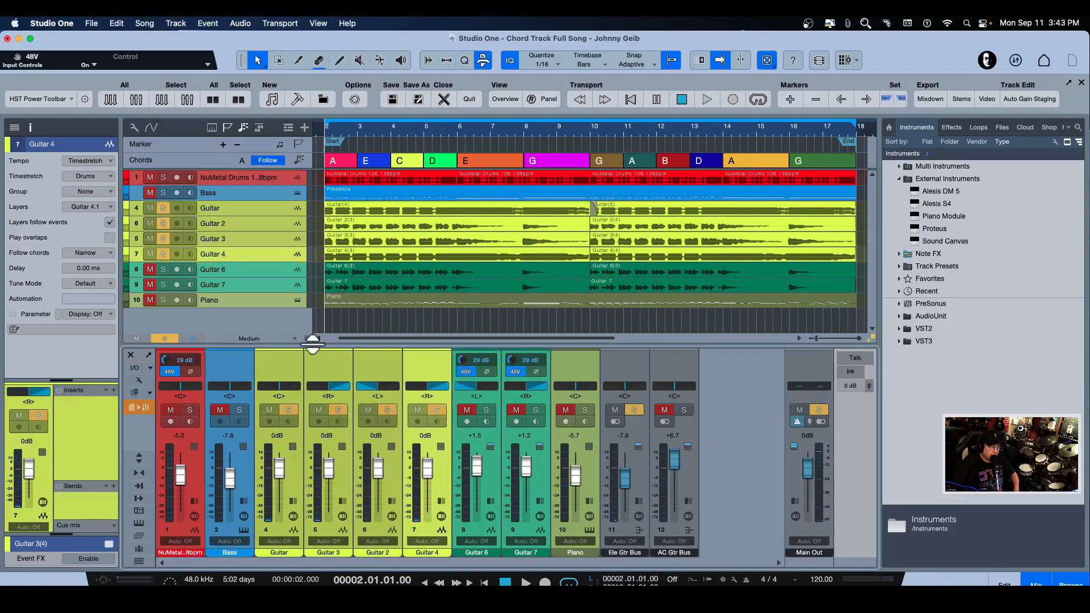
{"action": "left_click", "coordinate": [282, 376]}
{"action": "left_click", "coordinate": [327, 367]}
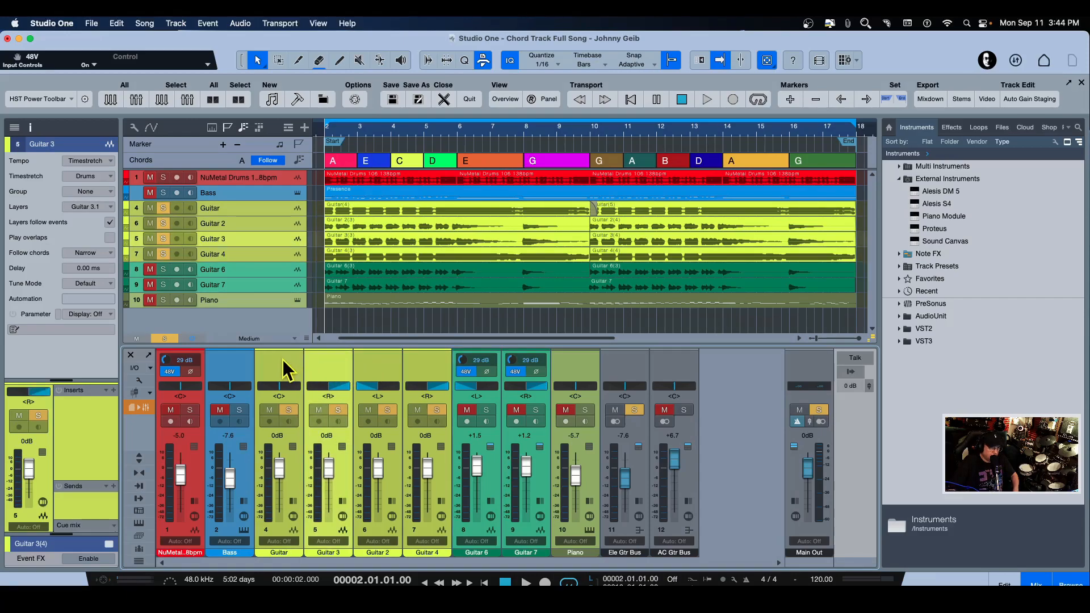
Set Follow Chords to Parallel for all four yellow guitar channels at once.
{"action": "left_click", "coordinate": [282, 359]}
{"action": "left_click", "coordinate": [335, 360]}
{"action": "left_click", "coordinate": [380, 363]}
{"action": "left_click", "coordinate": [426, 358]}
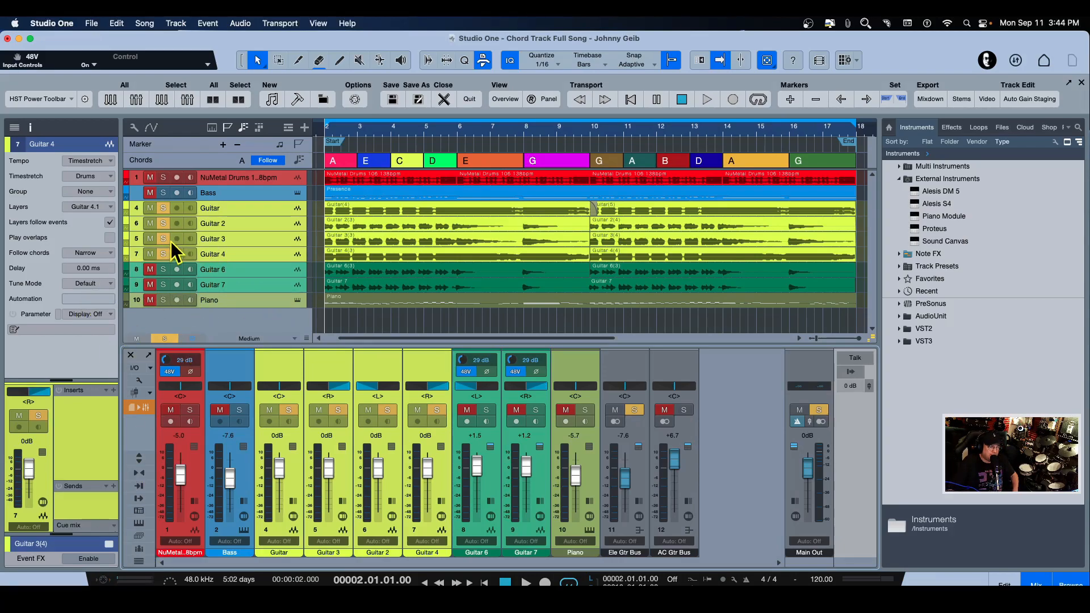
{"action": "left_click", "coordinate": [95, 254]}
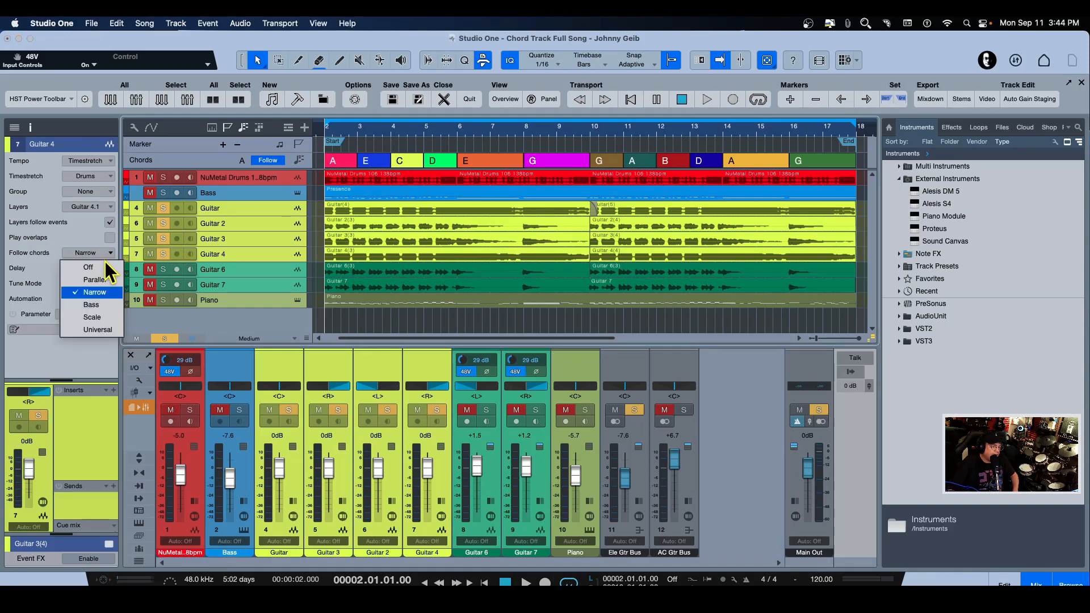
{"action": "left_click", "coordinate": [100, 278]}
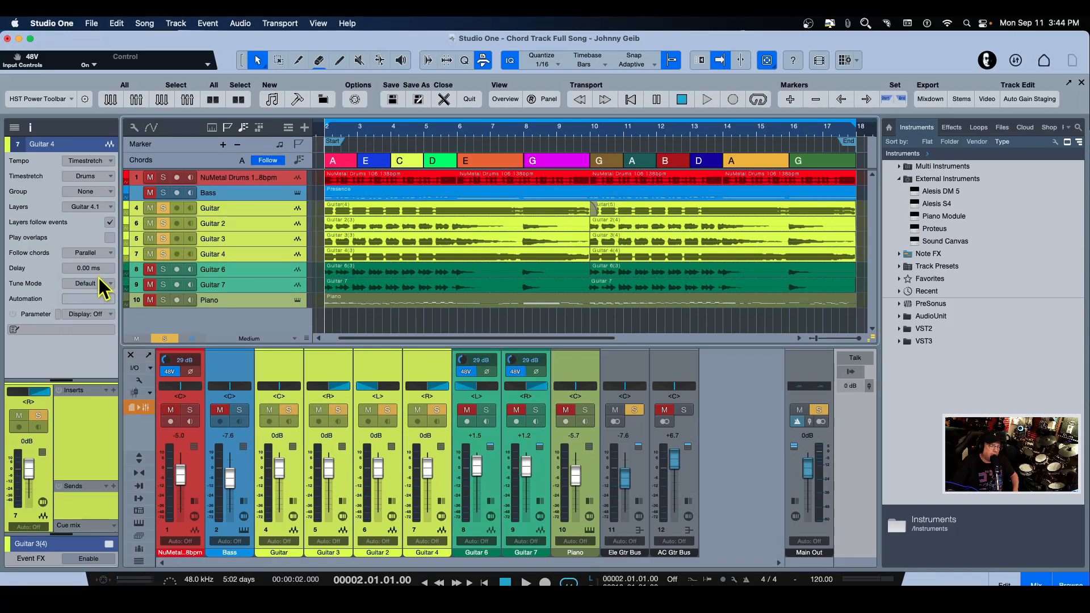
Check the Follow Chords mode on Guitar, Guitar 2 and Guitar 3, and play the soloed guitars in Parallel mode.
{"action": "left_click", "coordinate": [253, 210]}
{"action": "left_click", "coordinate": [250, 226]}
{"action": "left_click", "coordinate": [248, 234]}
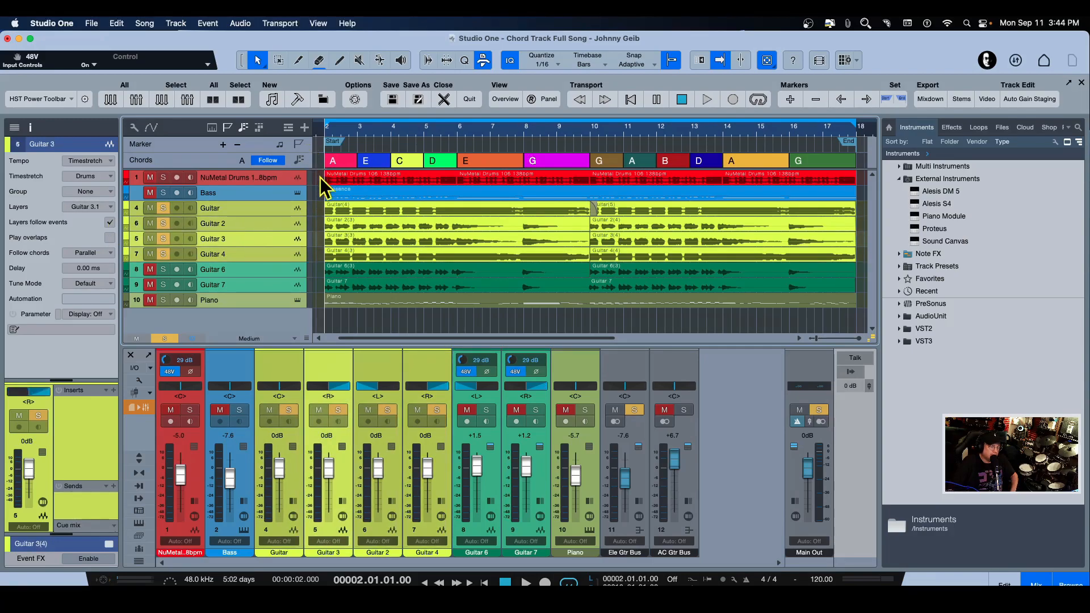
{"action": "key", "text": "space"}
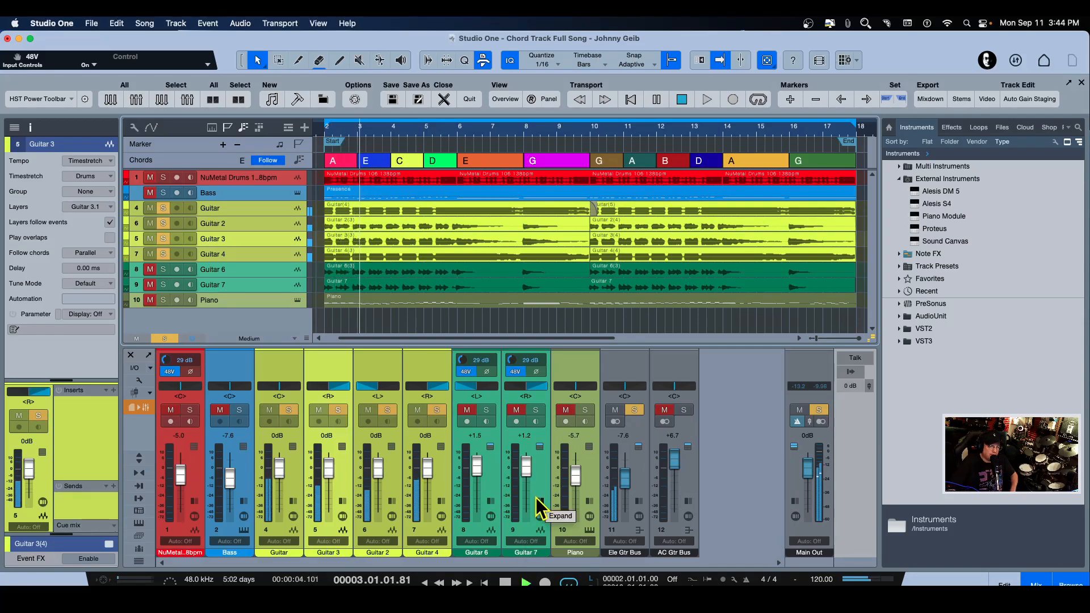
{"action": "left_click", "coordinate": [504, 580]}
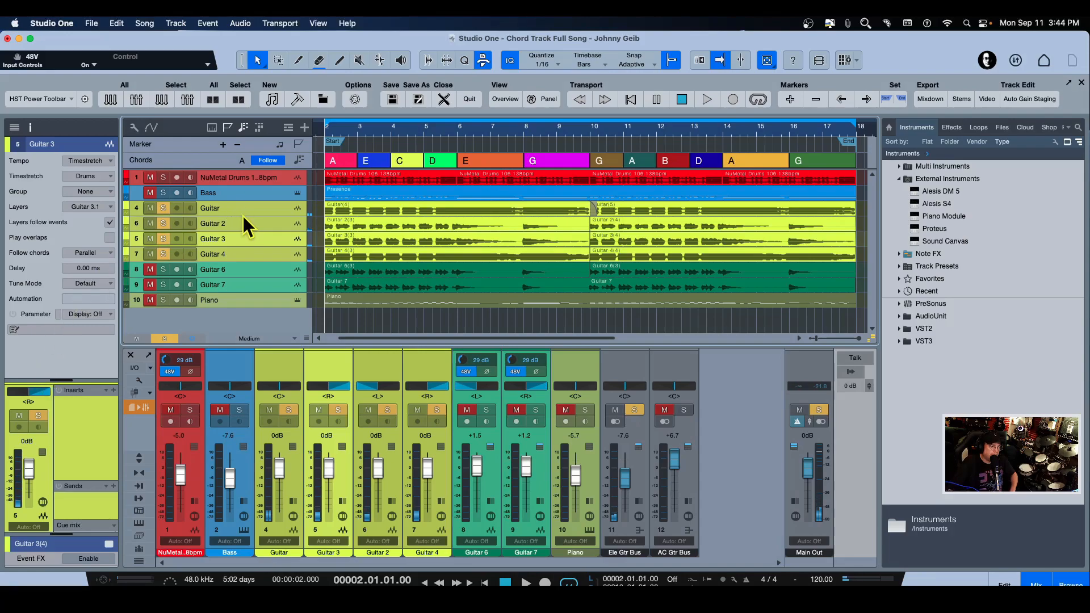
Set Follow Chords to Universal for the four yellow guitar channels together and play them soloed.
{"action": "left_click", "coordinate": [295, 377]}
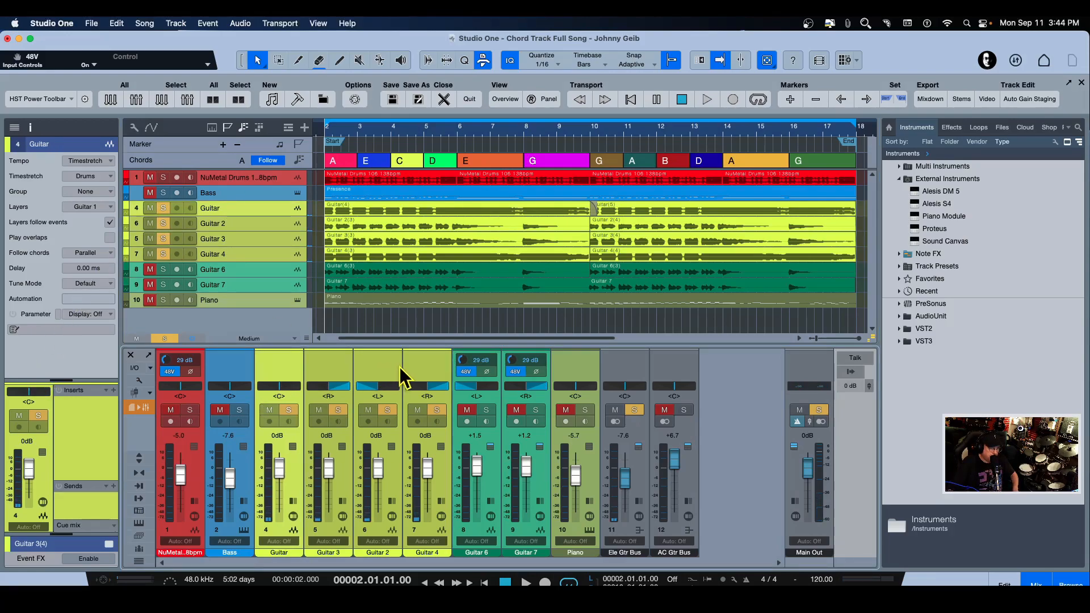
{"action": "left_click", "coordinate": [316, 371]}
{"action": "left_click", "coordinate": [421, 363]}
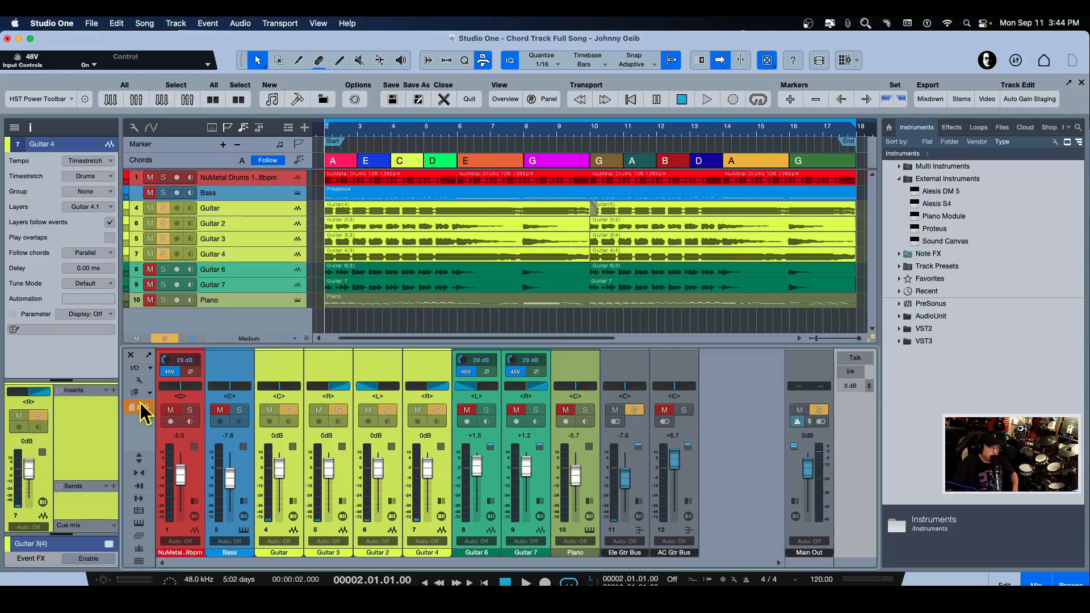
{"action": "left_click", "coordinate": [92, 253]}
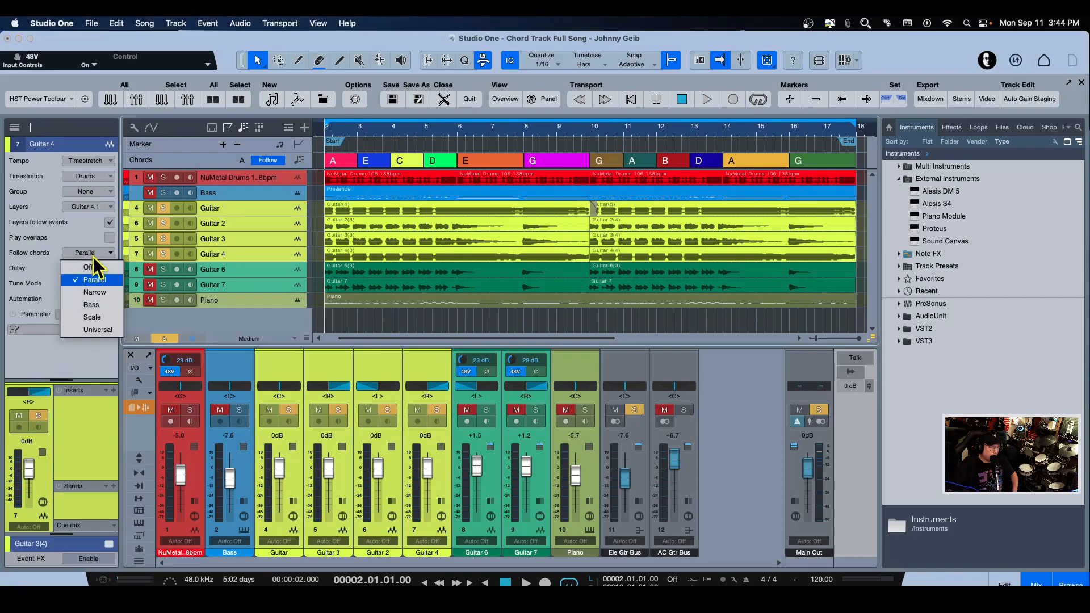
{"action": "left_click", "coordinate": [91, 330]}
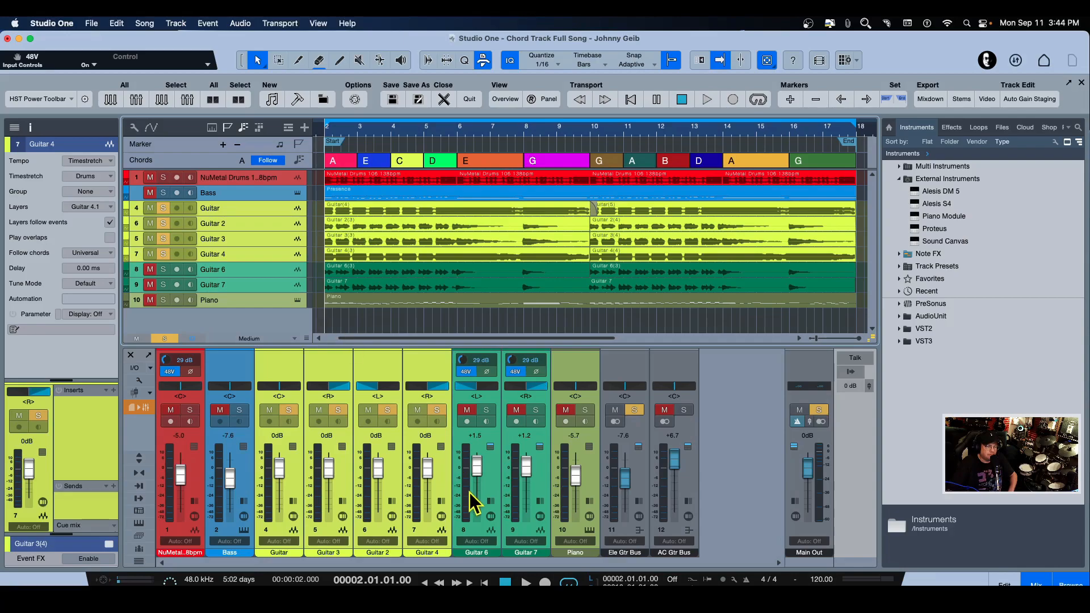
{"action": "key", "text": "space"}
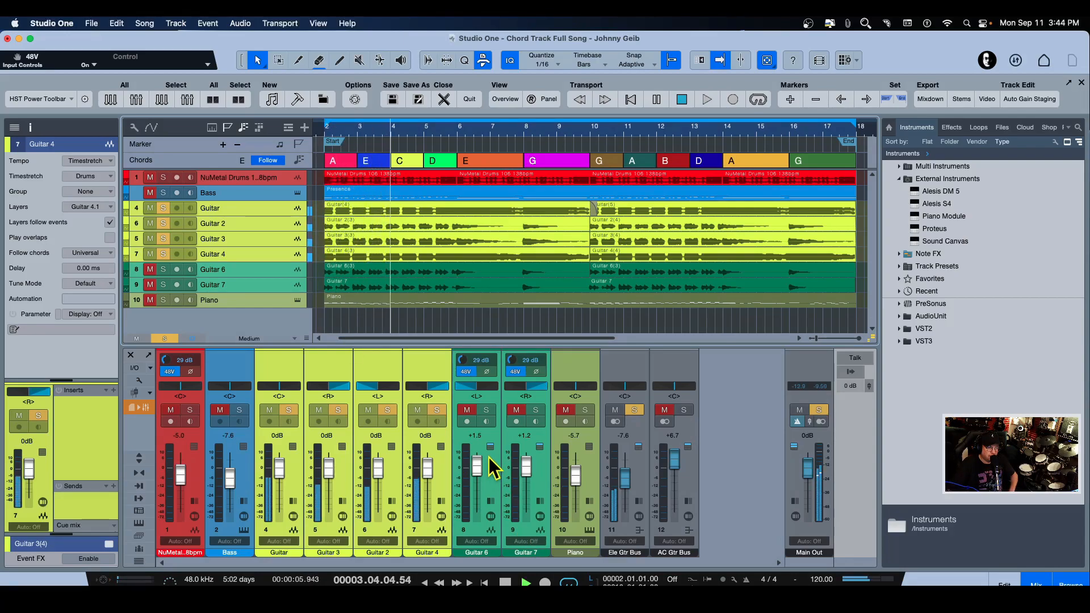
{"action": "key", "text": "space"}
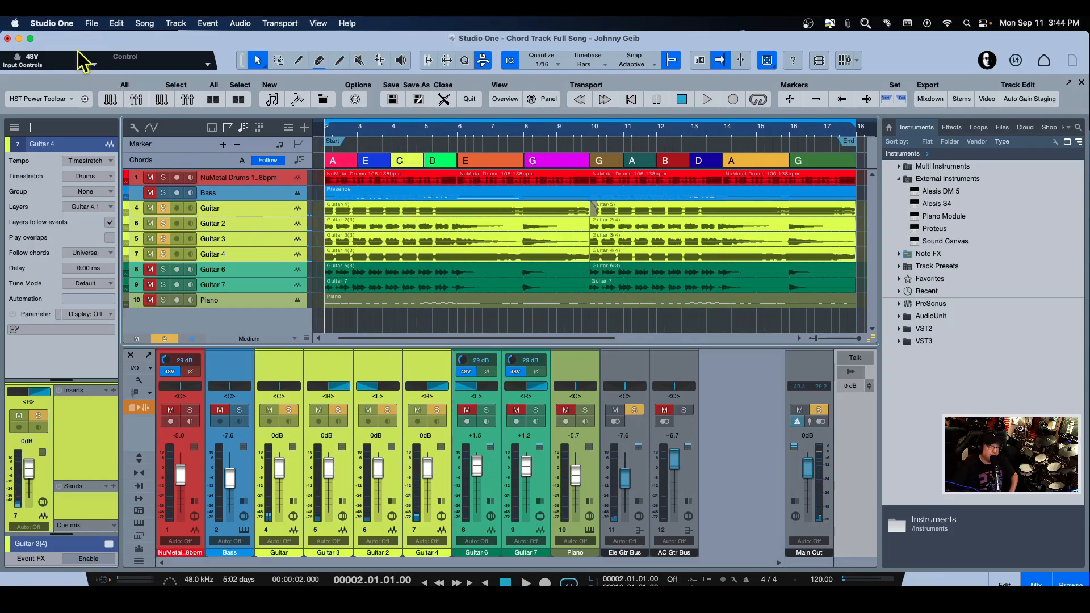
Undo the last two Follow Chord Track changes on the guitar tracks.
{"action": "left_click", "coordinate": [117, 24]}
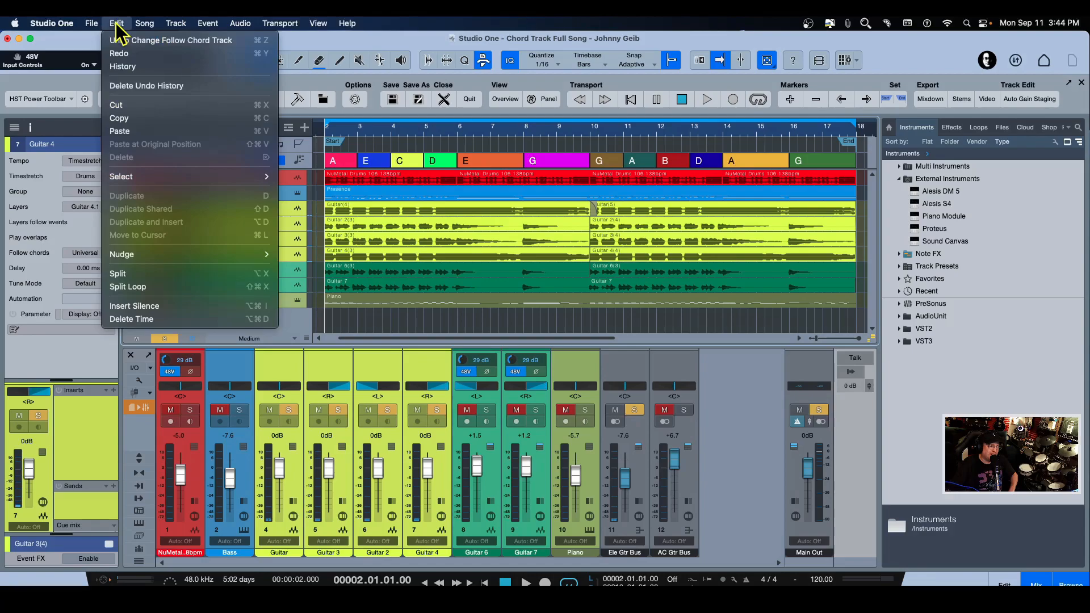
{"action": "left_click", "coordinate": [170, 41]}
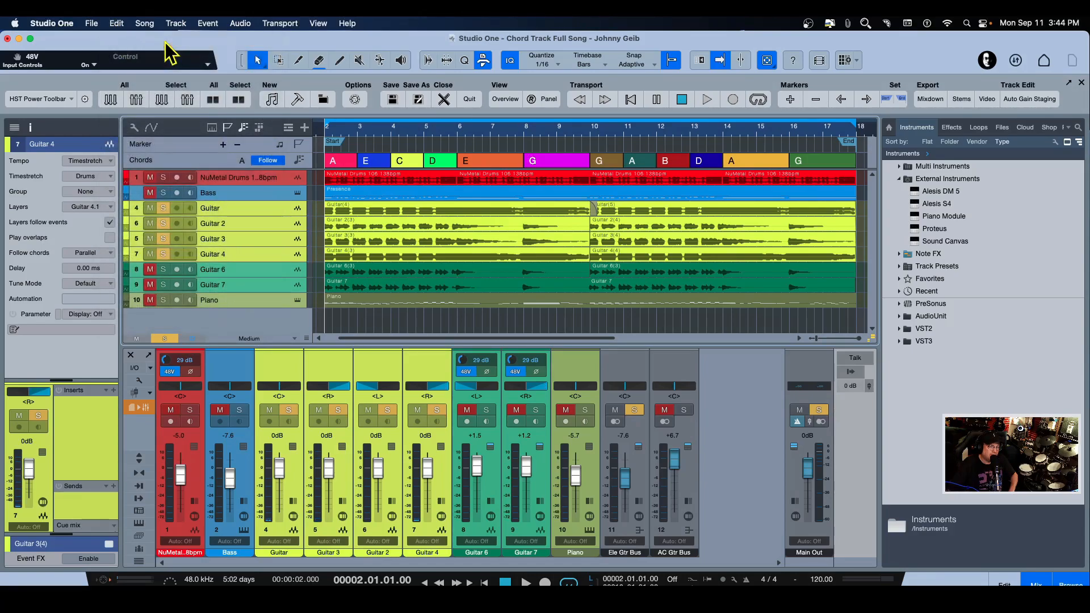
{"action": "left_click", "coordinate": [115, 25]}
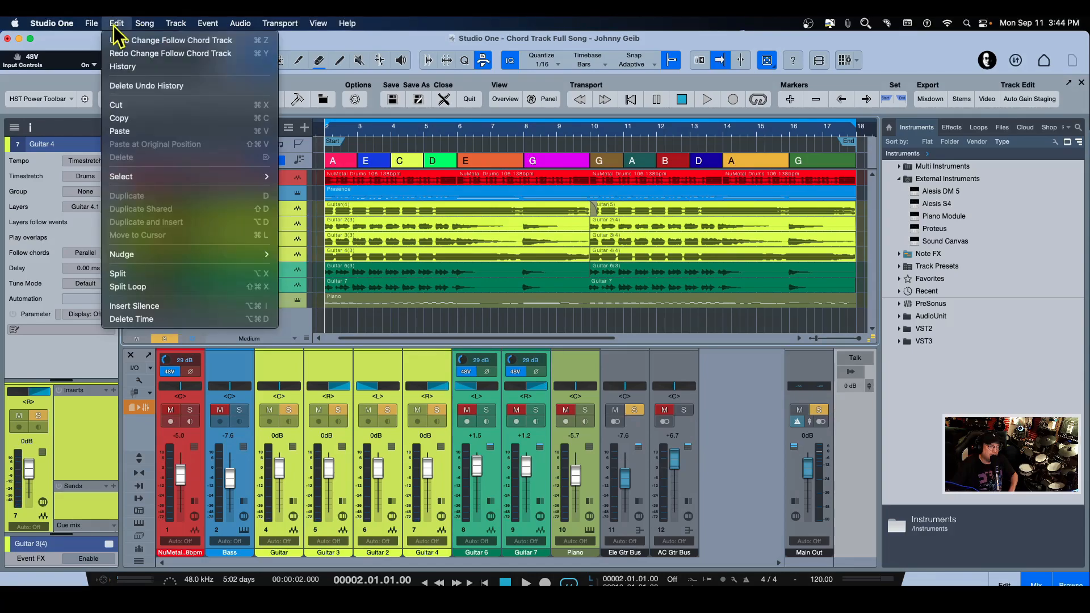
{"action": "left_click", "coordinate": [168, 40]}
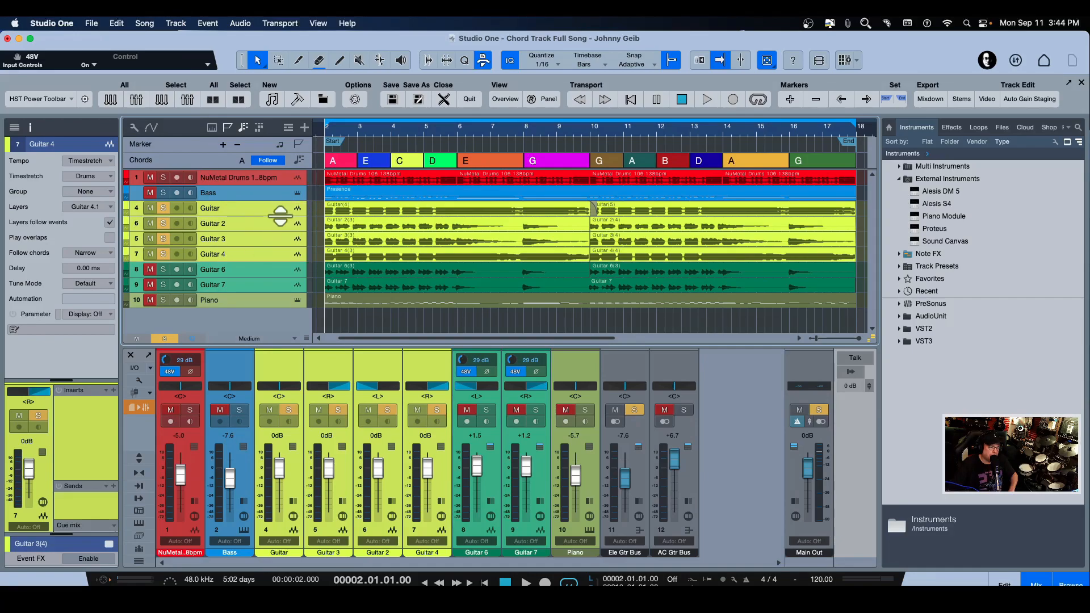
Transform the four rendered guitar tracks back to realtime audio and check the inserts on their console channels.
{"action": "right_click", "coordinate": [253, 207]}
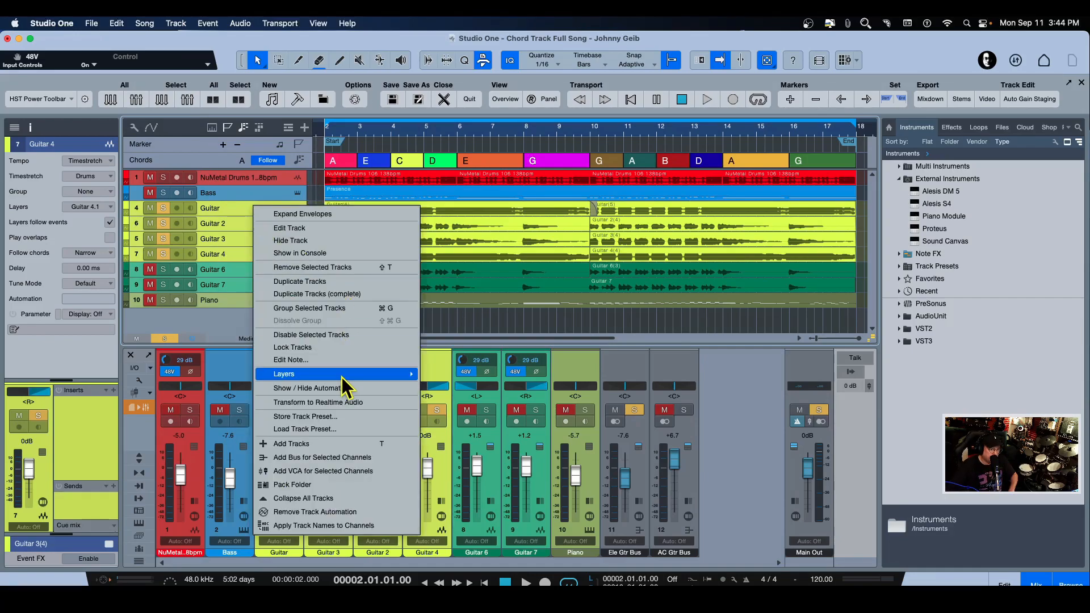
{"action": "left_click", "coordinate": [318, 403]}
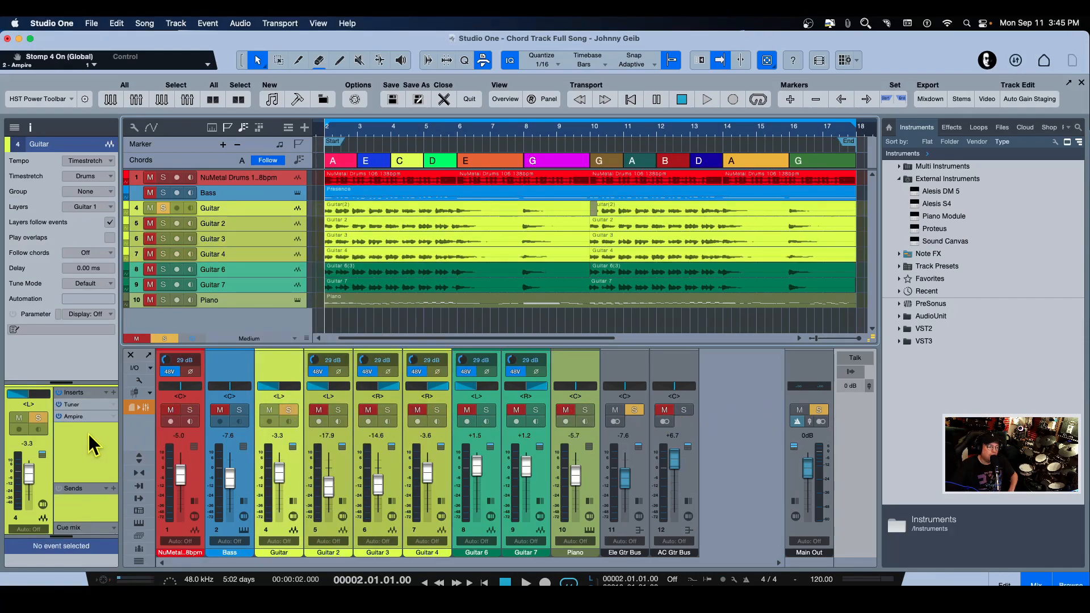
{"action": "left_click", "coordinate": [139, 458]}
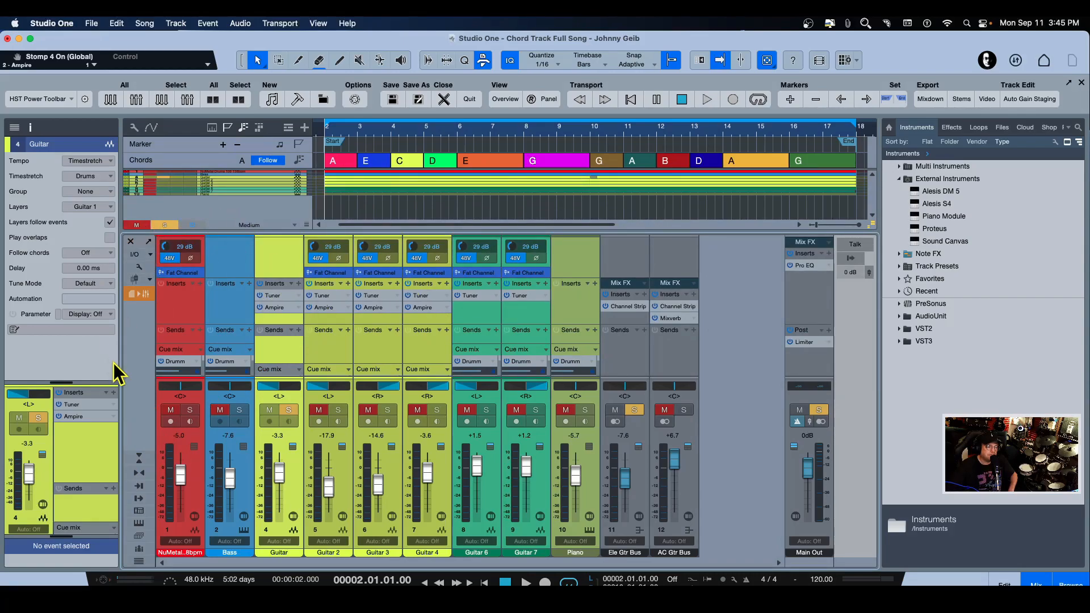
{"action": "left_click", "coordinate": [138, 458]}
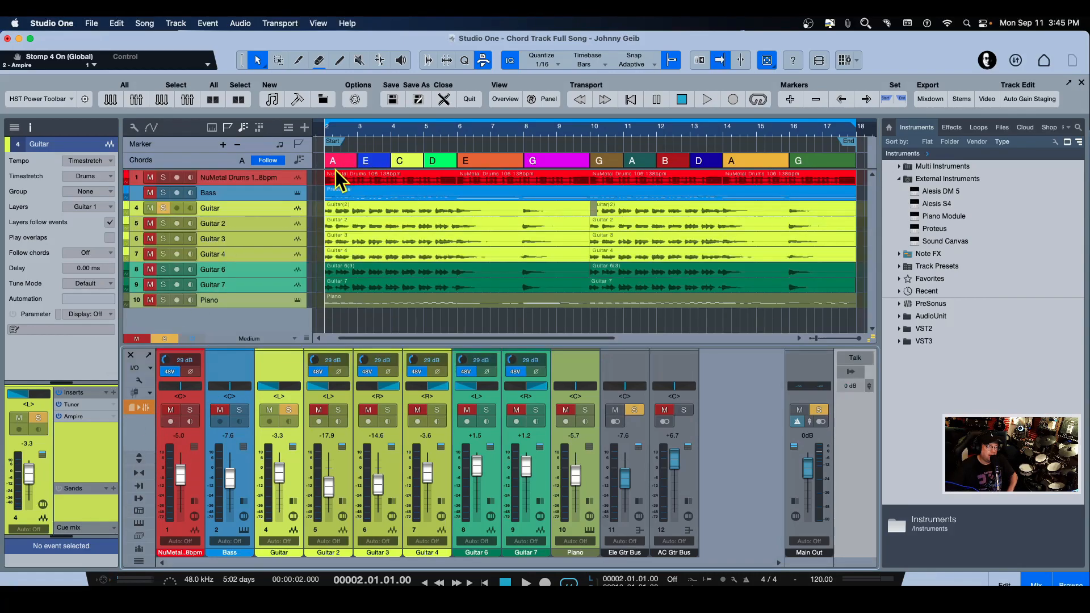
Play the soloed Guitar track briefly and clear all solos and mutes in the song.
{"action": "key", "text": "space"}
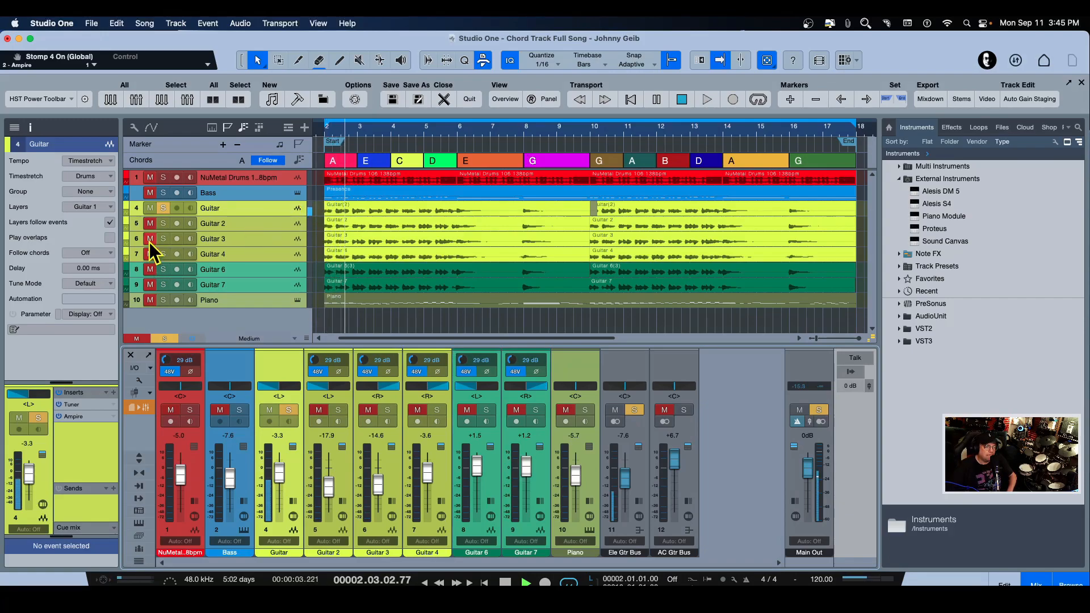
{"action": "key", "text": "space"}
{"action": "left_click", "coordinate": [163, 208]}
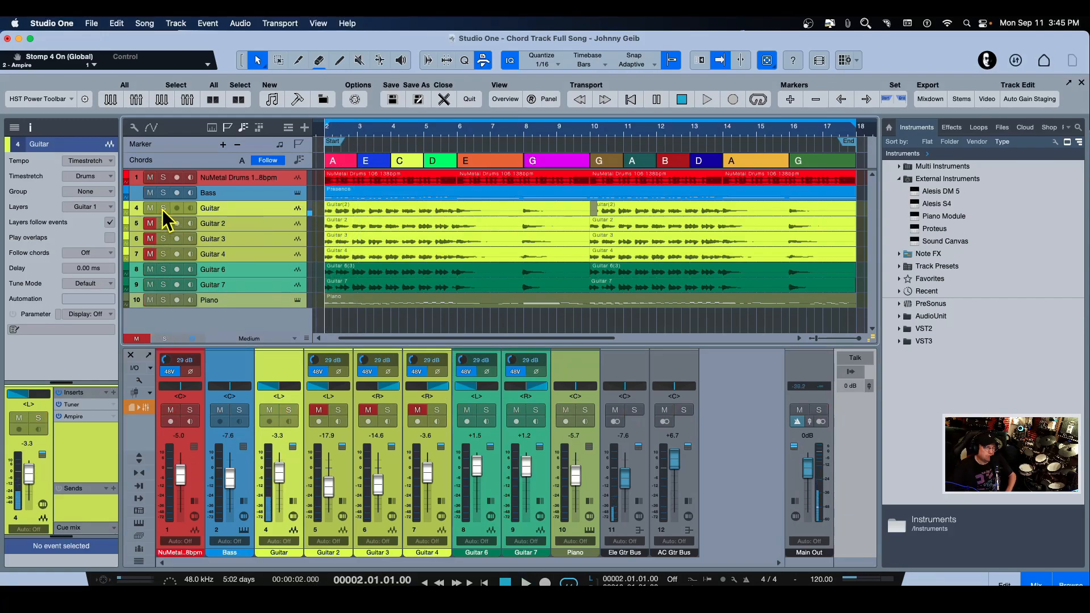
{"action": "left_click_drag", "start_coordinate": [162, 222], "coordinate": [162, 259]}
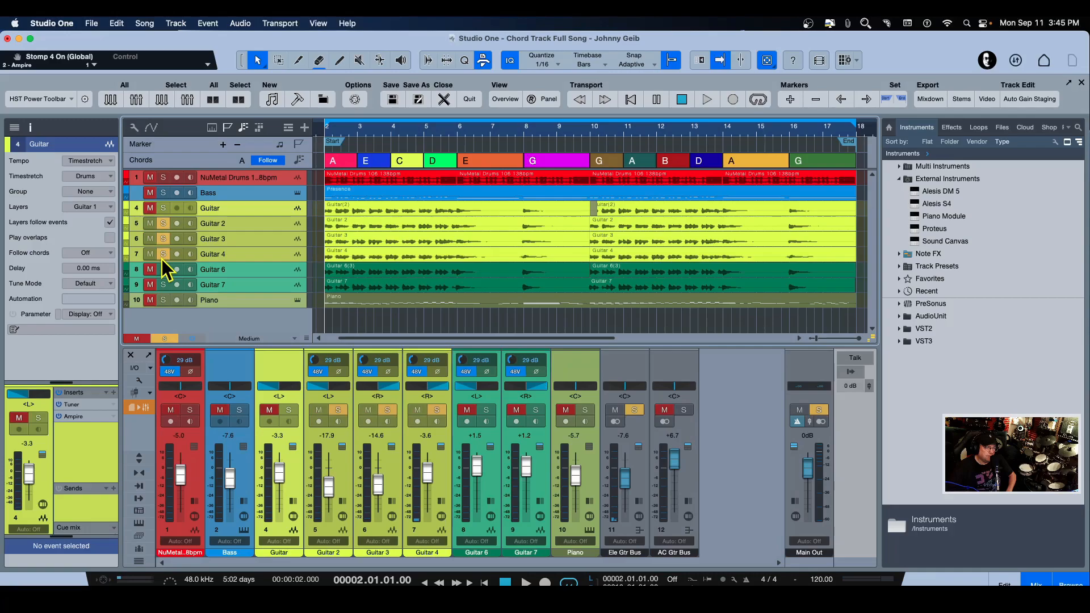
{"action": "left_click", "coordinate": [165, 339]}
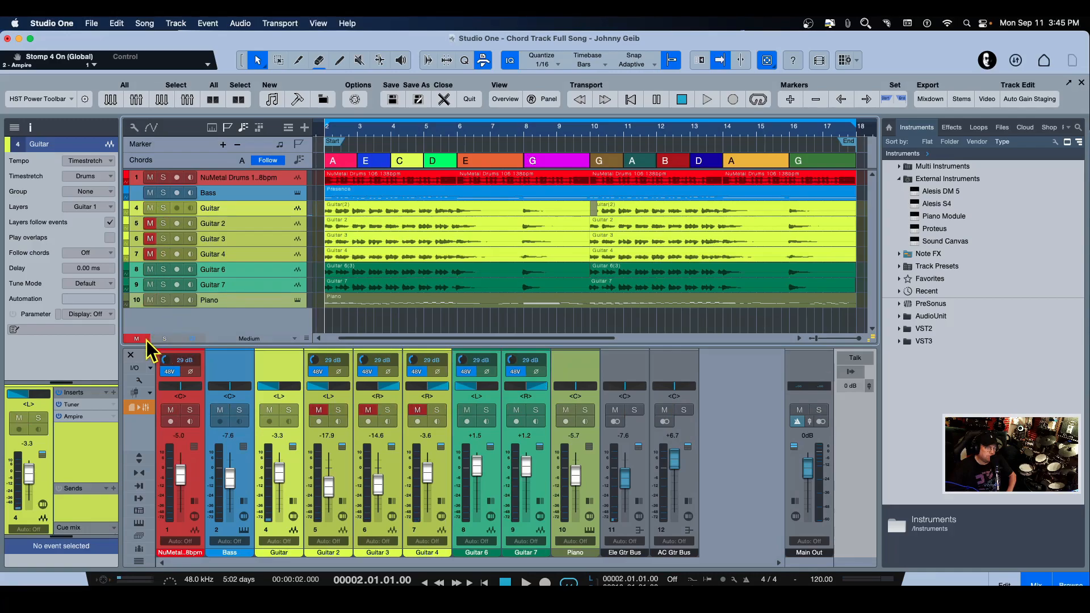
{"action": "left_click", "coordinate": [143, 338]}
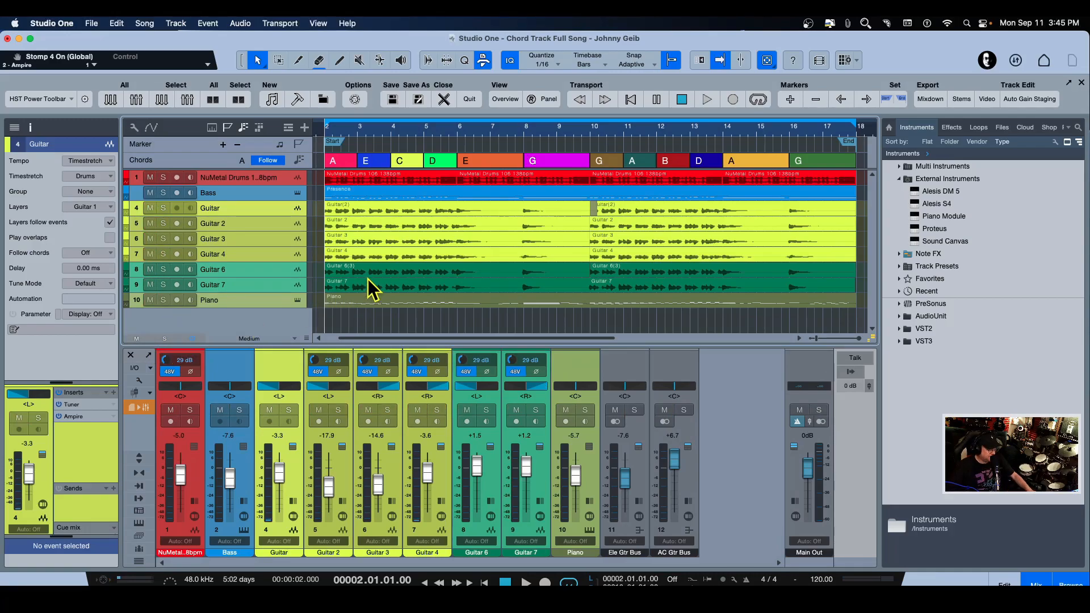
Play the full mix from the song start with the guitars as realtime audio.
{"action": "key", "text": "space"}
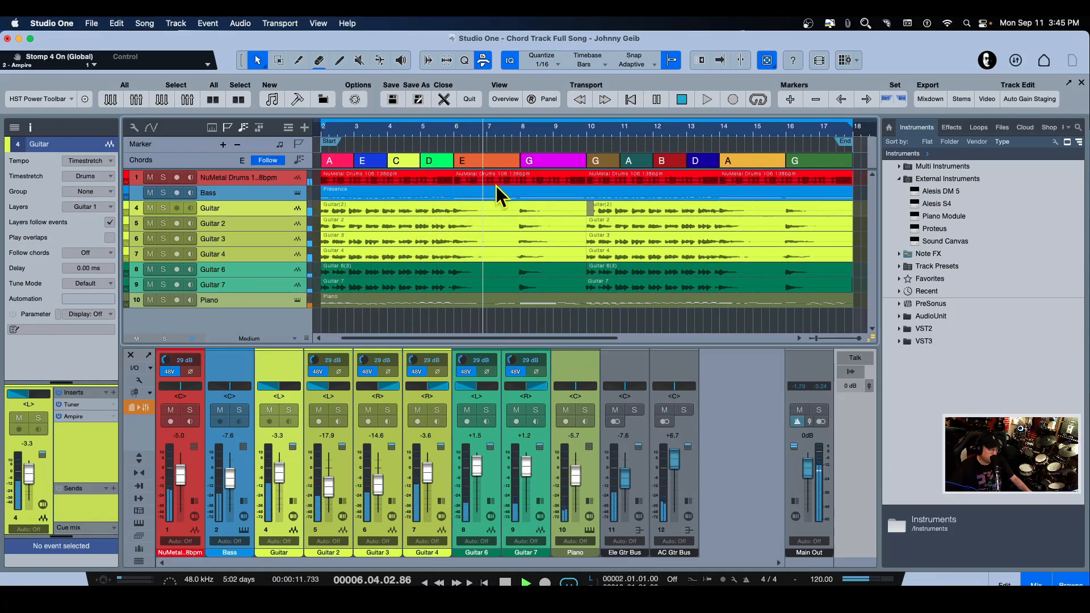
{"action": "key", "text": "space"}
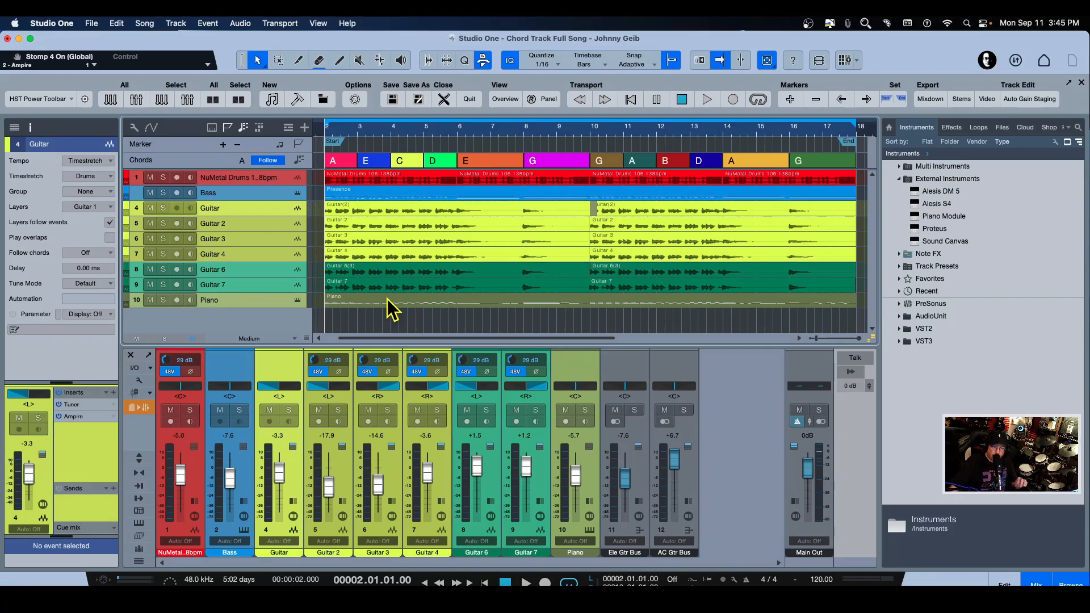
{"action": "scroll", "coordinate": [387, 298], "scroll_direction": "right", "scroll_amount": 1}
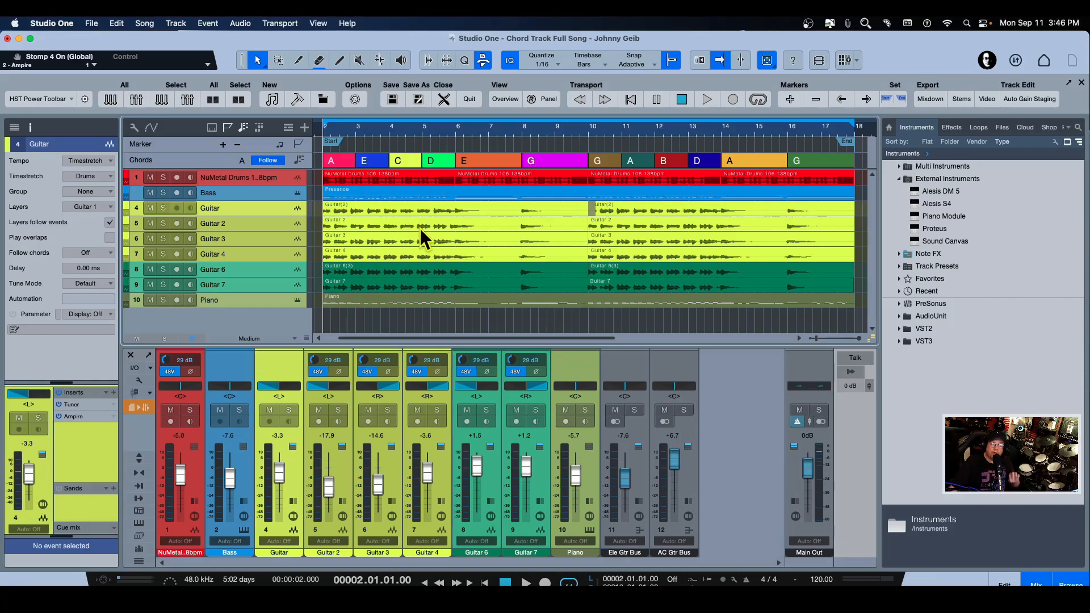
{"action": "scroll", "coordinate": [323, 302], "scroll_direction": "left", "scroll_amount": 2}
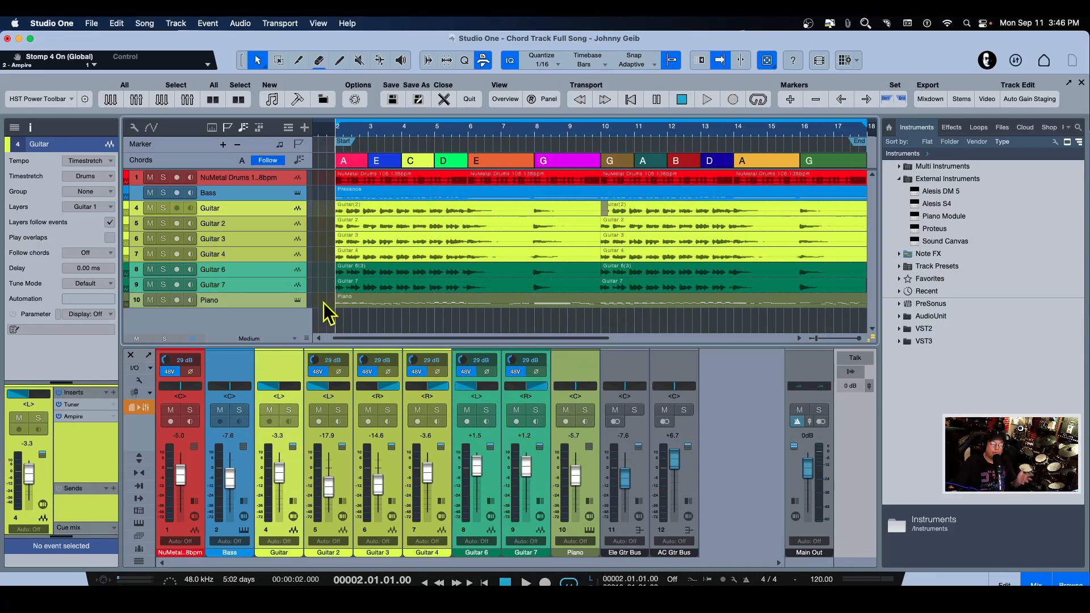